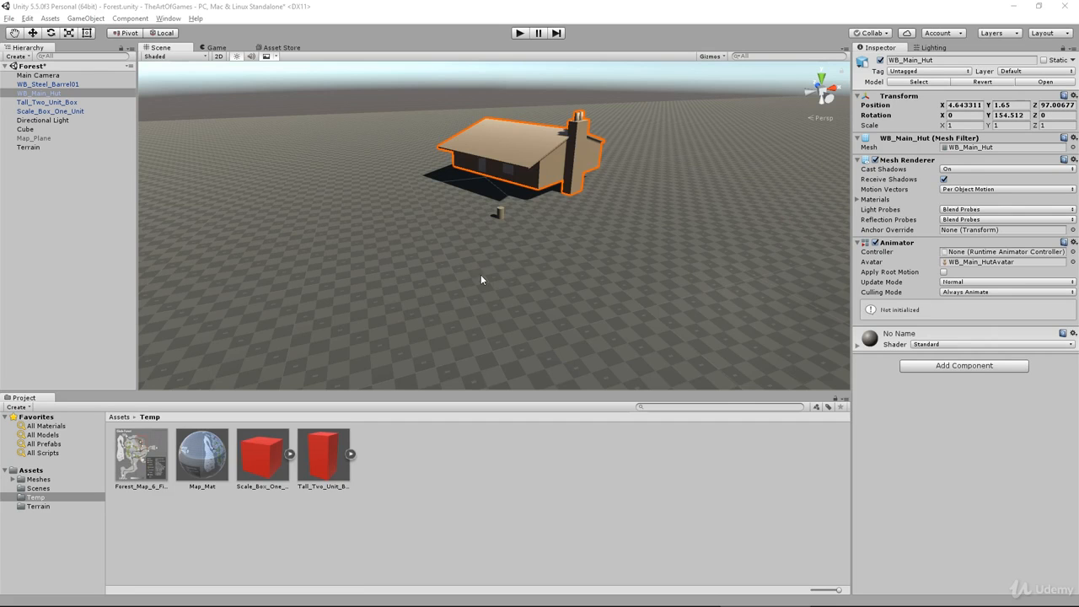
Enable the Map_Plane object so the forest map overlays the terrain around the hut
alt+drag(687, 319, 651, 230)
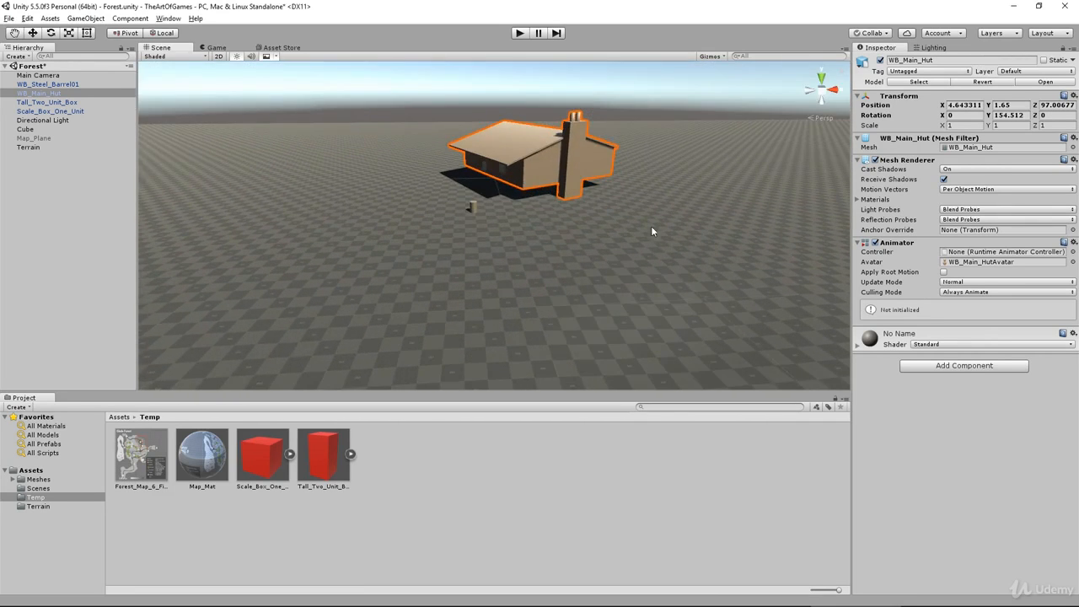
mouse_move(573, 262)
alt+mouse_down()
mouse_move(566, 236)
mouse_move(455, 237)
mouse_move(509, 234)
mouse_move(505, 248)
mouse_move(492, 248)
mouse_move(605, 230)
mouse_move(590, 250)
alt+mouse_up()
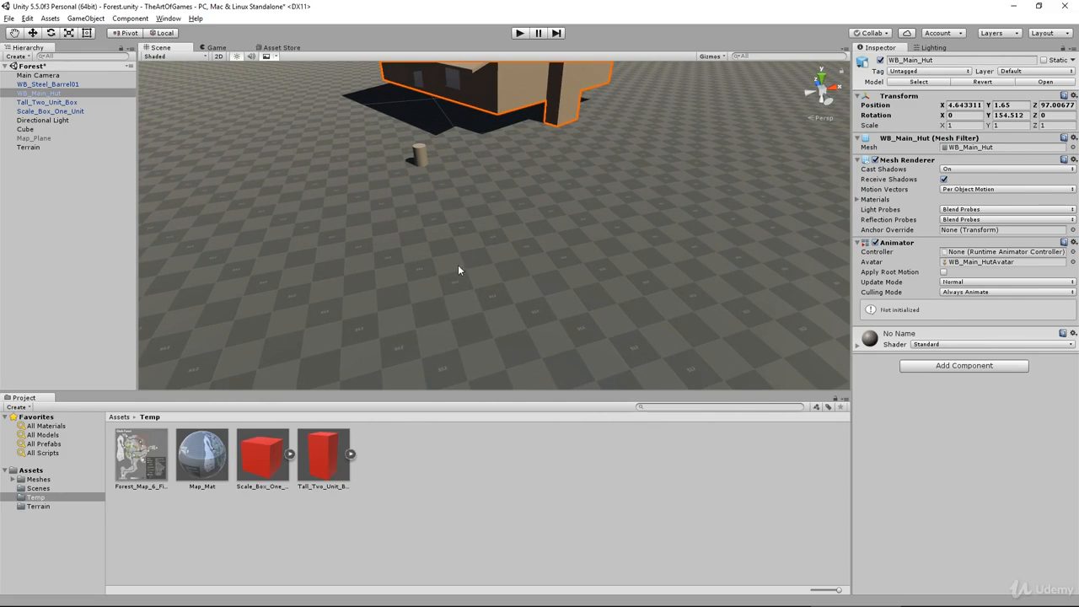
mouse_move(503, 258)
alt+mouse_down()
mouse_move(496, 236)
mouse_move(507, 257)
mouse_move(480, 258)
mouse_move(493, 291)
mouse_move(614, 277)
mouse_move(643, 219)
mouse_move(508, 203)
mouse_move(462, 312)
mouse_move(497, 258)
alt+mouse_up()
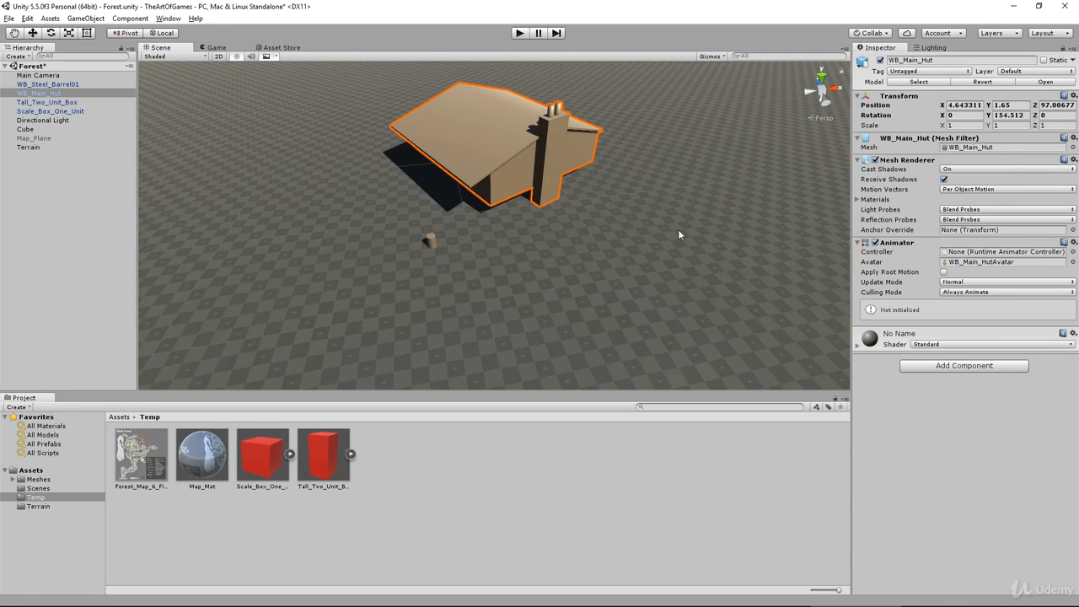
click(32, 139)
click(880, 61)
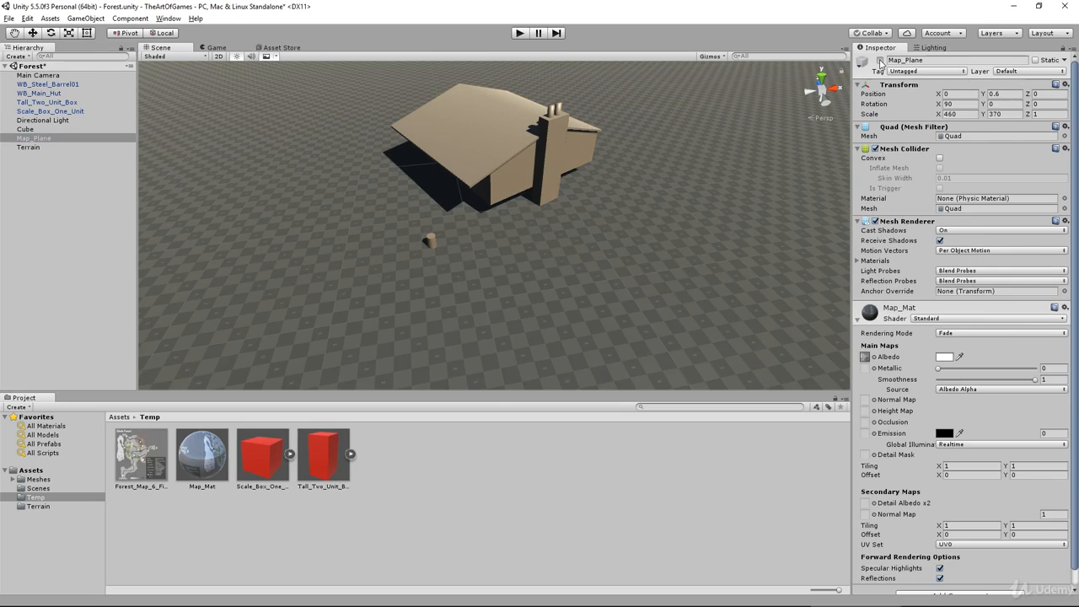
click(880, 60)
Keep Map_Mat's rendering mode at Fade and lower its albedo color alpha to about 49
mouse_move(604, 233)
alt+mouse_down()
mouse_move(616, 214)
mouse_move(611, 280)
mouse_move(610, 239)
alt+mouse_up()
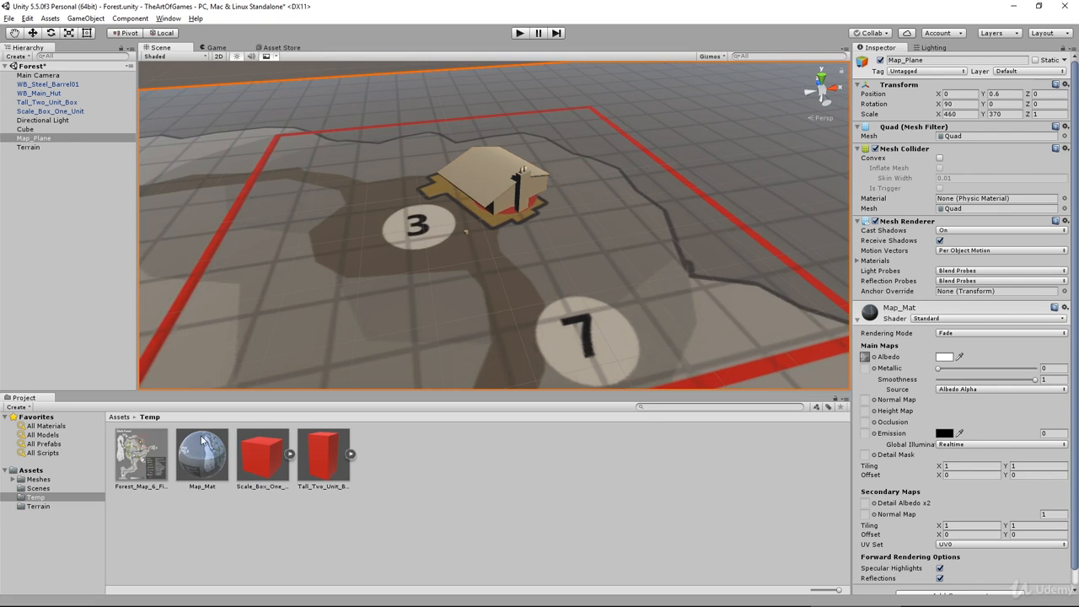
click(217, 455)
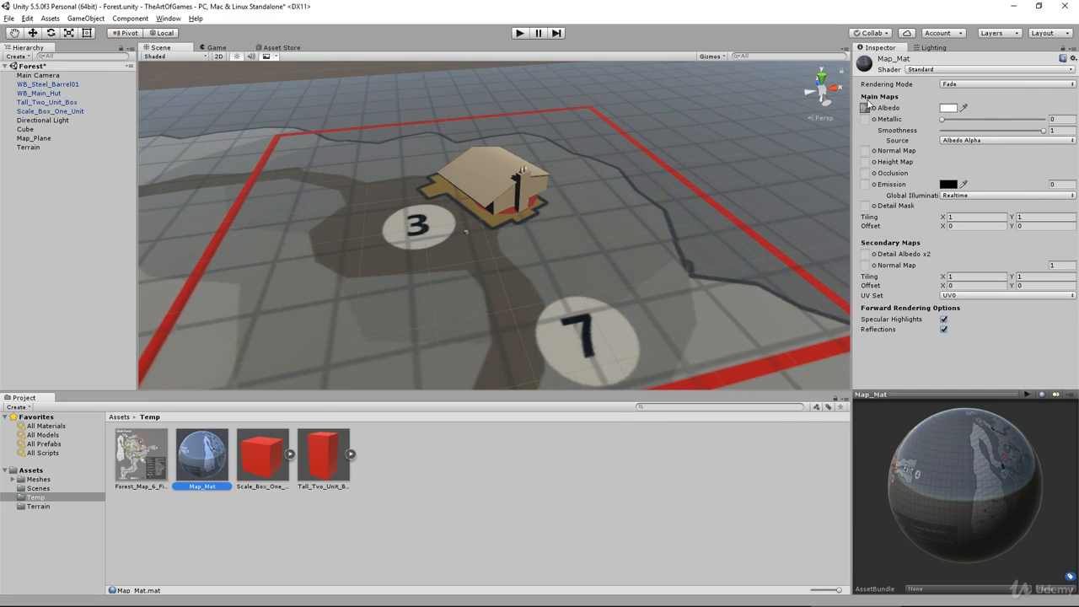
click(965, 85)
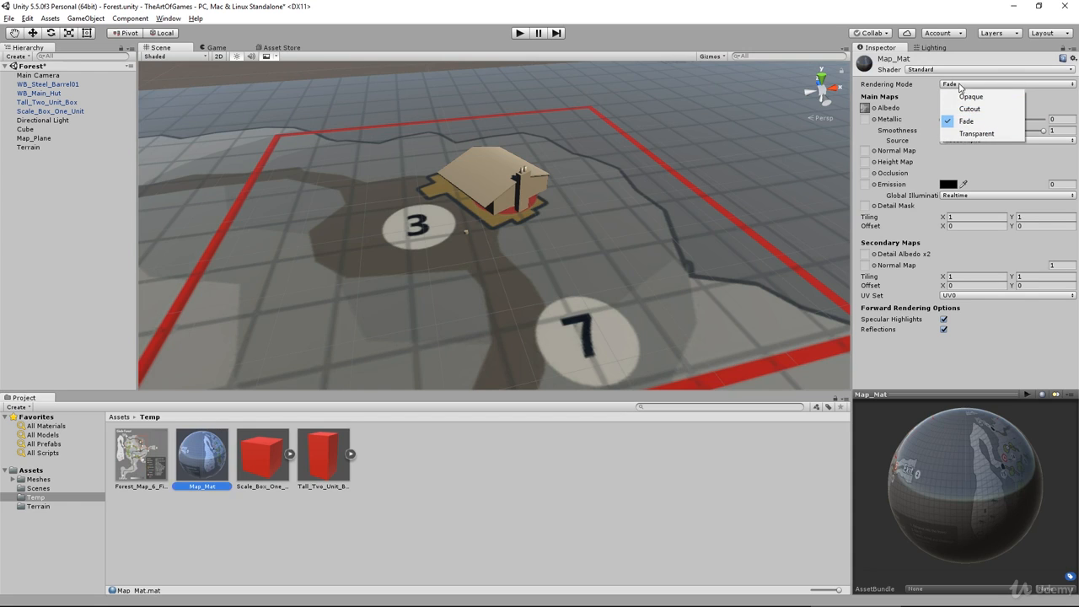
click(971, 122)
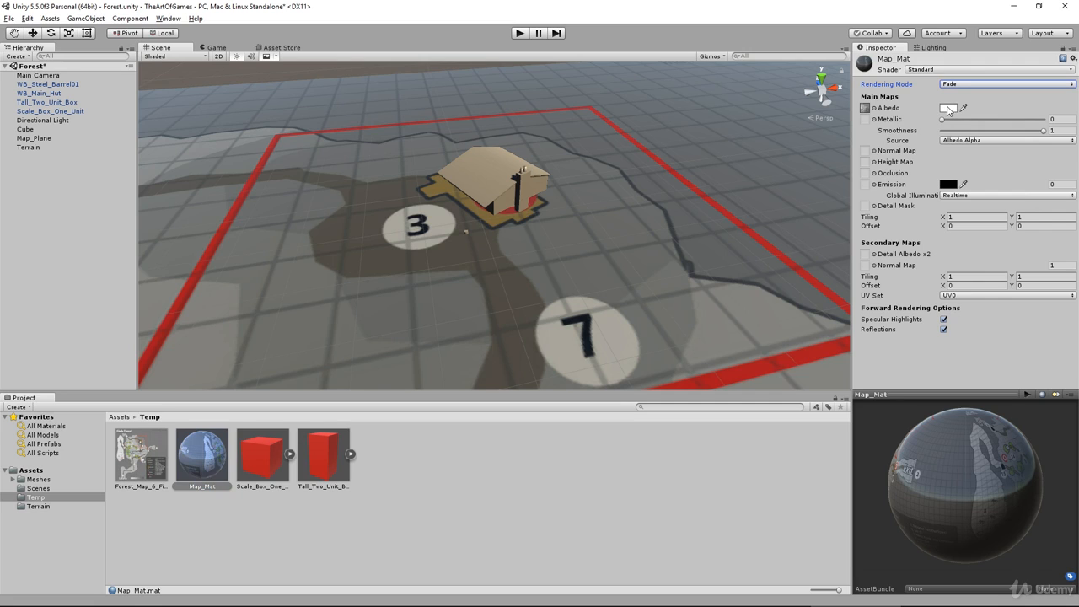
click(946, 109)
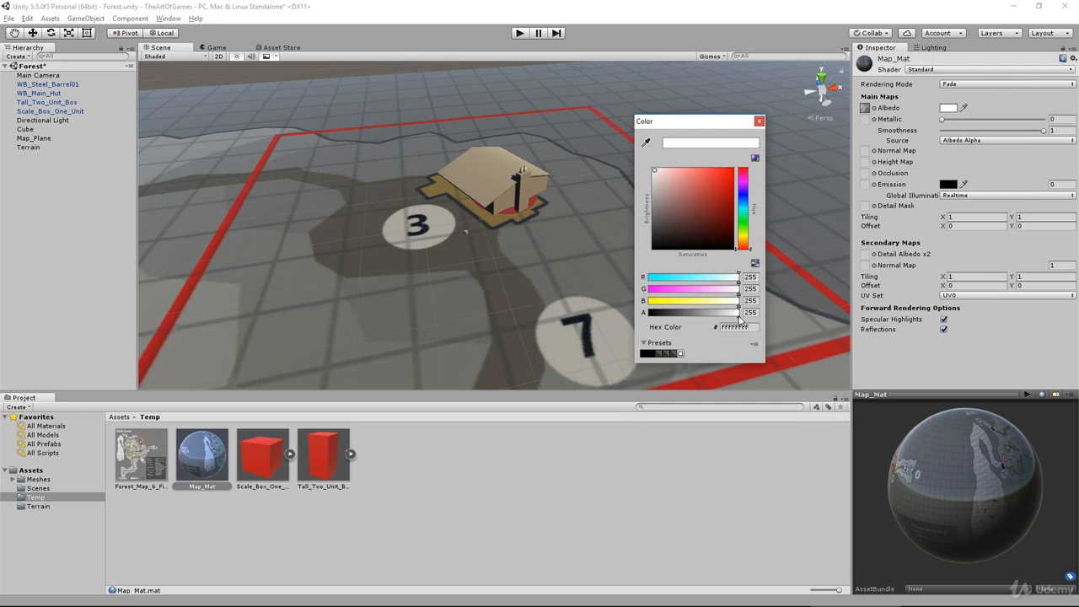
drag(739, 317, 684, 315)
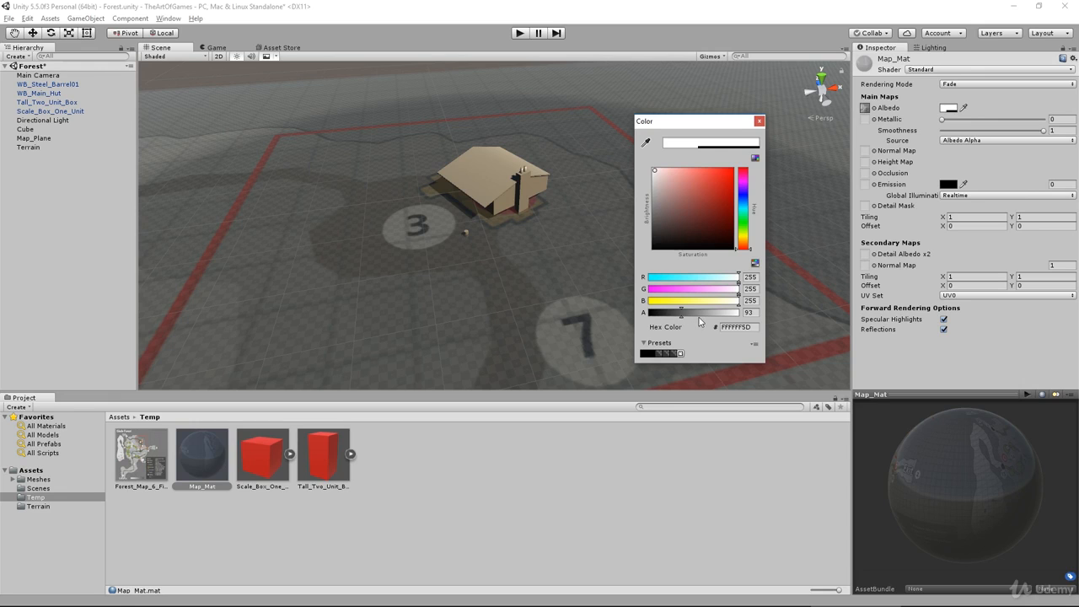
mouse_move(676, 315)
mouse_down()
mouse_move(687, 316)
mouse_move(662, 317)
mouse_move(704, 317)
mouse_move(670, 320)
mouse_up()
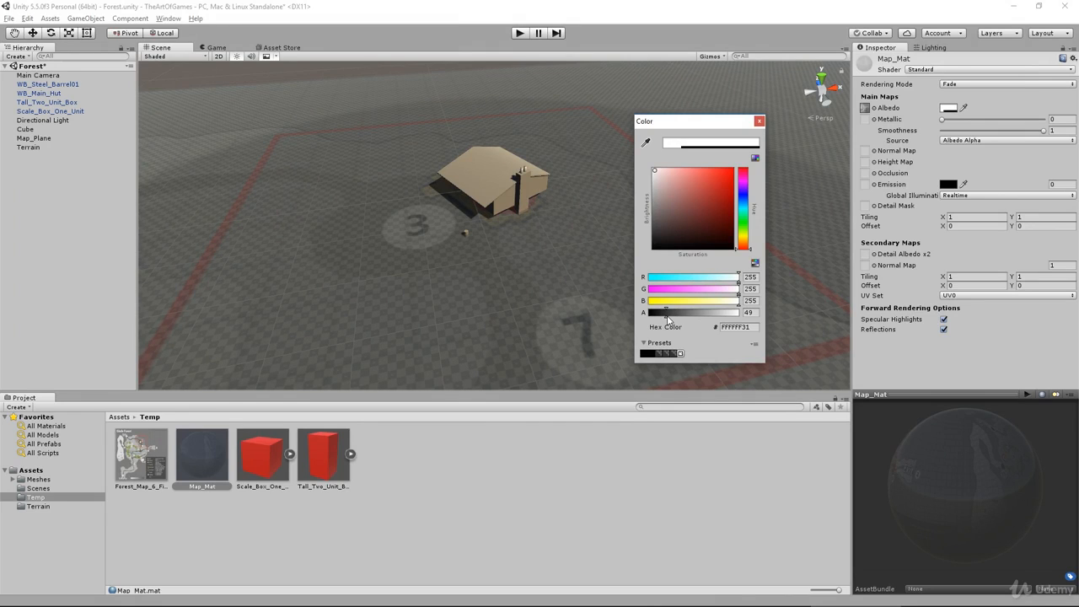
drag(667, 319, 665, 318)
click(759, 121)
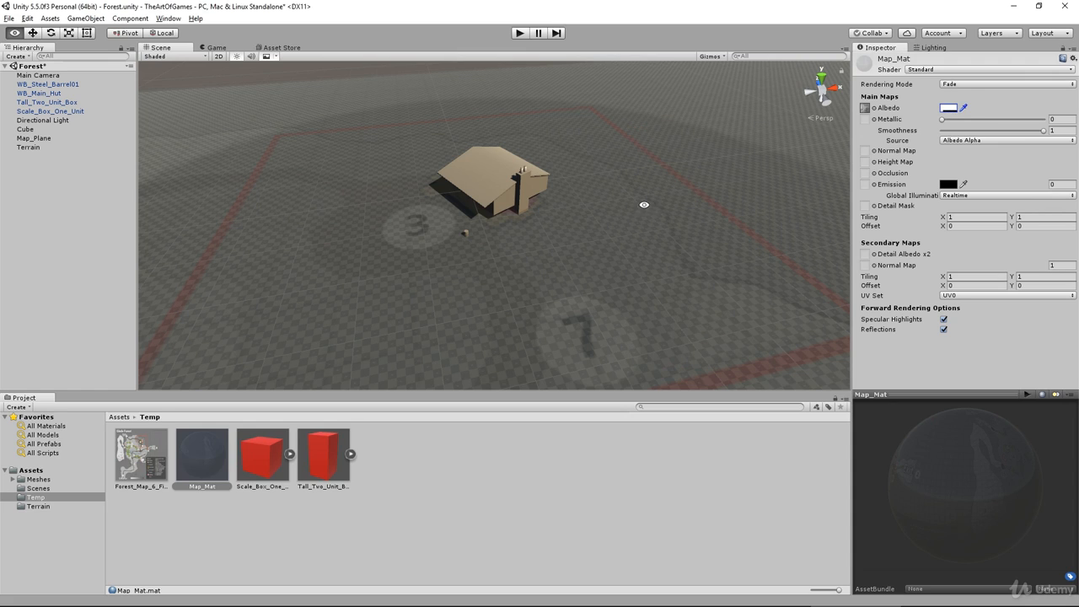
Select the Terrain object for sculpting with Raise / Lower Terrain
alt+drag(553, 293, 493, 230)
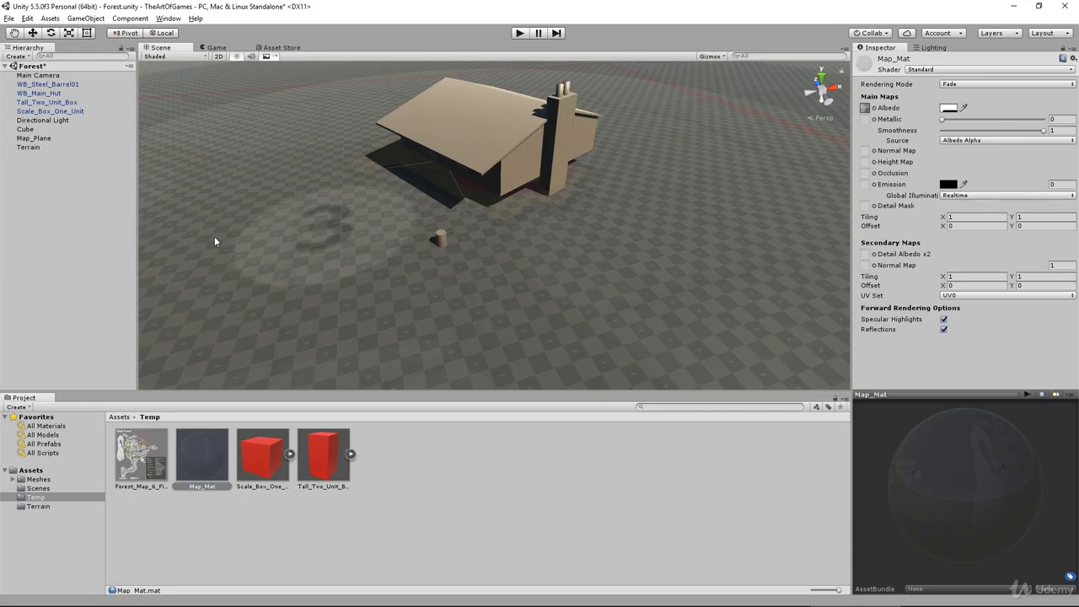
click(33, 148)
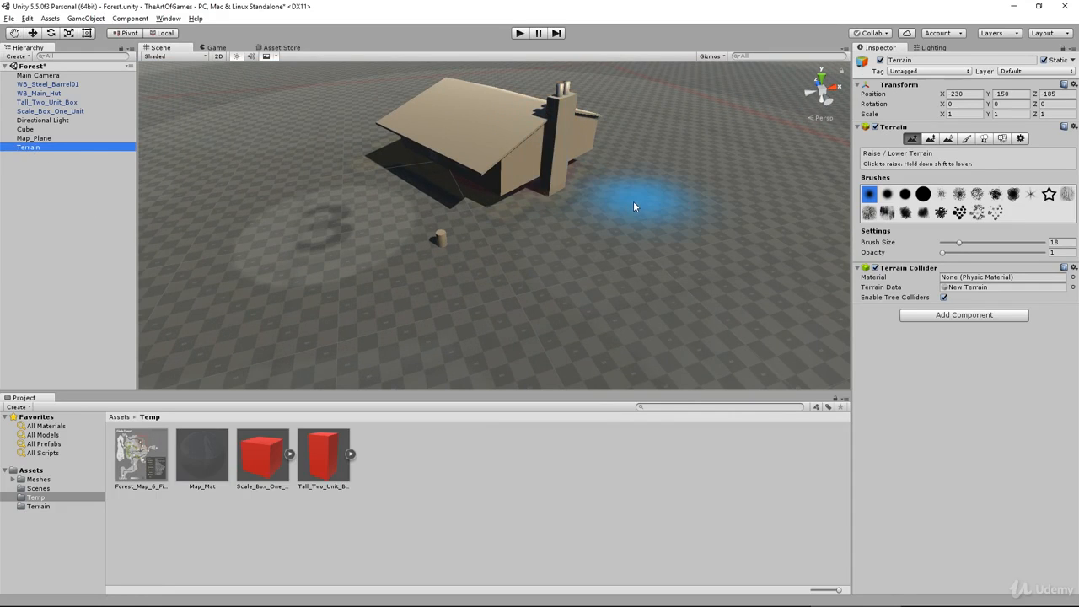
Examine the faded map overlay around the hut, including markers 3 and 7 and the red boundary
scroll(634, 203, down, 5)
alt+drag(631, 219, 718, 237)
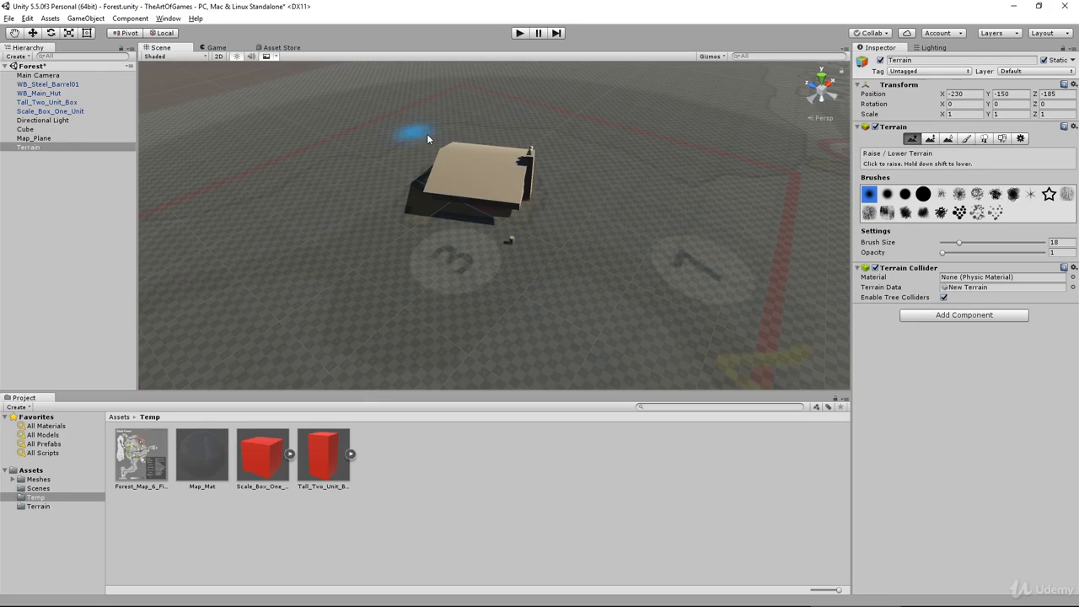
mouse_move(660, 229)
alt+mouse_down()
mouse_move(578, 277)
mouse_move(467, 267)
mouse_move(484, 335)
mouse_move(512, 275)
mouse_move(568, 281)
mouse_move(434, 374)
alt+mouse_up()
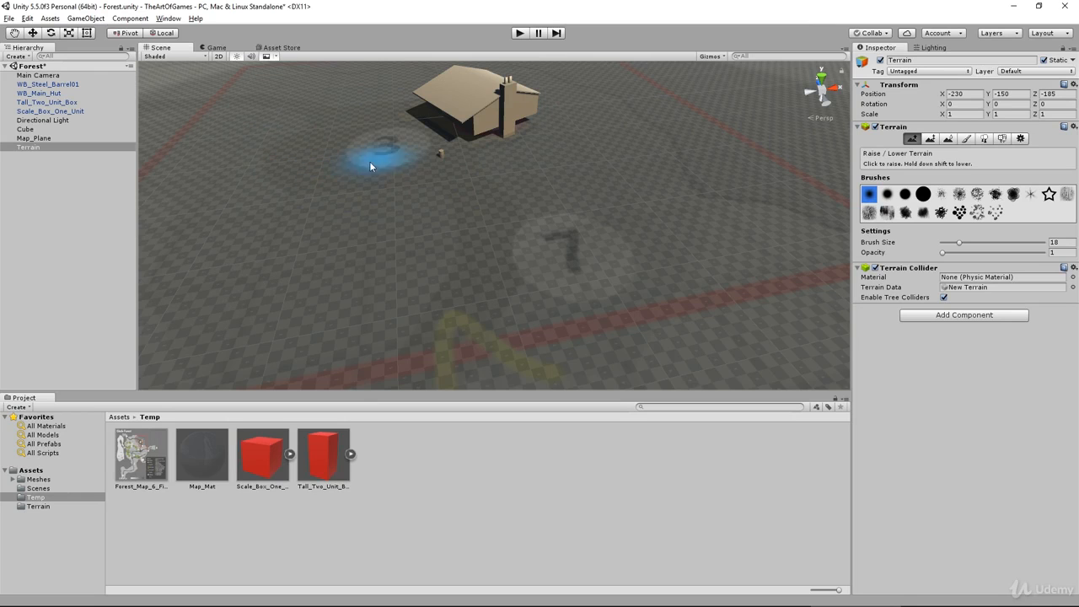
mouse_move(345, 260)
middle_down()
mouse_move(585, 224)
mouse_move(501, 276)
middle_up()
scroll(503, 280, down, 10)
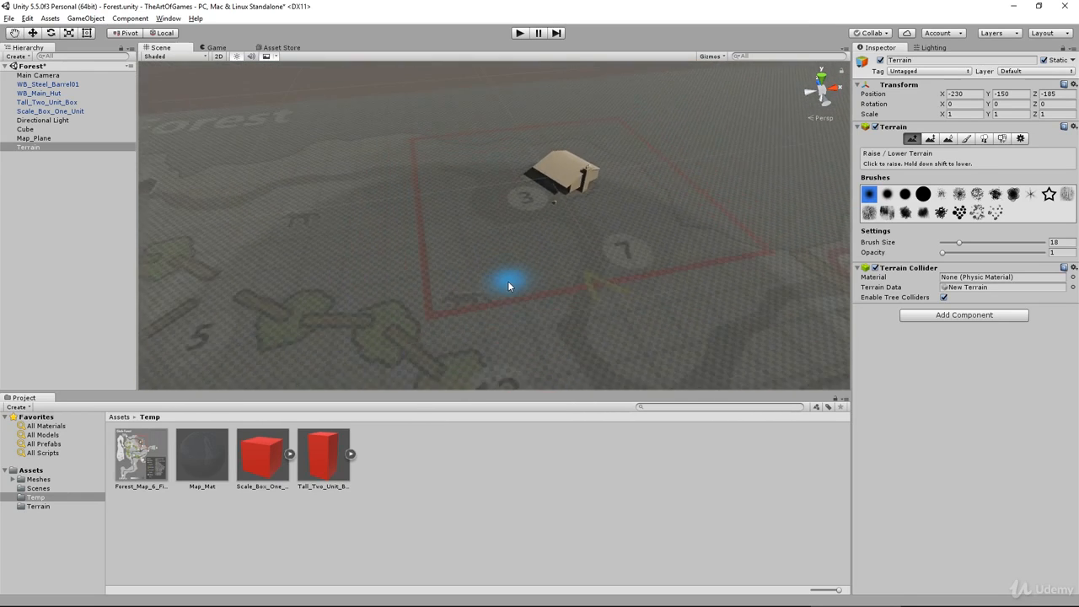
mouse_move(499, 286)
alt+mouse_down()
mouse_move(503, 369)
mouse_move(481, 291)
alt+mouse_up()
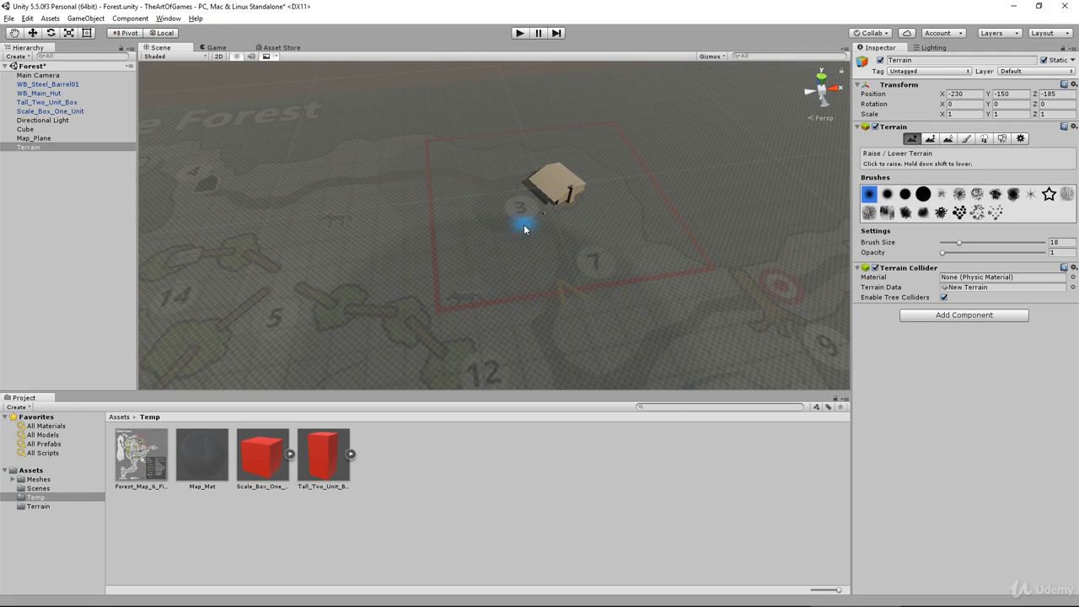
scroll(541, 196, up, 5)
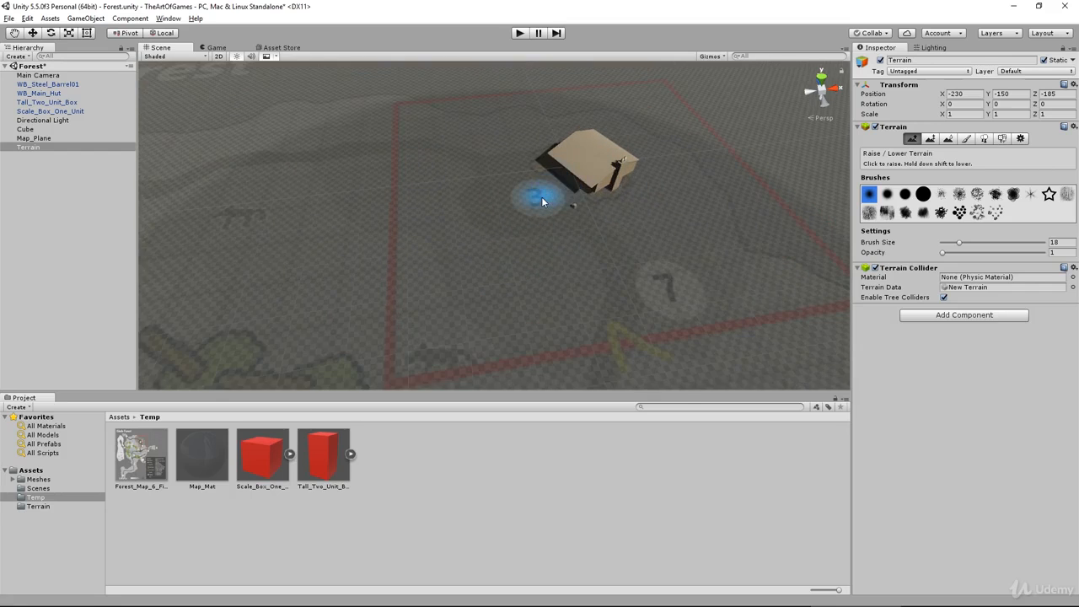
scroll(541, 198, up, 3)
alt+drag(564, 240, 568, 187)
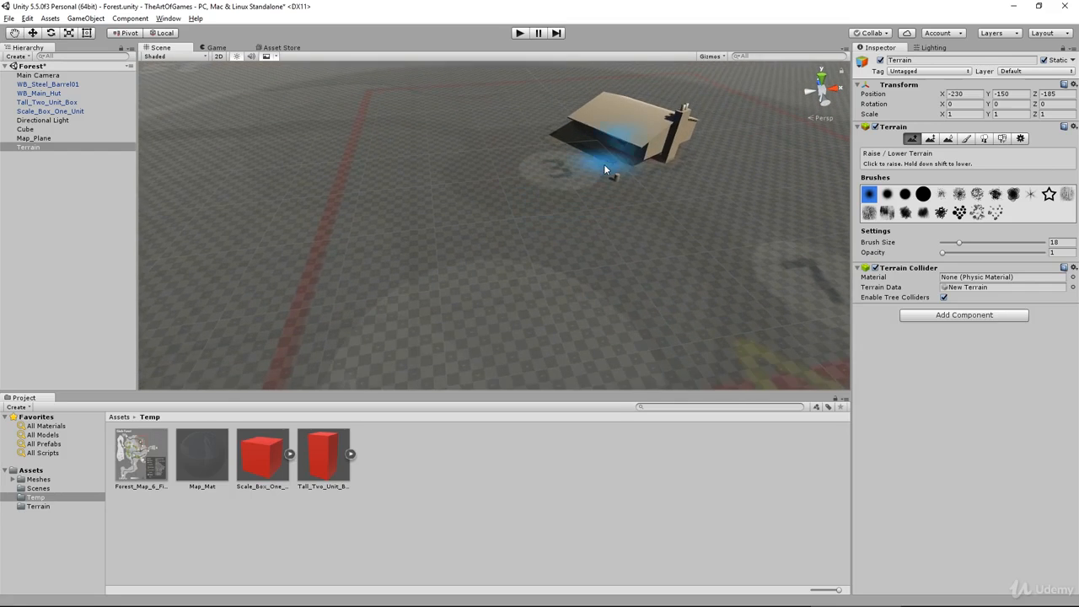
middle_drag(603, 165, 562, 202)
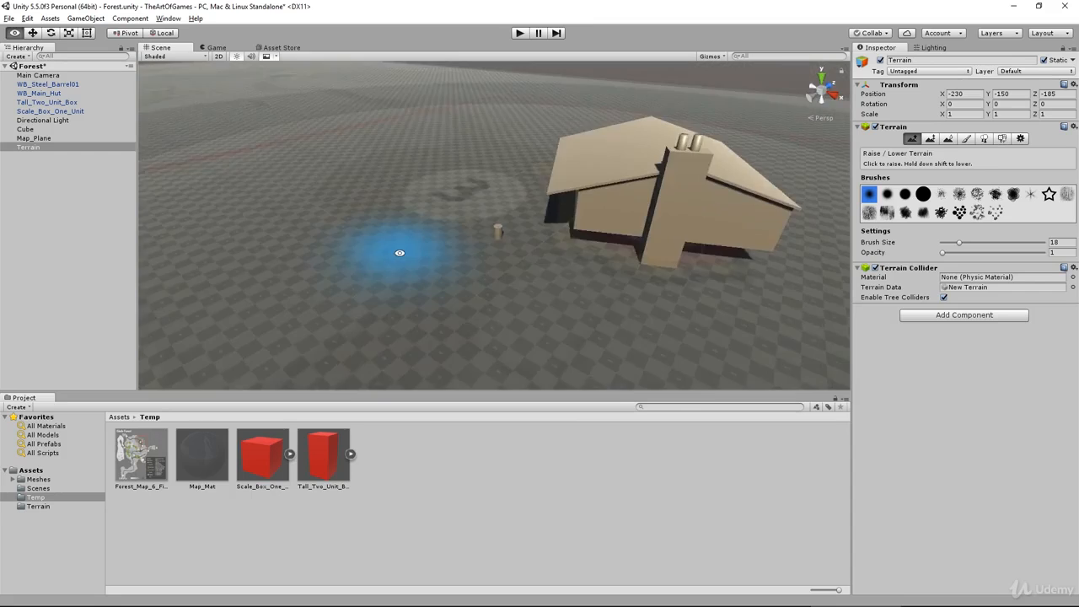
mouse_move(399, 253)
alt+mouse_down()
mouse_move(540, 251)
mouse_move(541, 228)
alt+mouse_up()
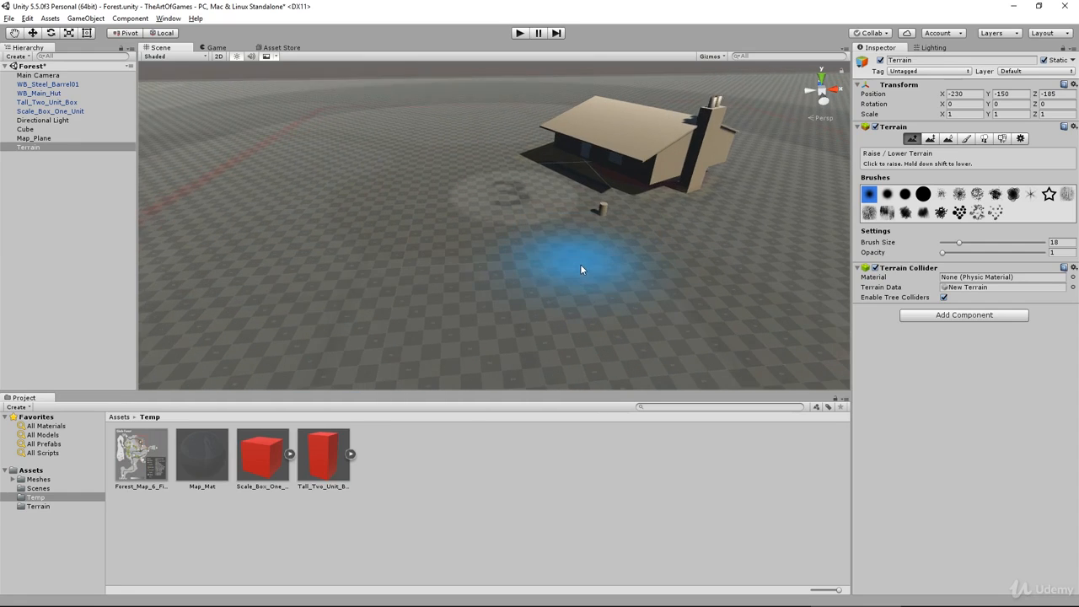
scroll(580, 264, up, 2)
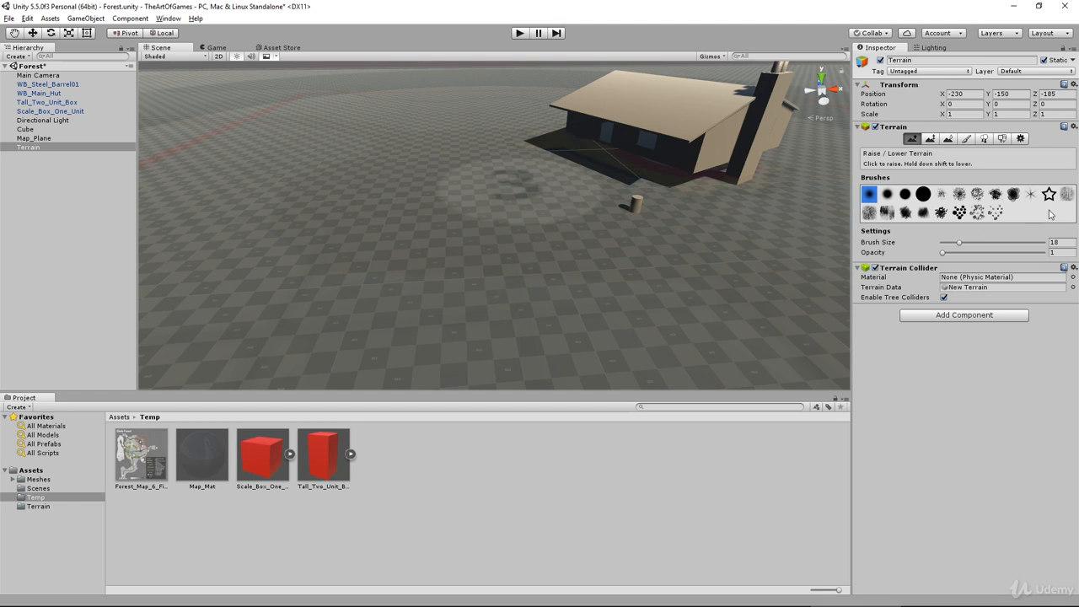
Try raising the terrain beside the hut around marker 3 with the large solid round brush, and undo the sculpting
click(927, 197)
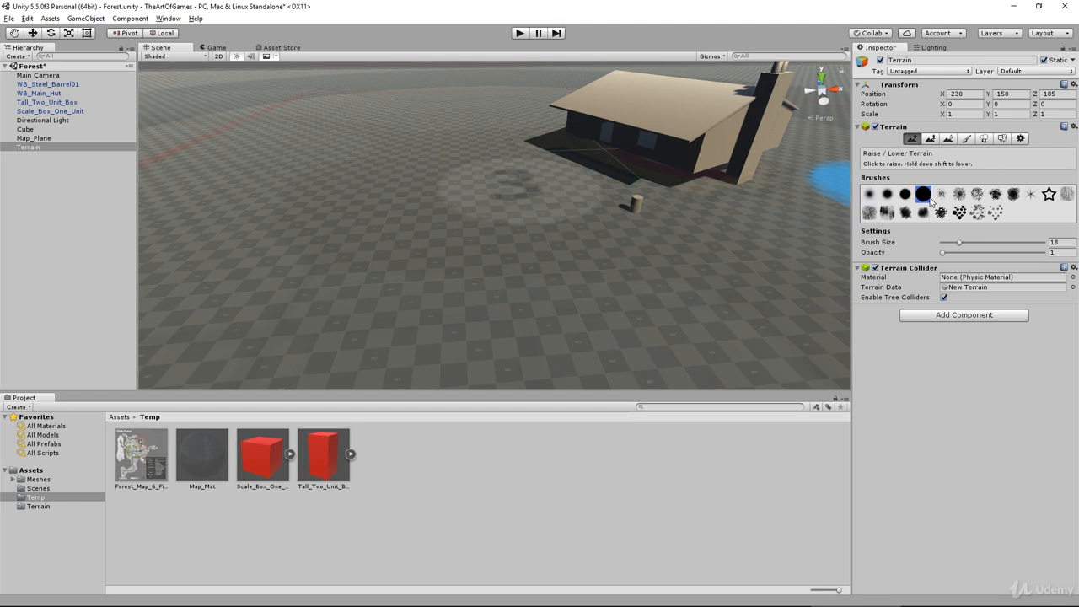
mouse_move(450, 240)
mouse_down()
mouse_move(481, 253)
mouse_move(379, 188)
mouse_move(379, 135)
mouse_up()
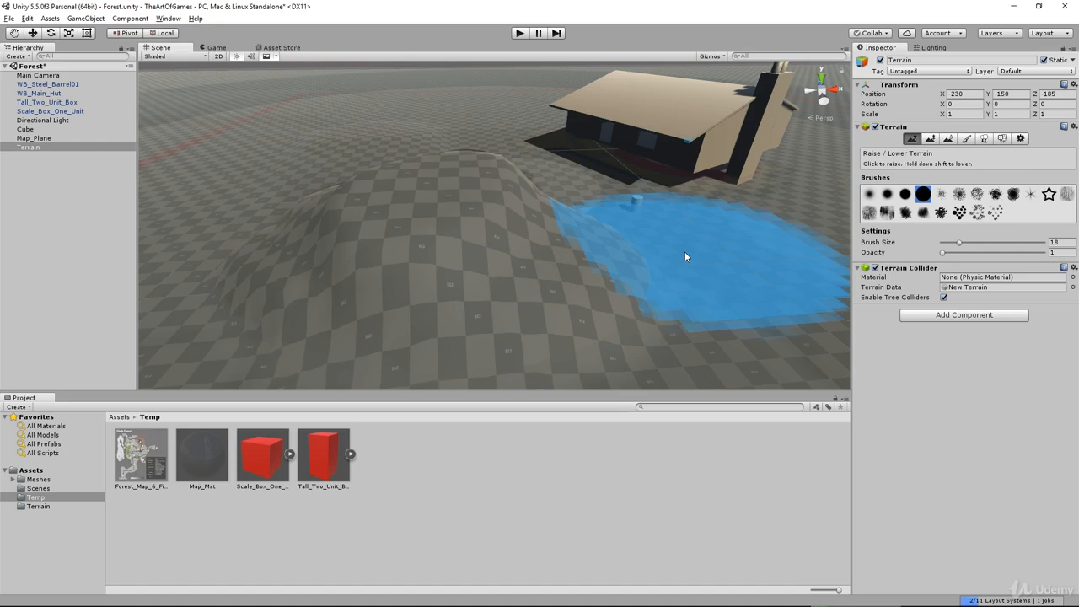
key(ctrl+z)
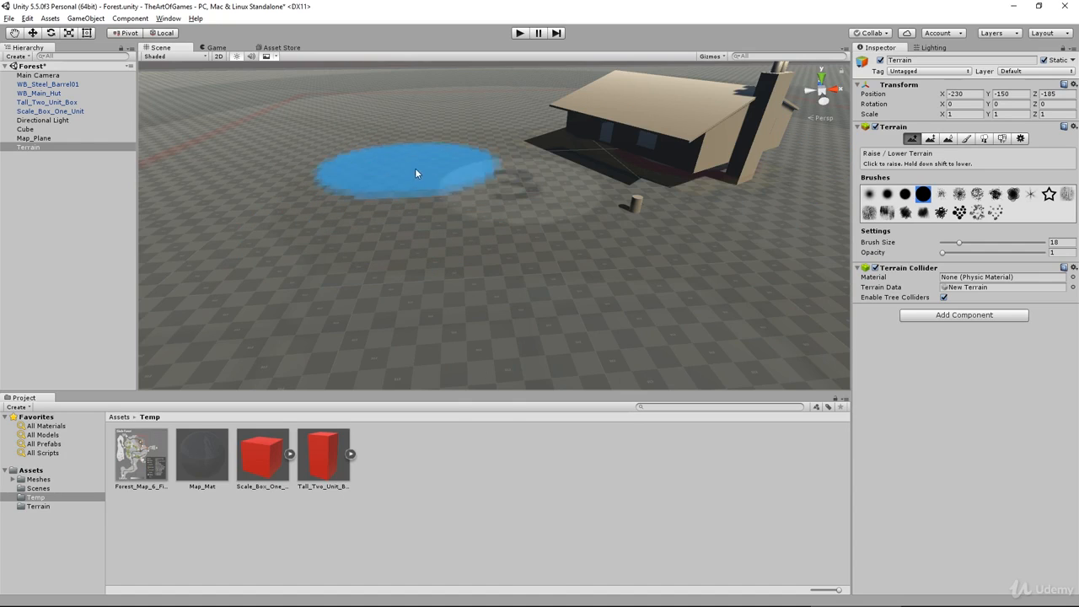
mouse_move(413, 174)
mouse_down()
mouse_move(457, 247)
mouse_move(495, 283)
mouse_up()
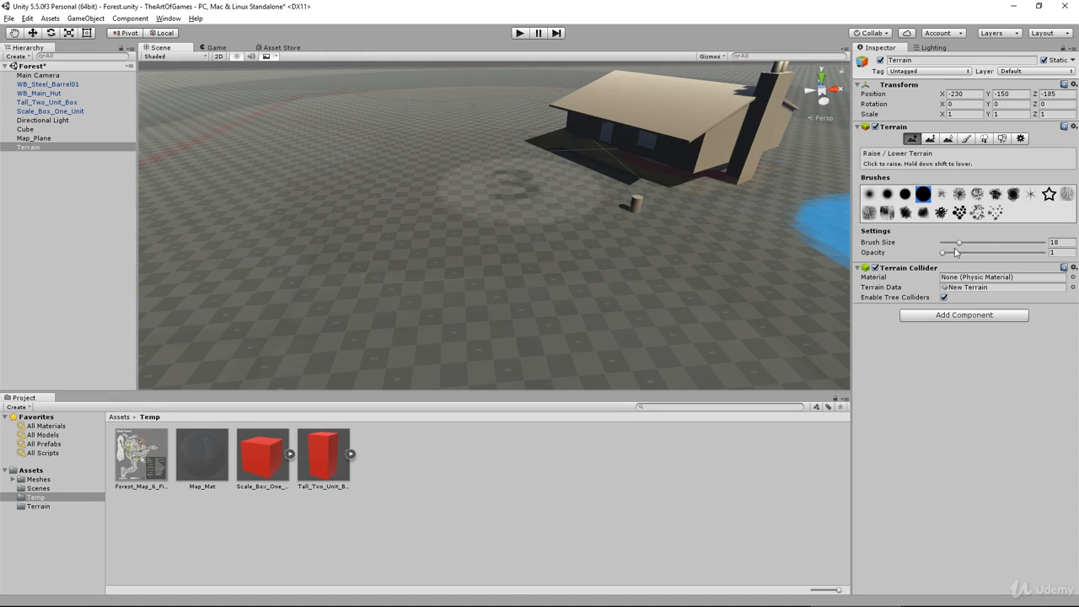
Set the brush size to 64, try raising and lowering the terrain around the hut, and undo the changes
mouse_move(961, 245)
mouse_down()
mouse_move(951, 247)
mouse_move(1005, 251)
mouse_up()
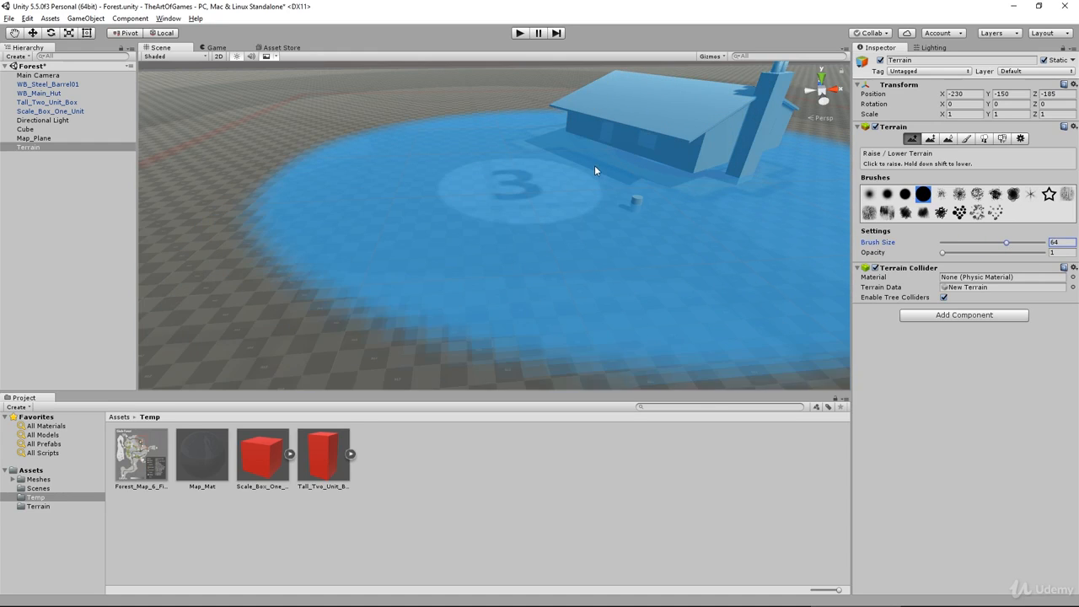
drag(594, 166, 605, 169)
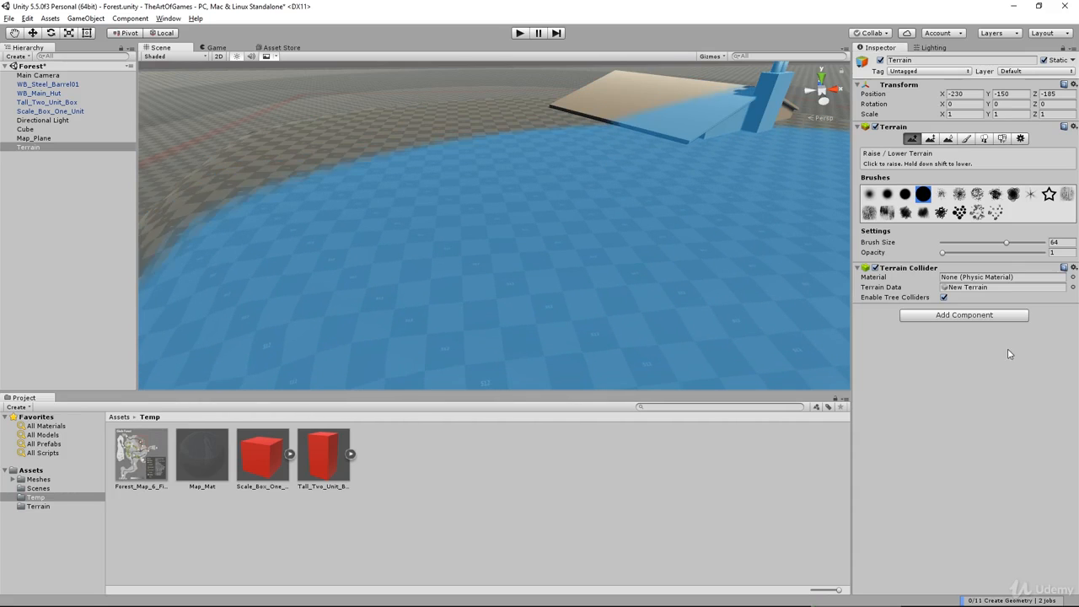
scroll(795, 354, down, 5)
scroll(796, 354, down, 5)
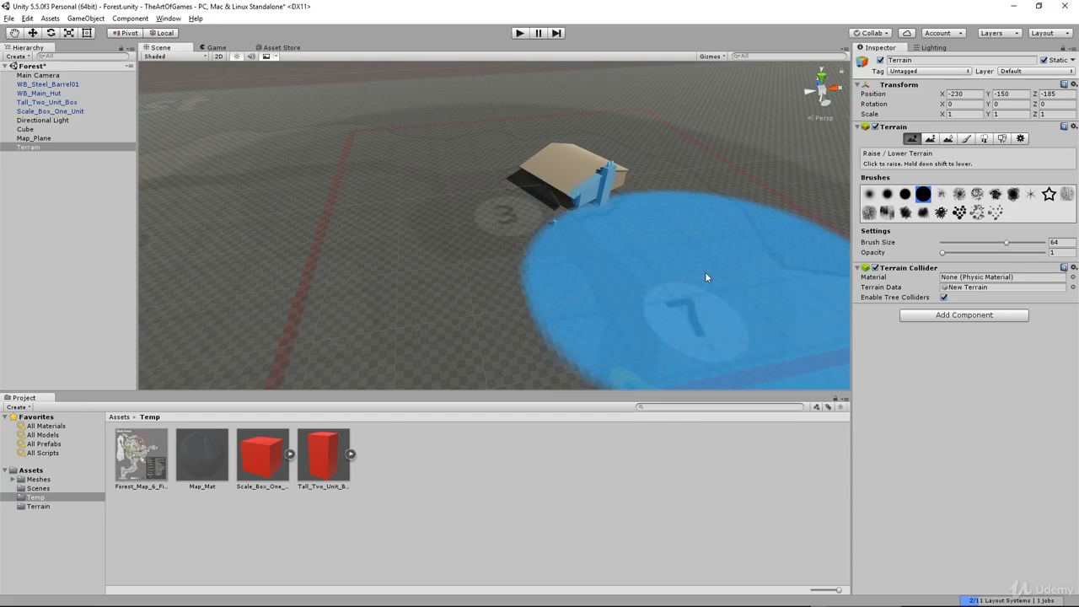
scroll(645, 257, up, 5)
mouse_move(643, 253)
alt+mouse_down()
mouse_move(697, 262)
mouse_move(664, 242)
alt+mouse_up()
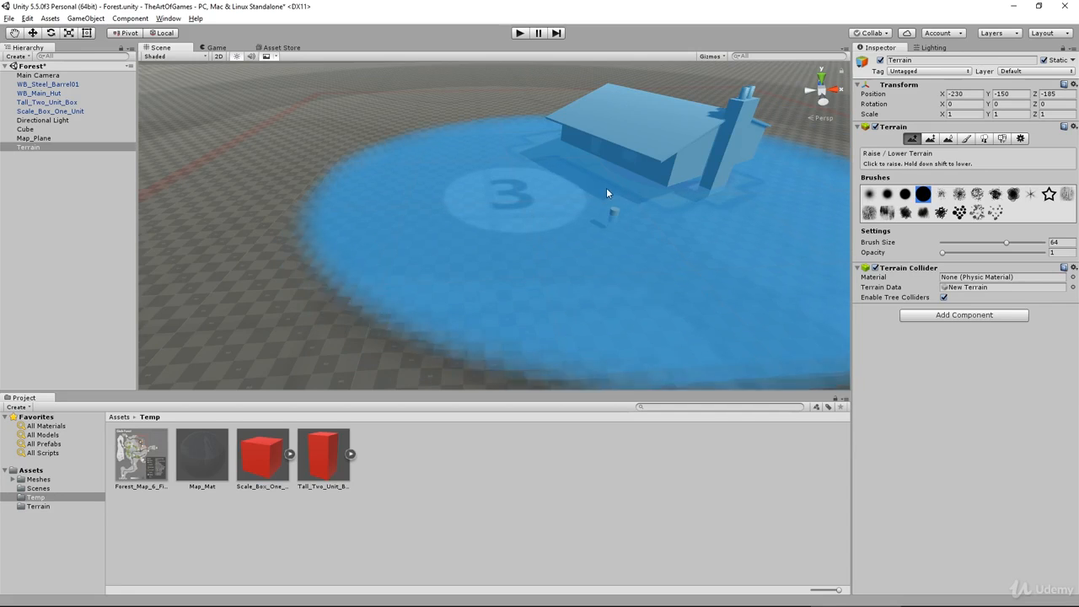
mouse_move(756, 291)
alt+mouse_down()
mouse_move(730, 238)
mouse_move(713, 260)
mouse_move(778, 313)
alt+mouse_up()
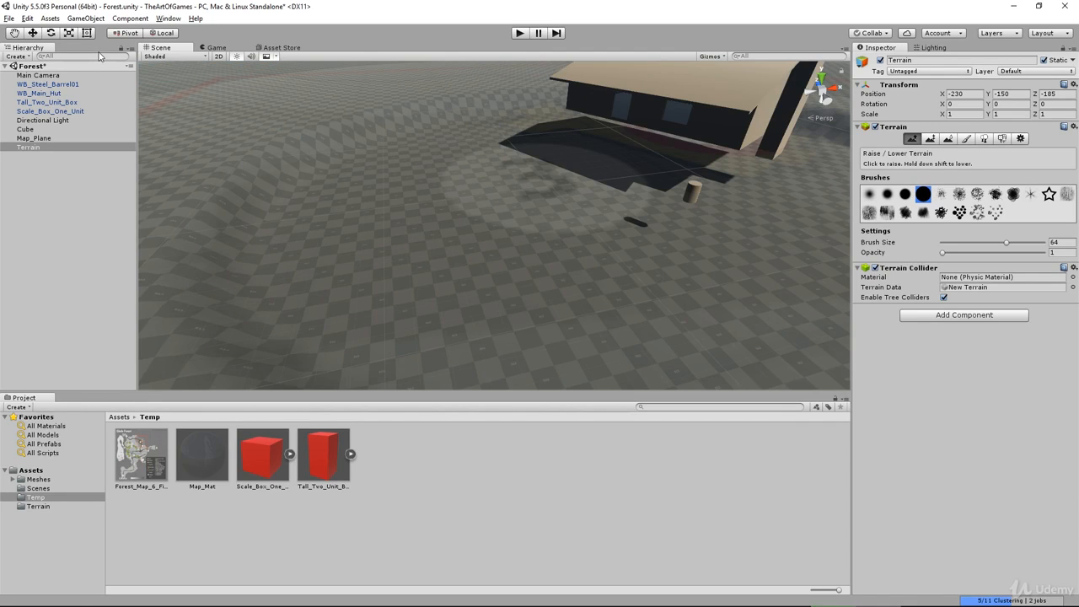
mouse_move(684, 200)
alt+mouse_down()
mouse_move(633, 173)
mouse_move(661, 187)
alt+mouse_up()
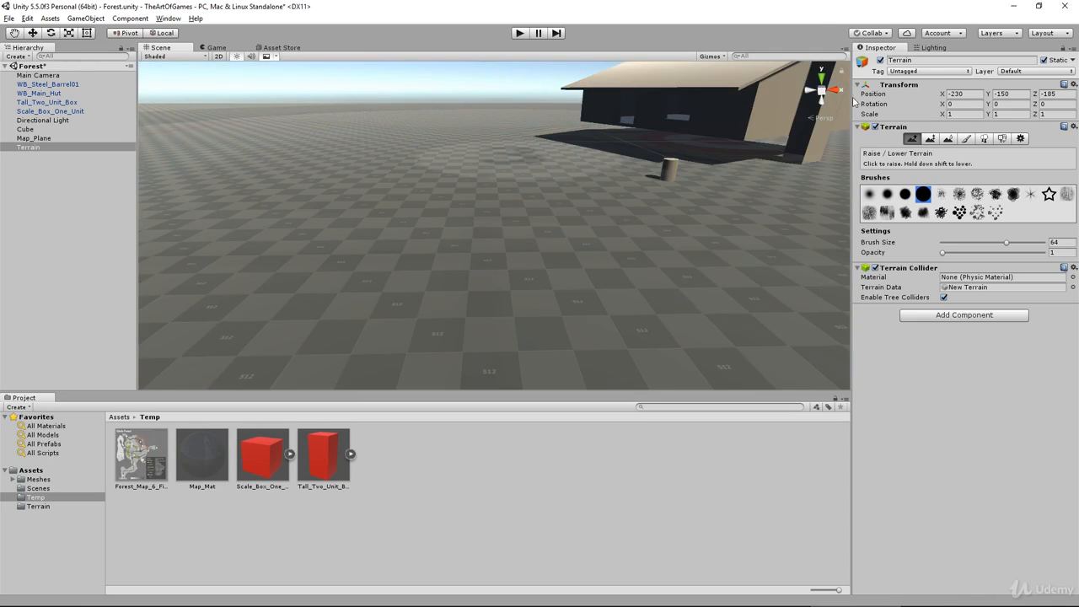
Set the terrain brush size to 15 and switch to the soft round brush
drag(1005, 242, 955, 244)
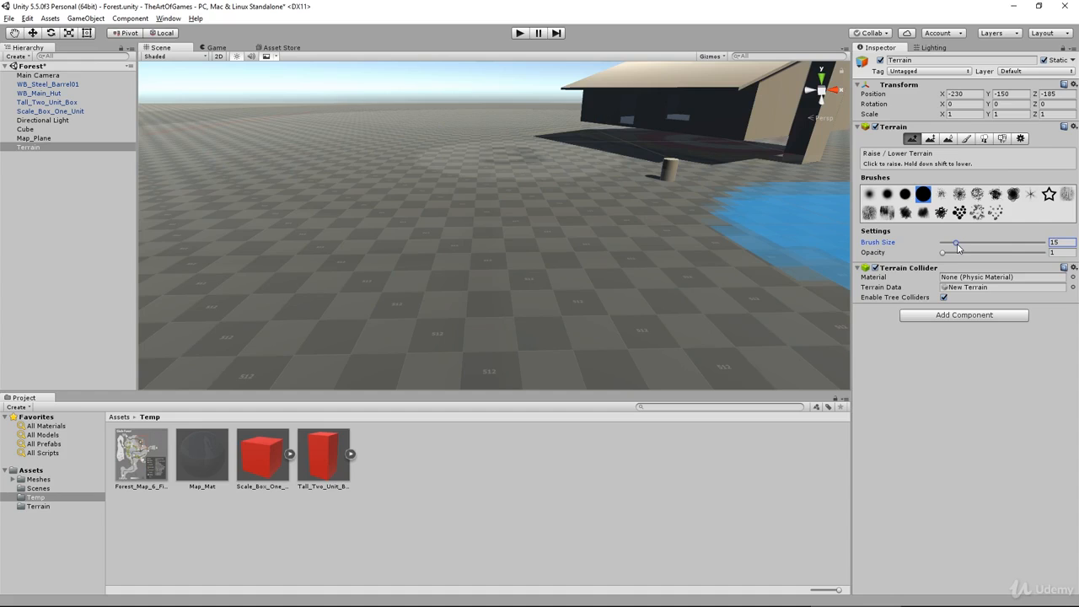
click(869, 196)
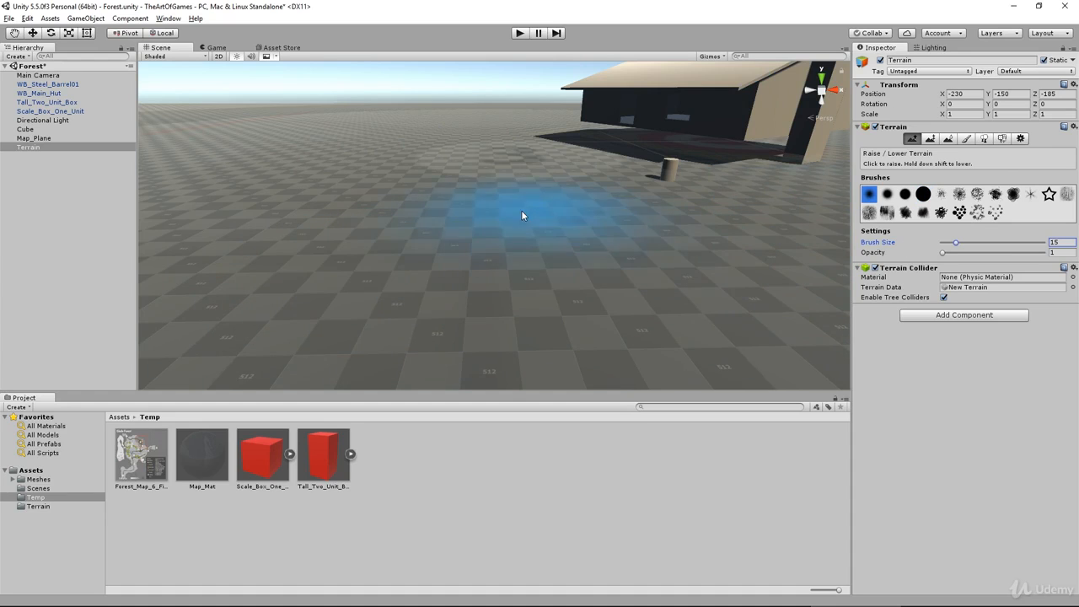
Try raising the terrain beside the hut with the soft round brush at size 15, and undo the strokes
mouse_move(512, 225)
mouse_down()
mouse_move(618, 251)
mouse_move(617, 262)
mouse_up()
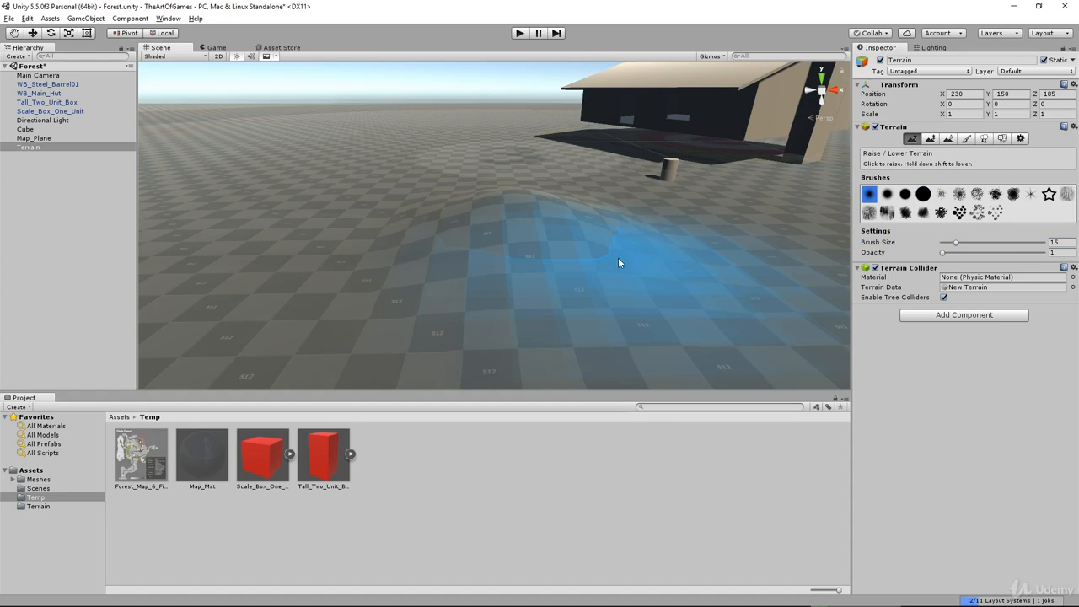
key(ctrl+z)
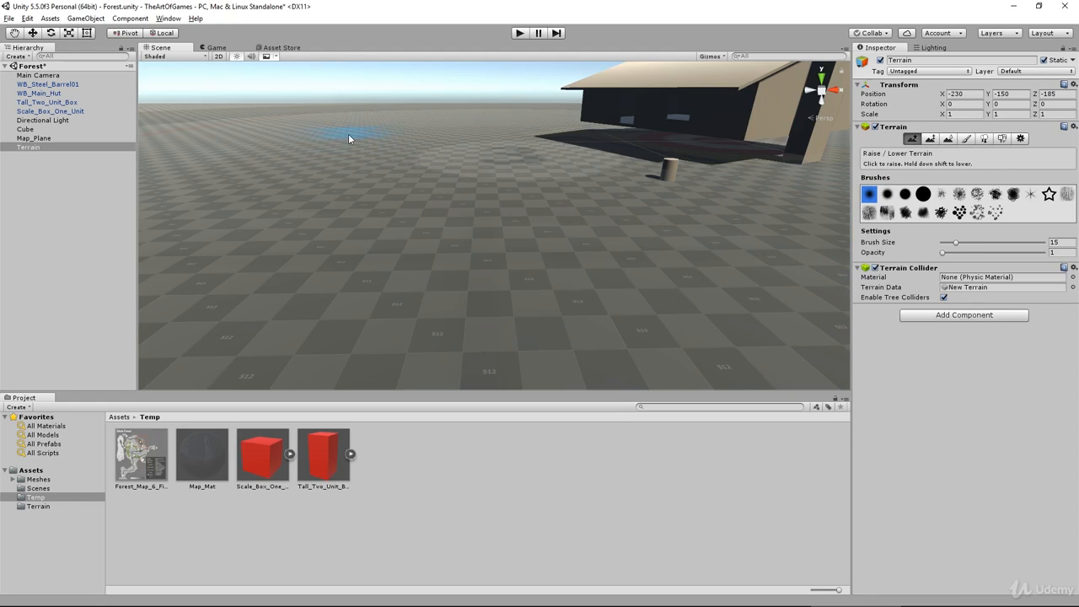
mouse_move(438, 157)
mouse_down()
mouse_move(511, 137)
mouse_move(358, 154)
mouse_up()
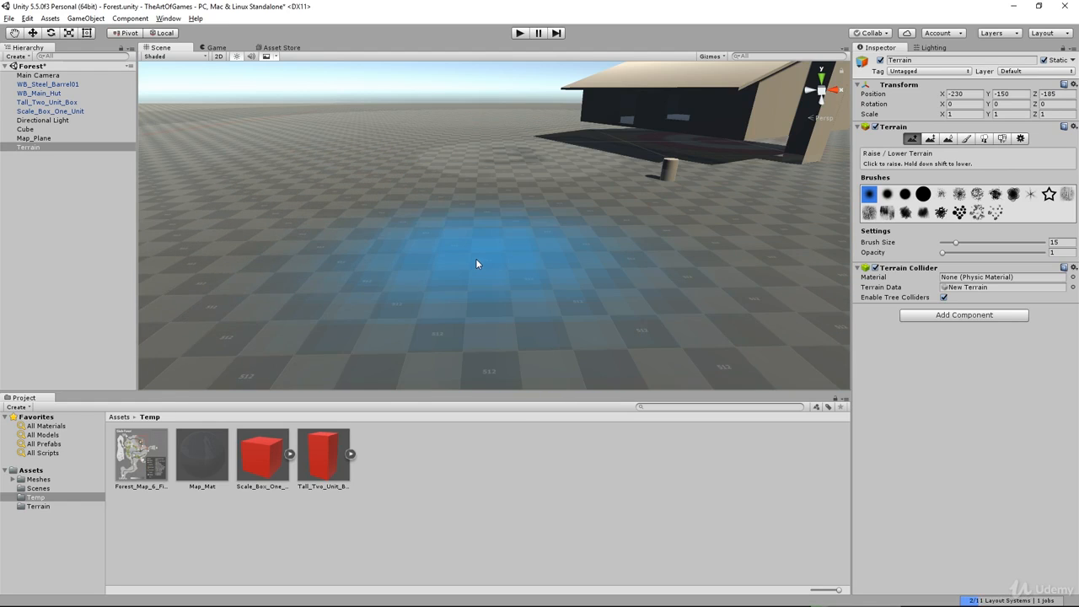
Try raising the terrain in front of the hut with the large solid round brush, and undo the stroke
click(923, 194)
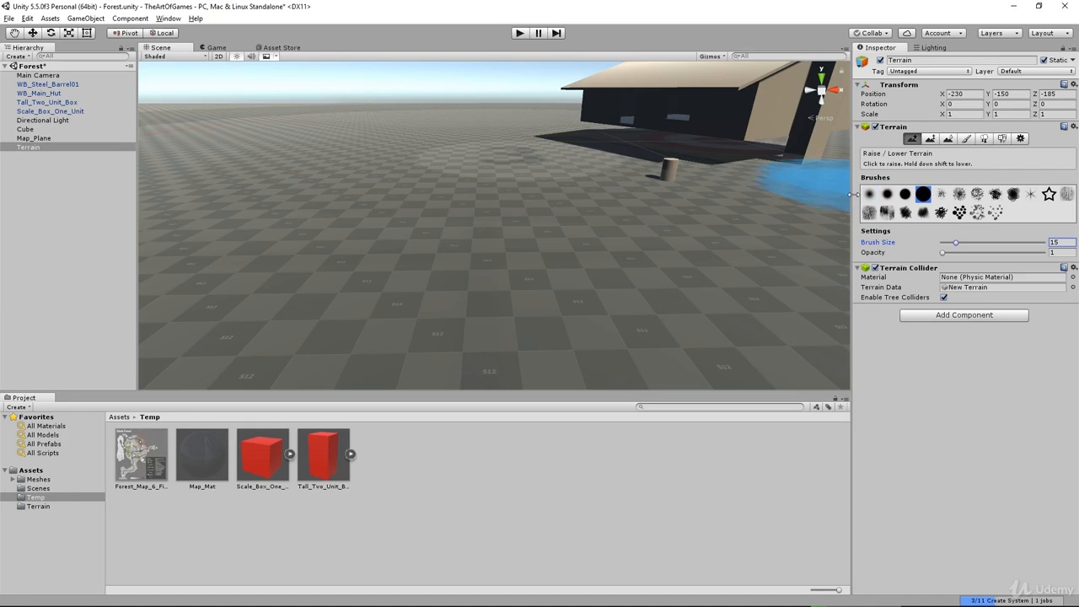
drag(414, 158, 434, 181)
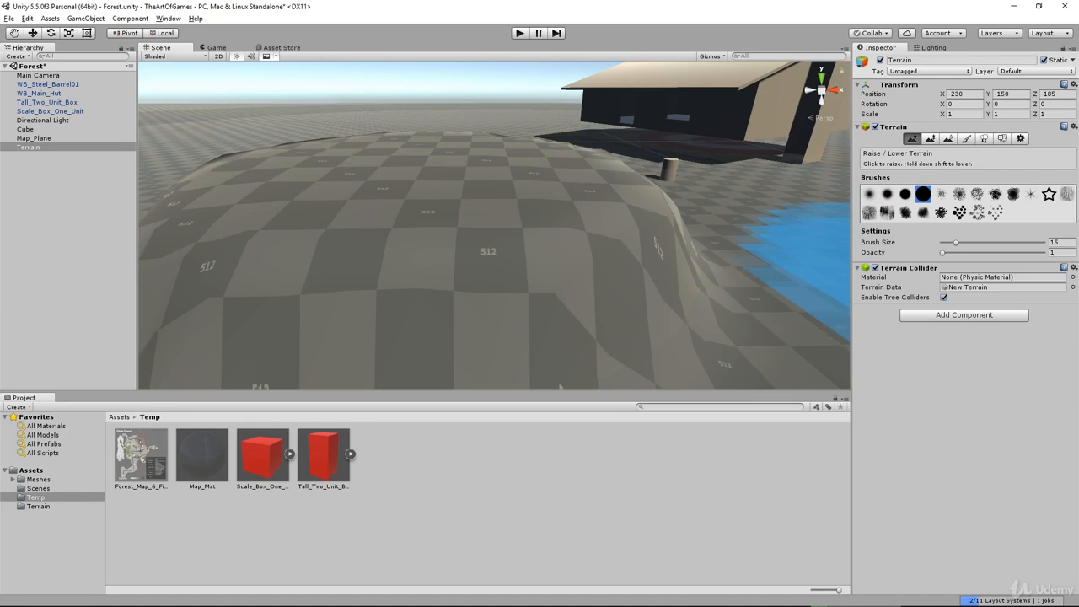
key(ctrl+z)
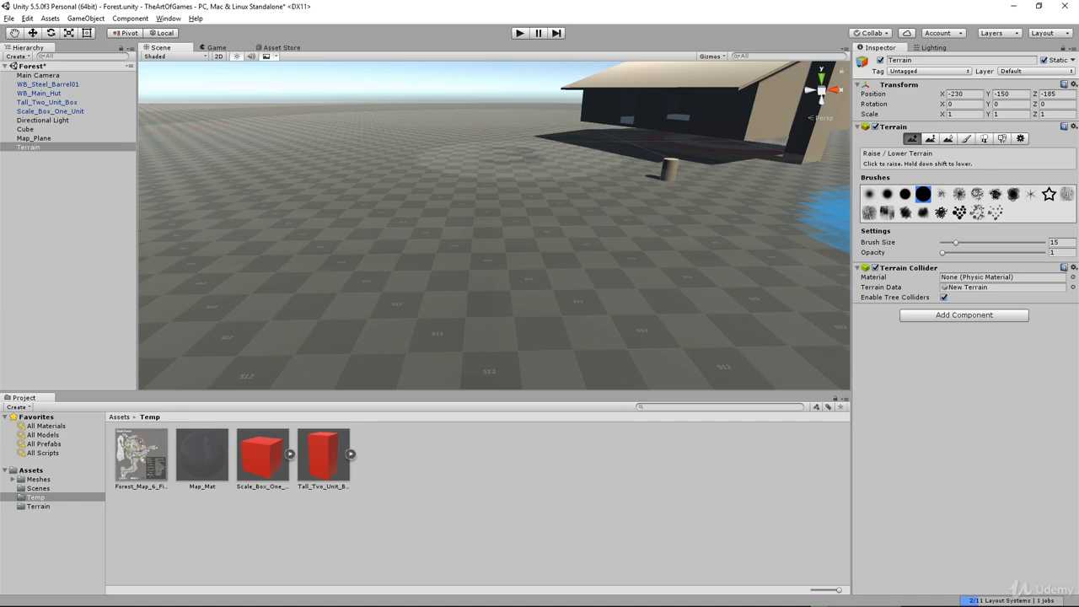
Try raising the terrain beside the hut with the last scattered-dots brush, and undo the bumps
click(995, 213)
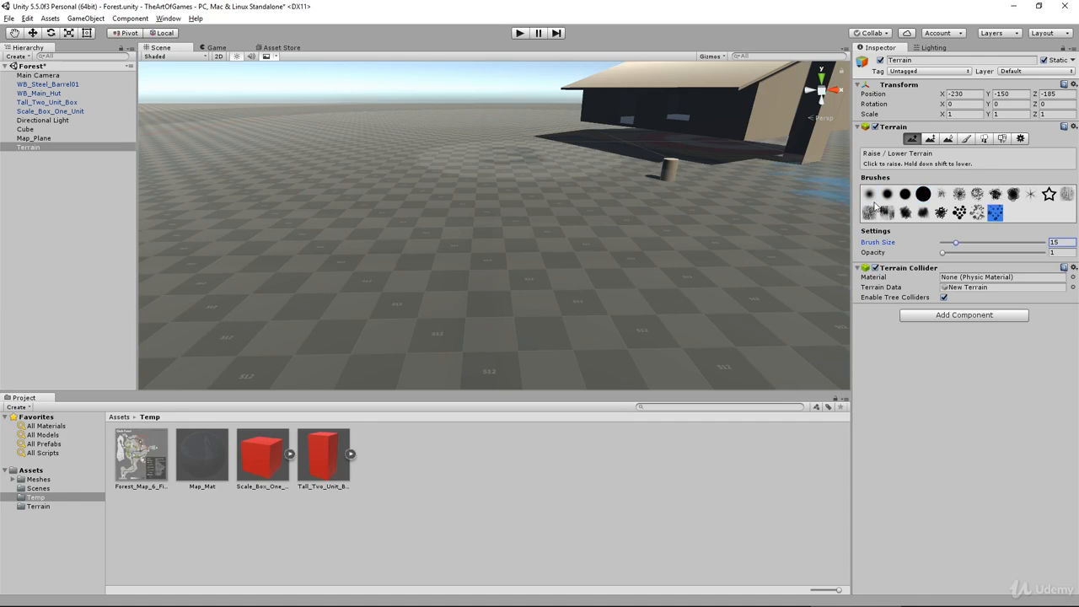
mouse_move(354, 187)
mouse_down()
mouse_move(368, 217)
mouse_move(424, 239)
mouse_move(573, 248)
mouse_up()
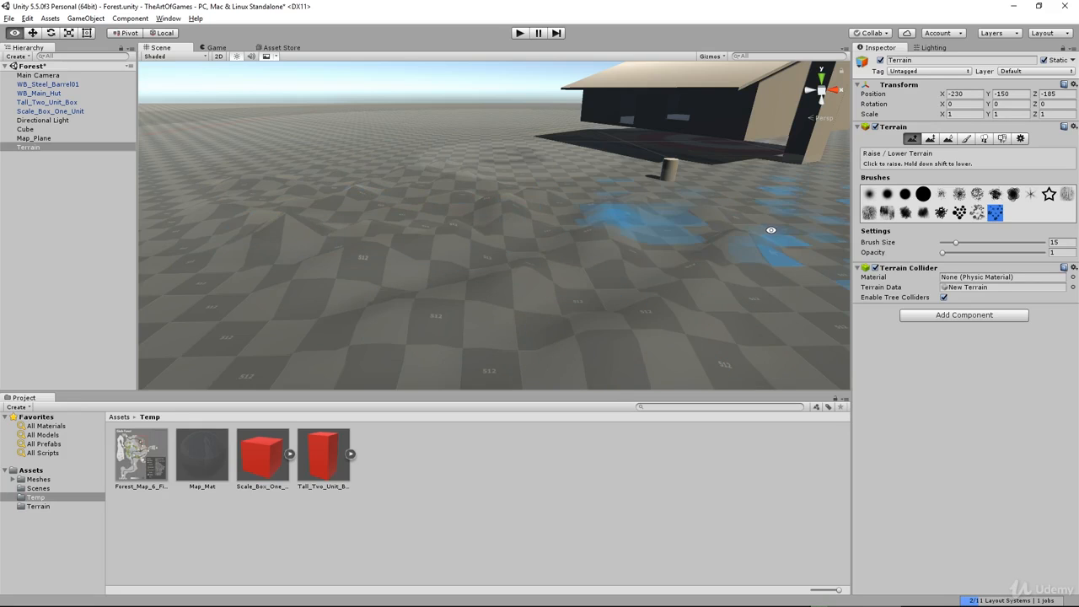
mouse_move(771, 233)
alt+mouse_down()
mouse_move(782, 298)
mouse_move(763, 241)
alt+mouse_up()
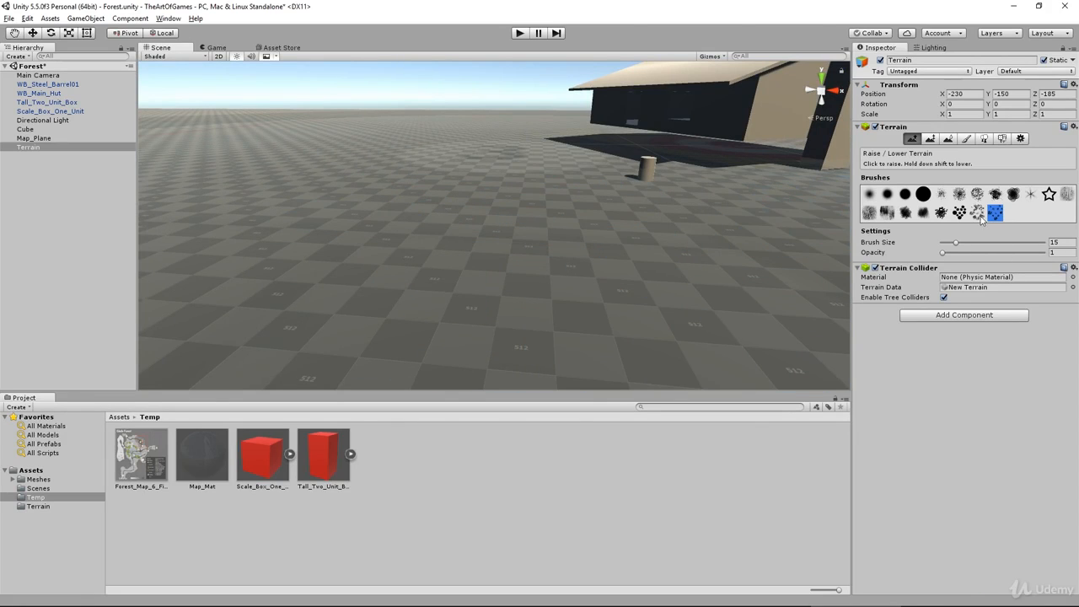
Set the alpha of the Map_Mat material's albedo color to 139 to make the map overlay more visible
alt+drag(806, 260, 782, 278)
click(34, 139)
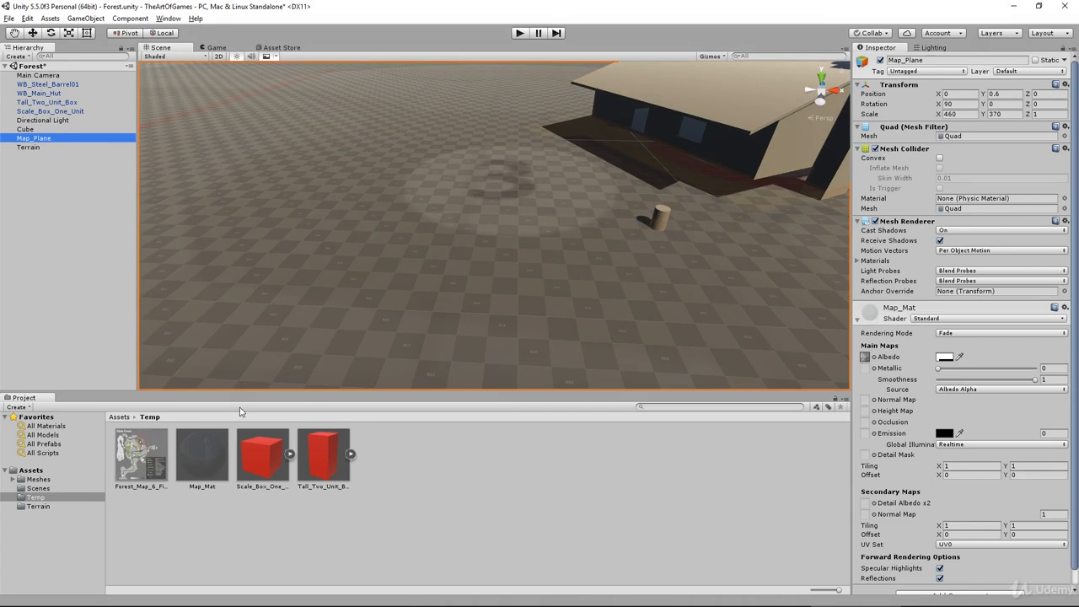
click(207, 453)
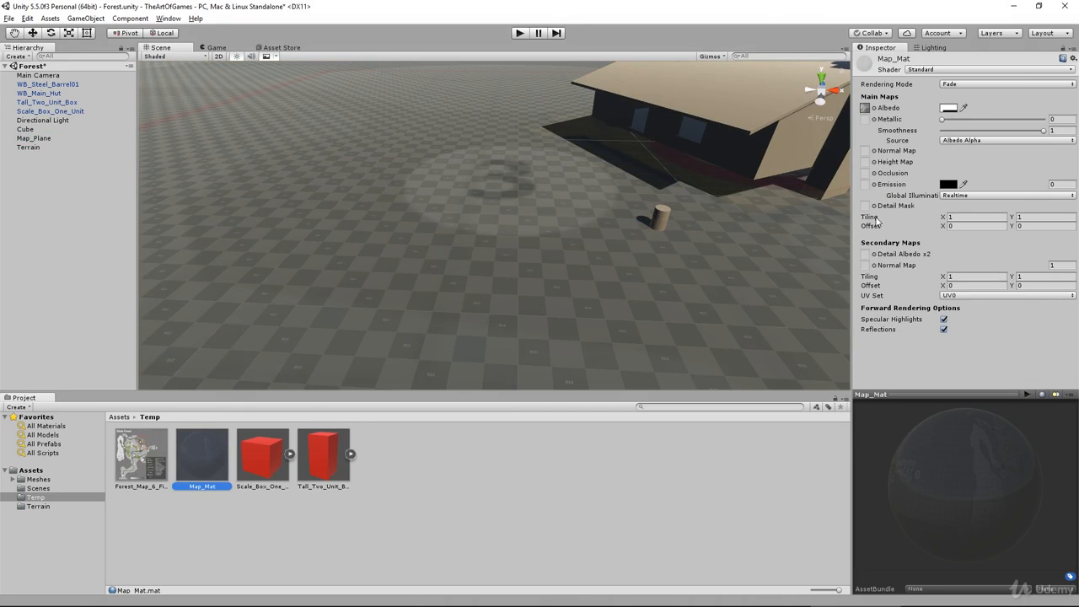
click(948, 108)
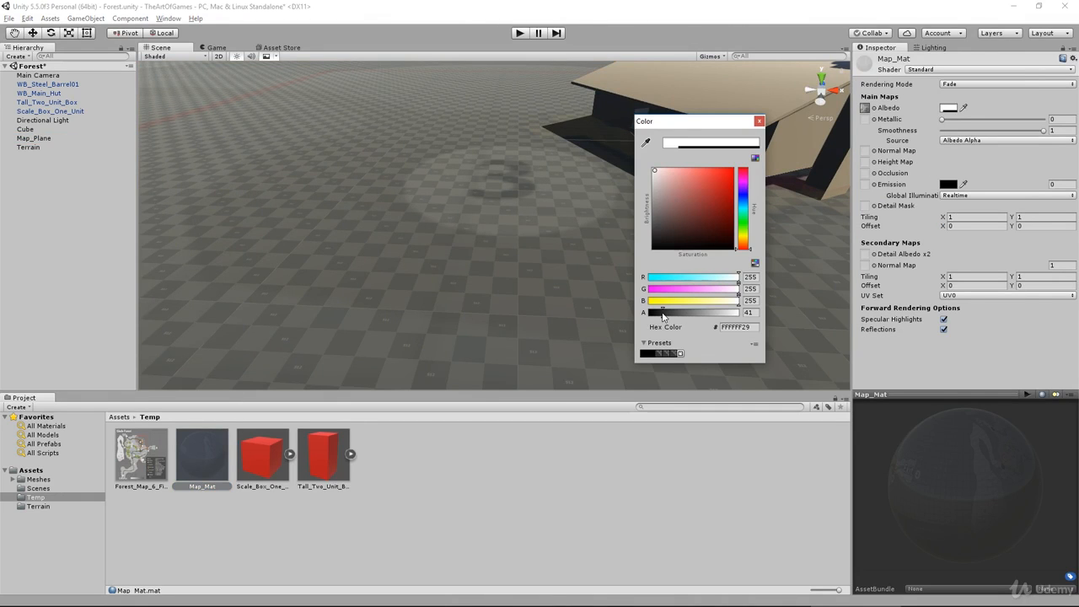
drag(666, 316, 699, 317)
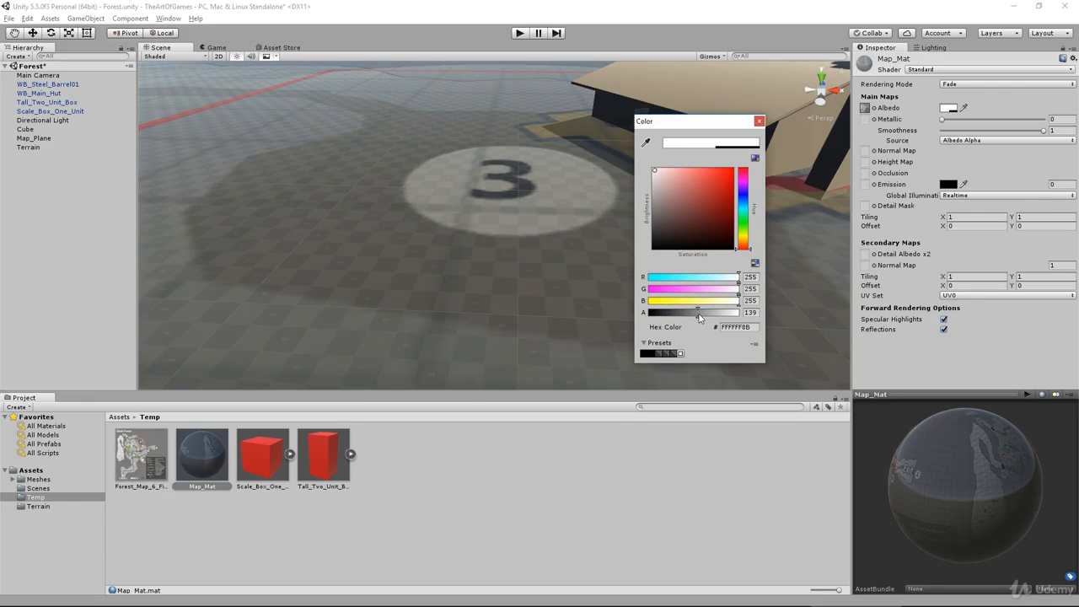
click(759, 121)
Select the Terrain object and activate Raise / Lower Terrain for the dark path between markers 3 and 7
alt+drag(672, 224, 437, 312)
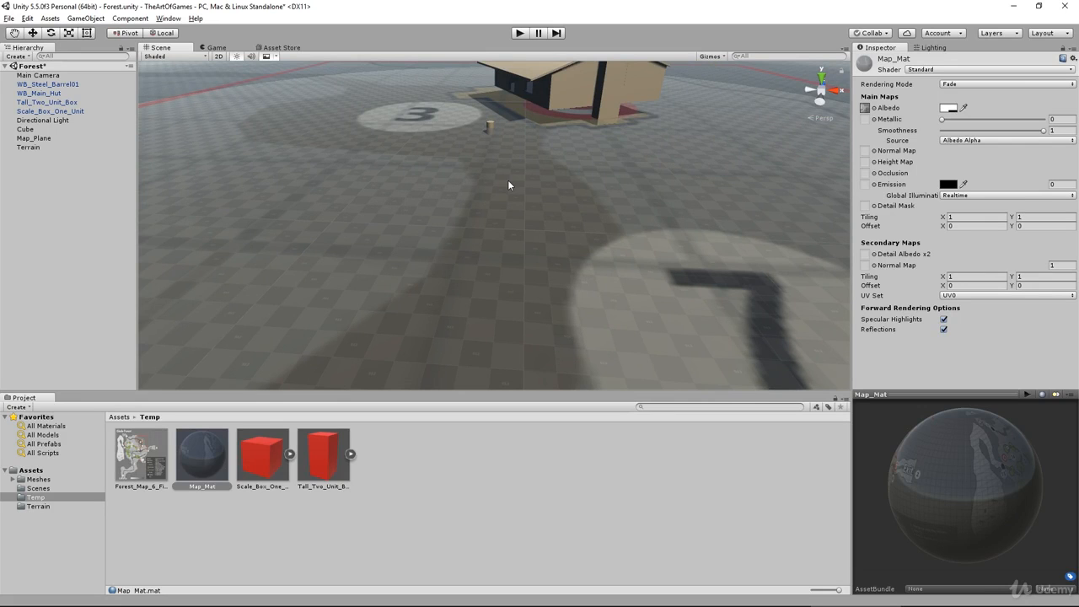
alt+drag(518, 193, 553, 222)
scroll(552, 221, up, 4)
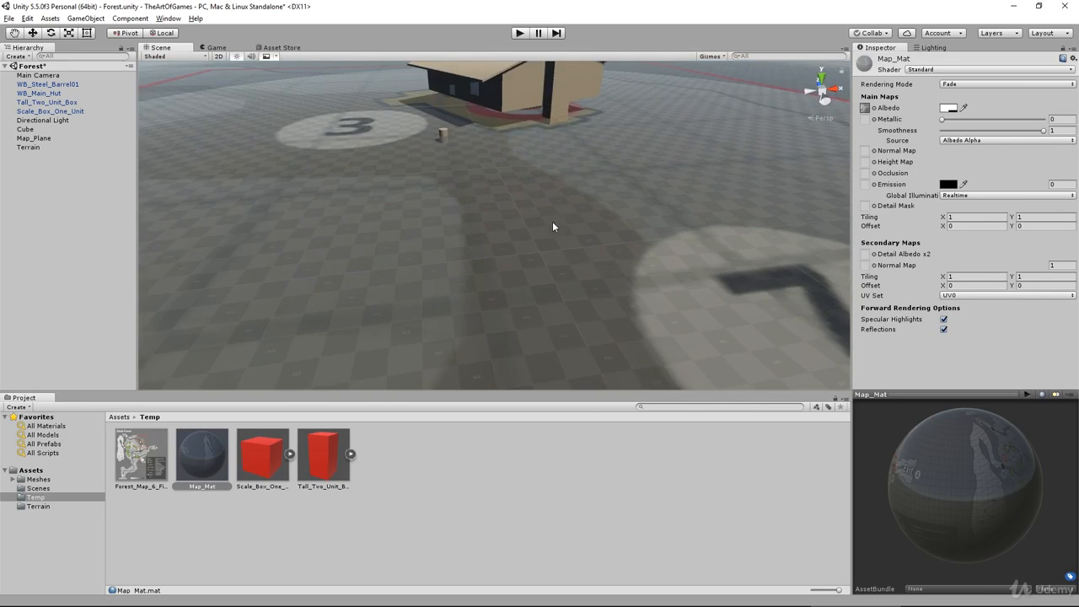
click(42, 147)
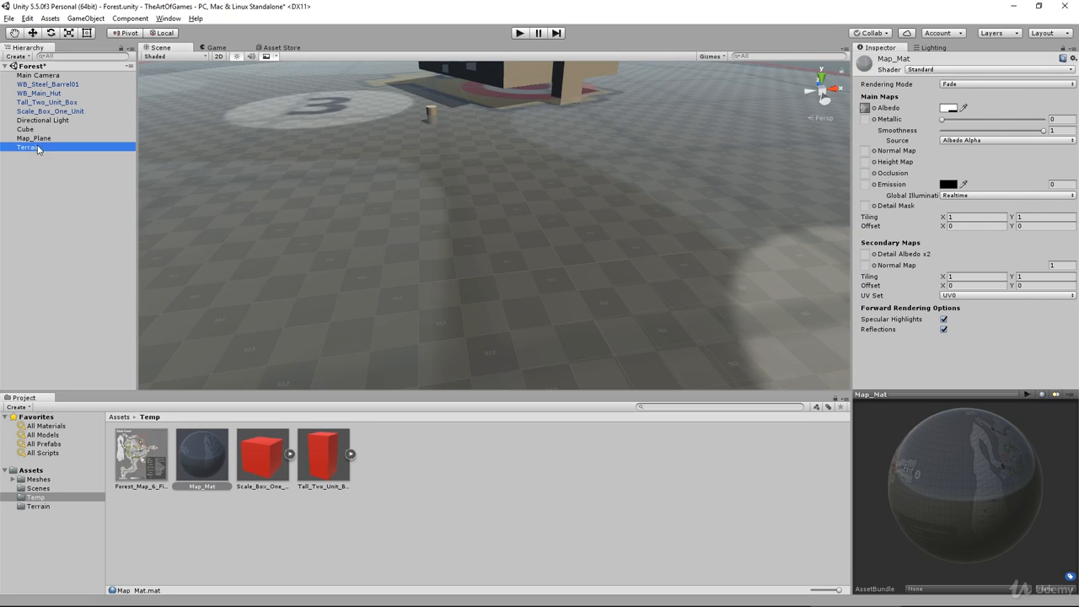
click(911, 139)
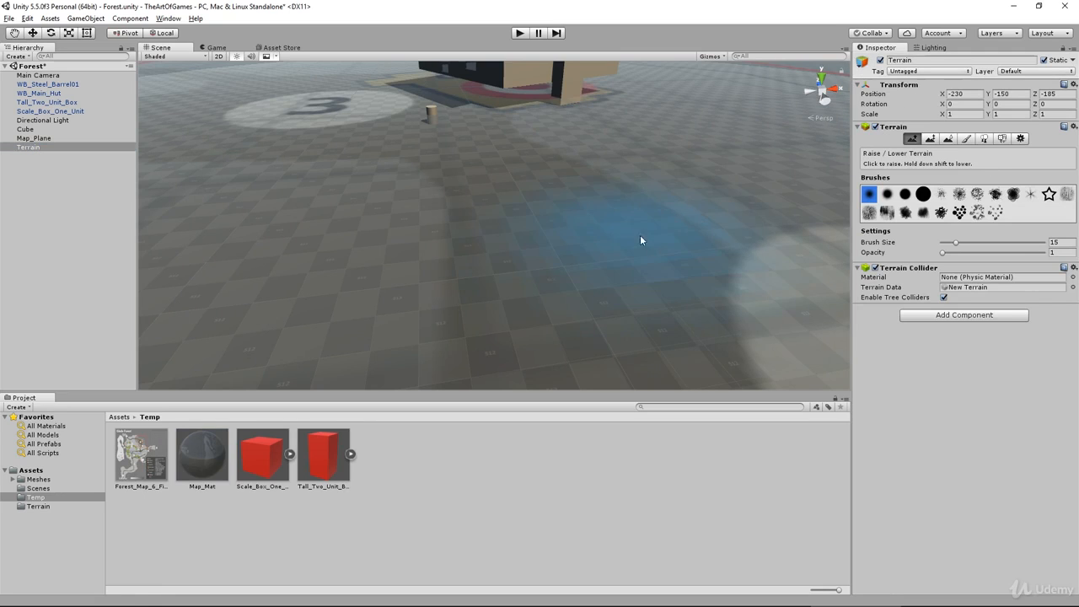
Try raising the ground near marker 7, including with the brush opacity at 69, and undo the sculpting
mouse_move(518, 205)
mouse_down()
mouse_move(483, 174)
mouse_move(520, 161)
mouse_move(575, 182)
mouse_up()
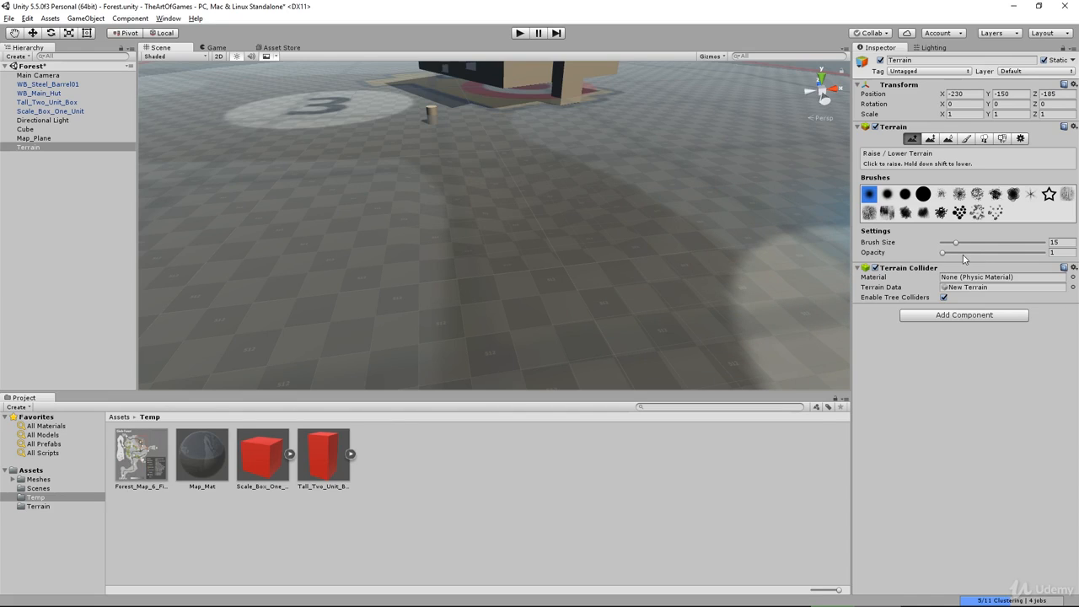
drag(943, 254, 1014, 254)
mouse_move(620, 219)
mouse_down()
mouse_move(610, 222)
mouse_move(655, 225)
mouse_up()
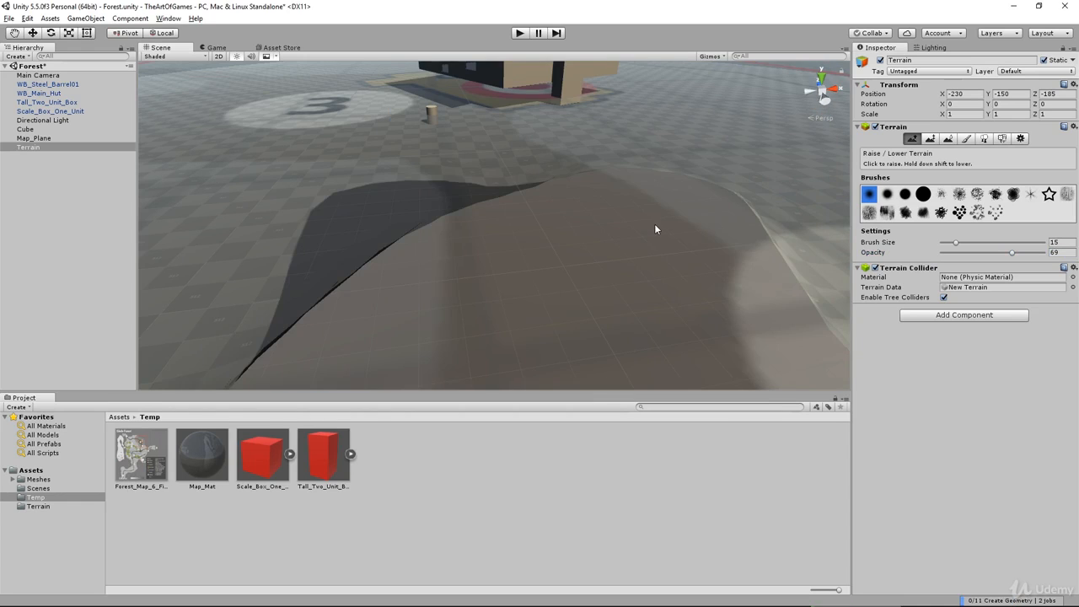
key(ctrl+z)
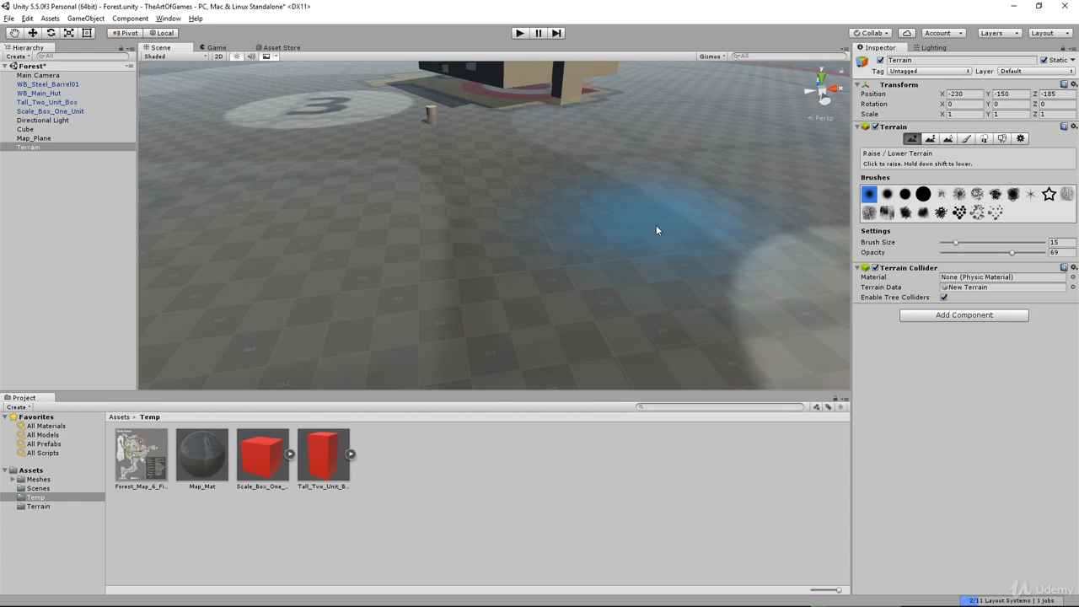
Try a dab of the opacity 69 brush on the dark path beside marker 7, and undo it
scroll(668, 250, down, 4)
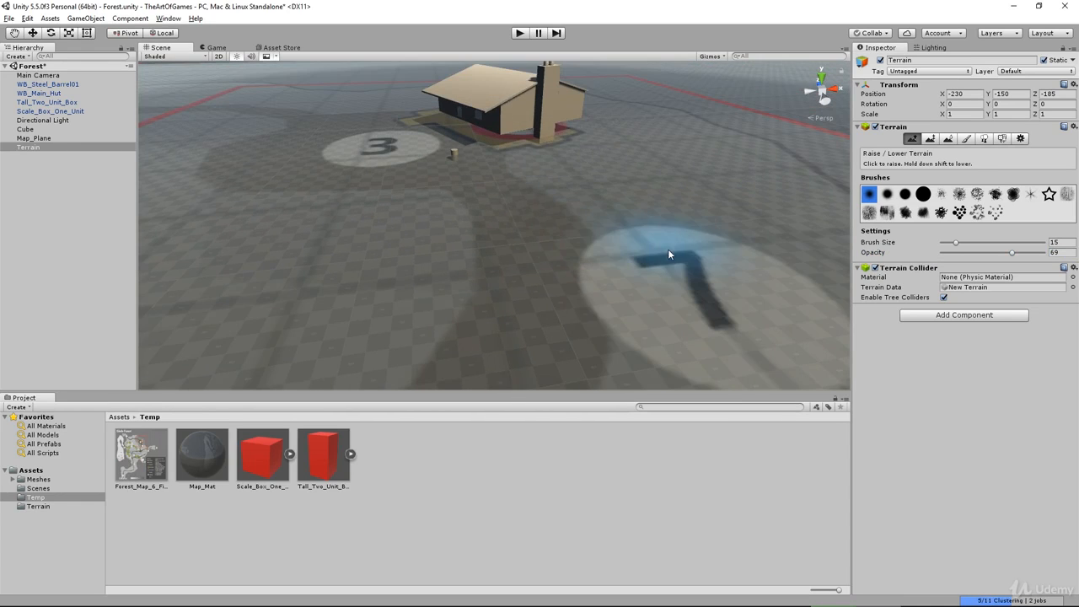
click(534, 218)
key(alt)
alt+drag(648, 275, 658, 309)
scroll(582, 318, up, 4)
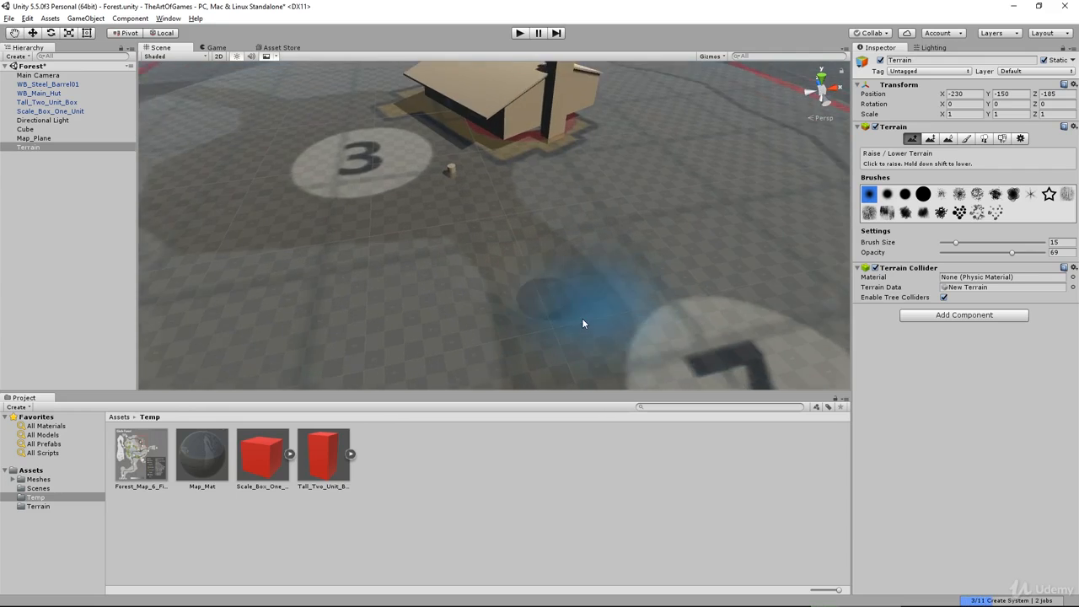
middle_drag(620, 312, 614, 254)
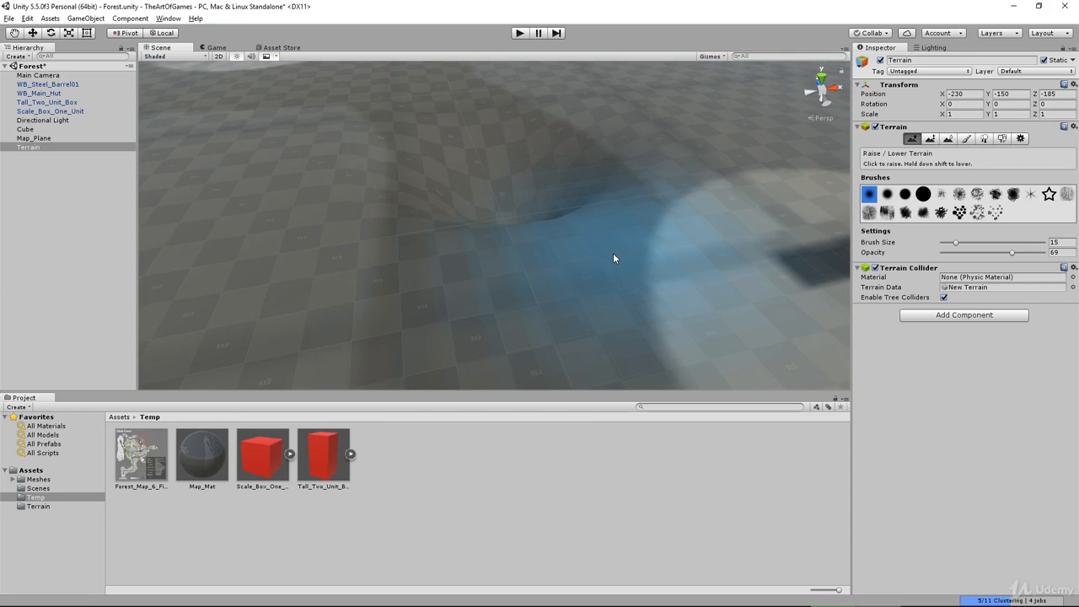
alt+drag(612, 252, 583, 215)
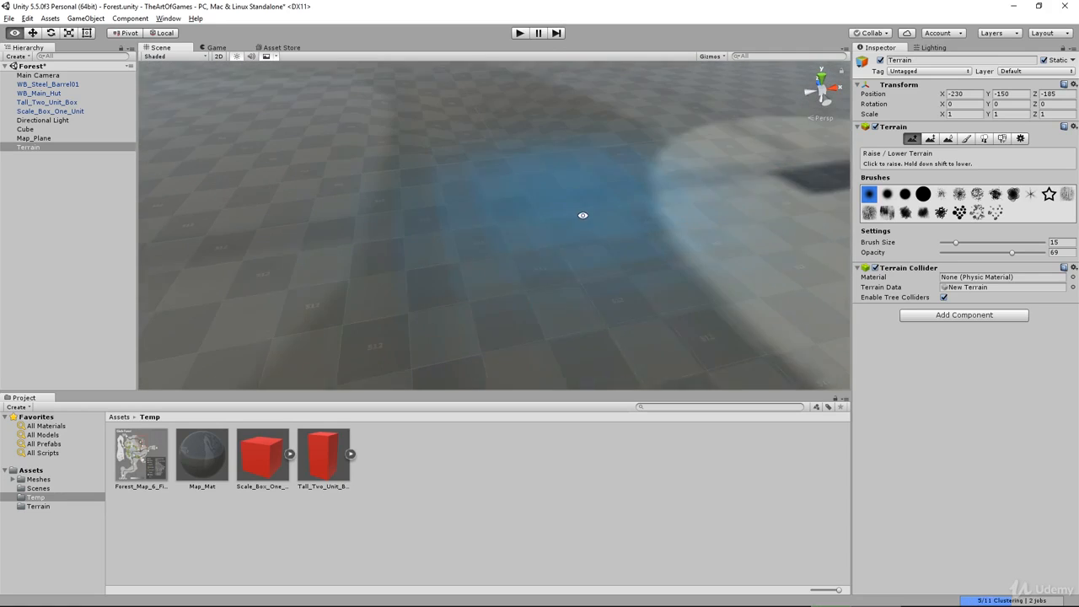
Set the terrain brush opacity to 1 for gentle sculpting
drag(1011, 252, 948, 253)
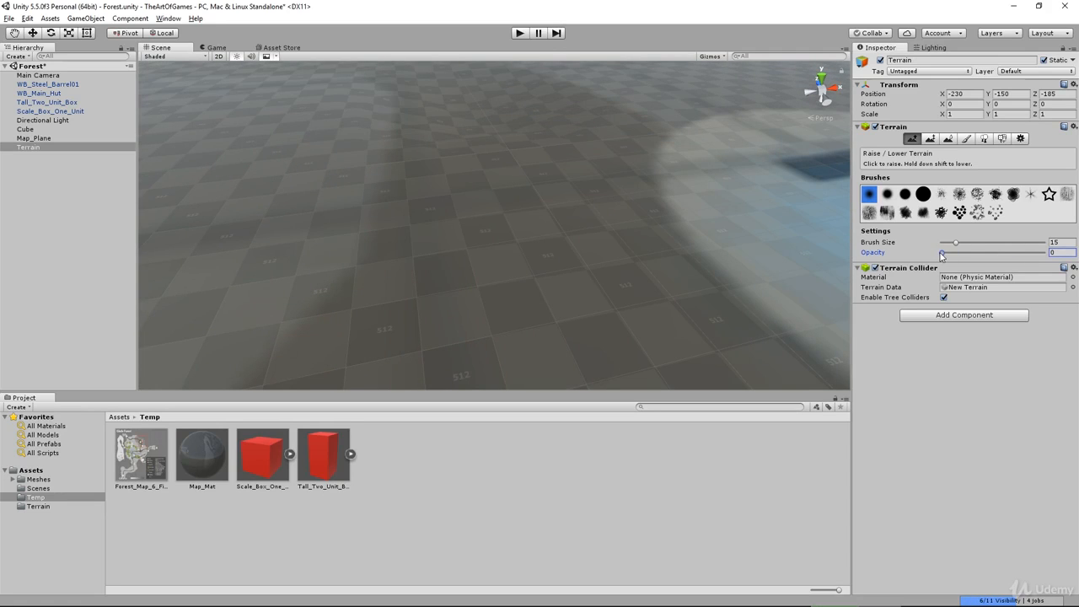
right_drag(609, 207, 610, 197)
scroll(632, 200, down, 4)
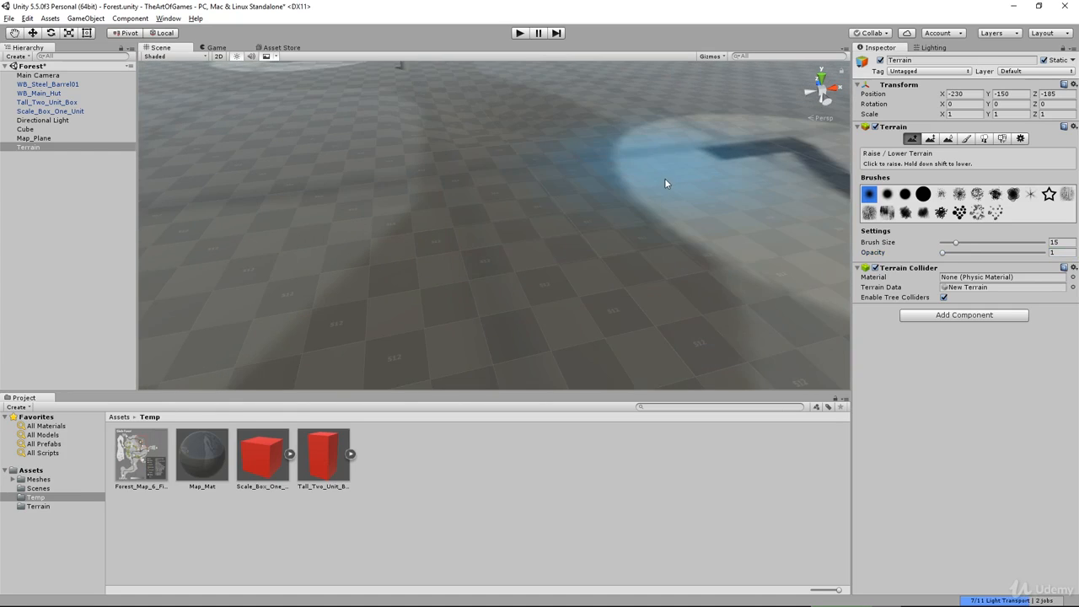
Examine the terrain along the dark path from the yellow trail past marker 7 to marker 3 and the hut
middle_drag(665, 179, 669, 213)
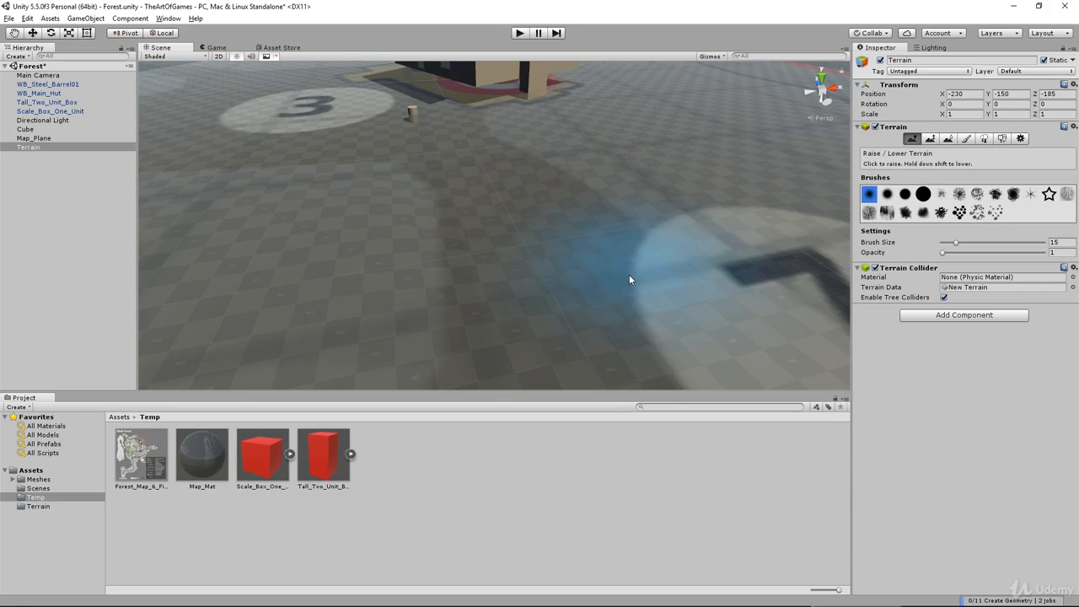
alt+drag(610, 320, 609, 294)
scroll(569, 274, down, 3)
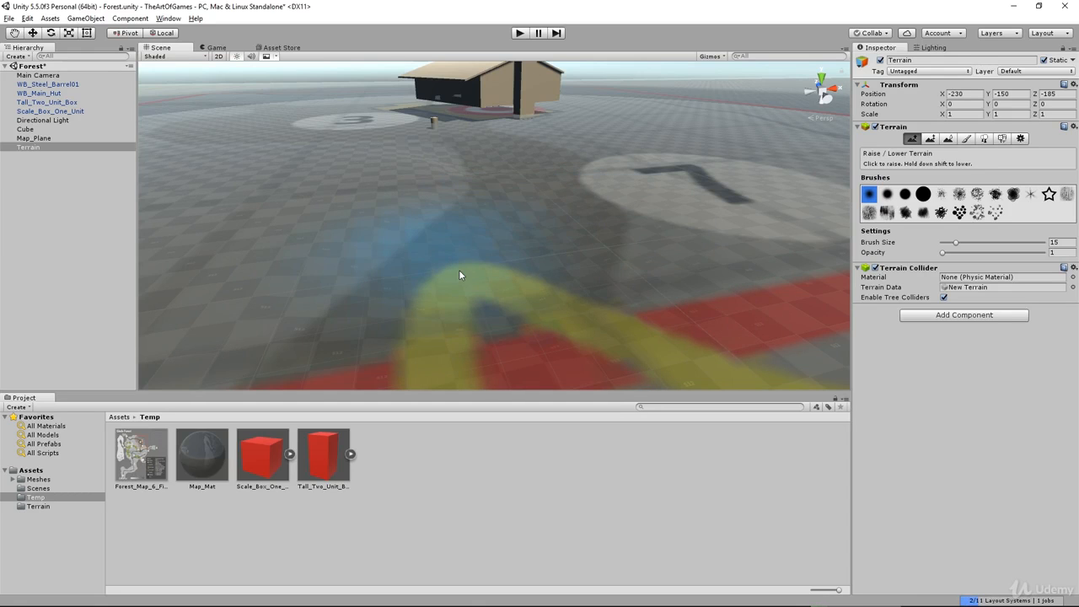
mouse_move(448, 284)
alt+mouse_down()
mouse_move(470, 269)
mouse_move(468, 282)
alt+mouse_up()
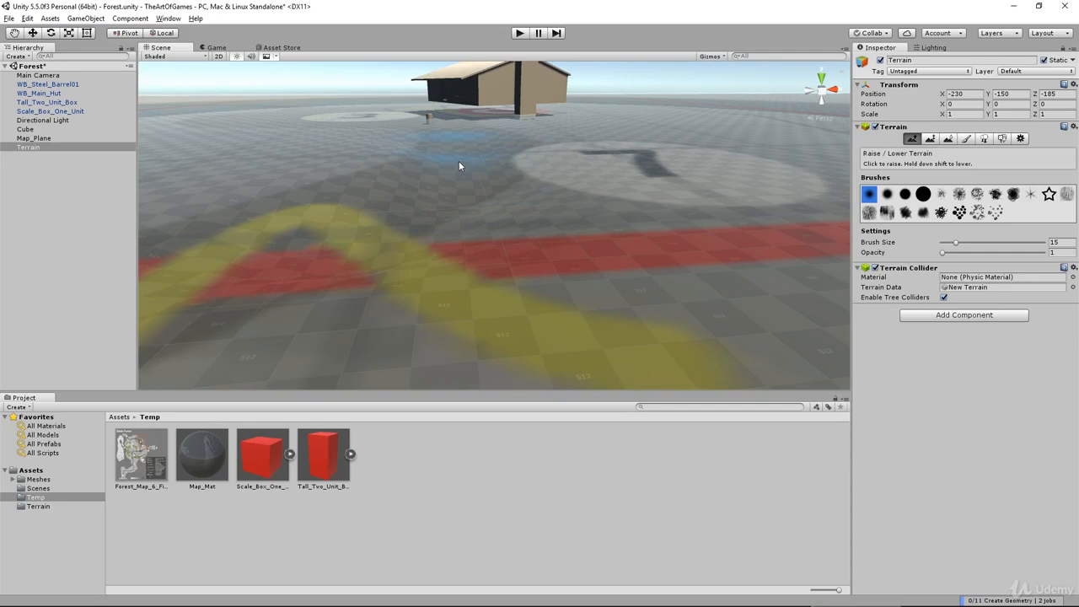
alt+drag(486, 194, 515, 211)
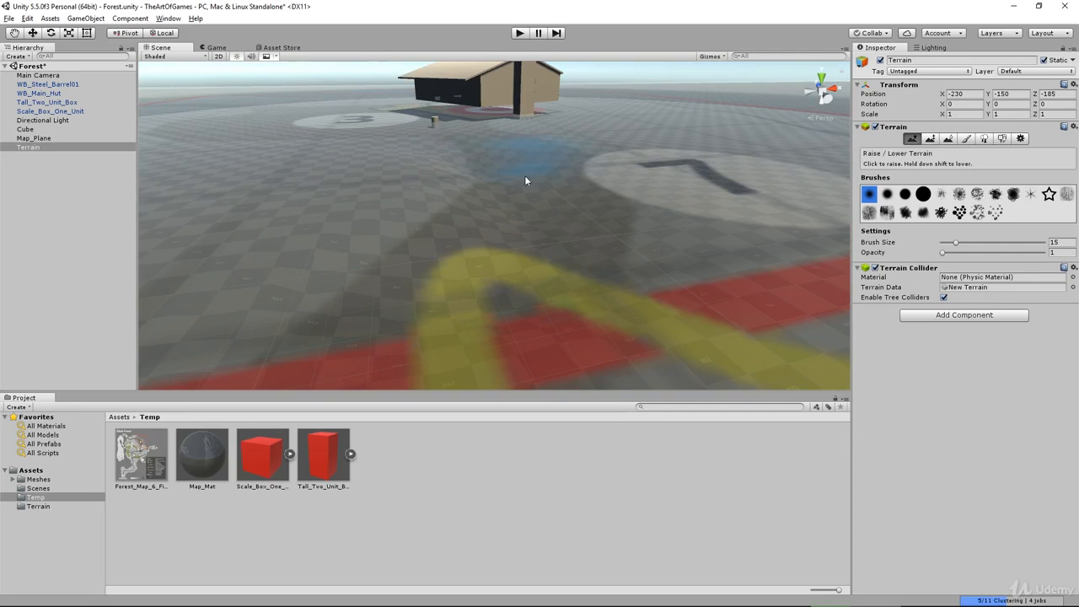
scroll(498, 157, up, 4)
scroll(556, 138, down, 3)
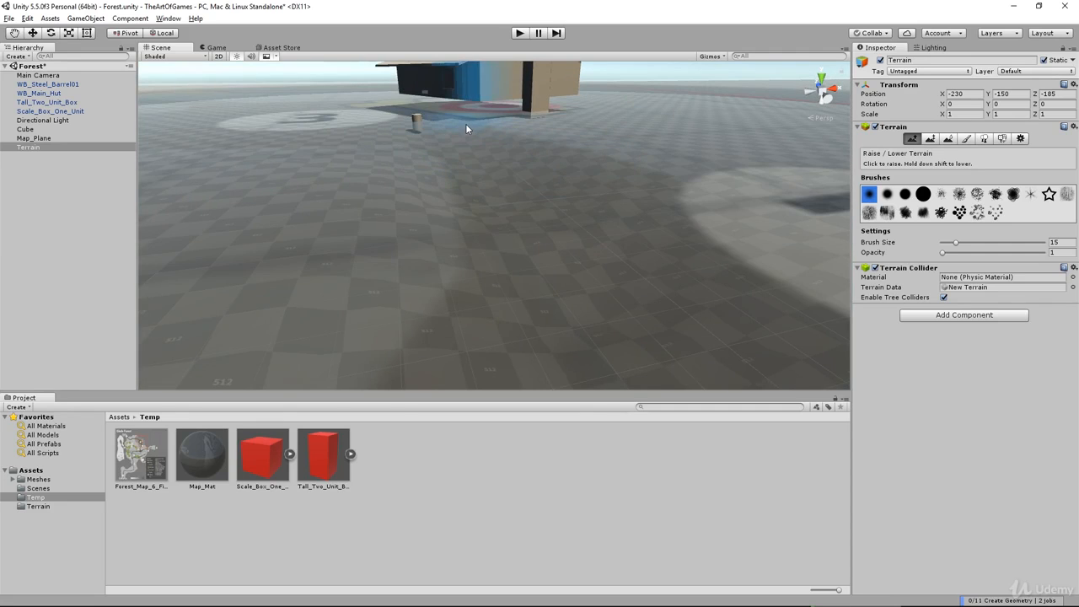
mouse_move(499, 155)
alt+mouse_down()
mouse_move(497, 190)
mouse_move(488, 181)
alt+mouse_up()
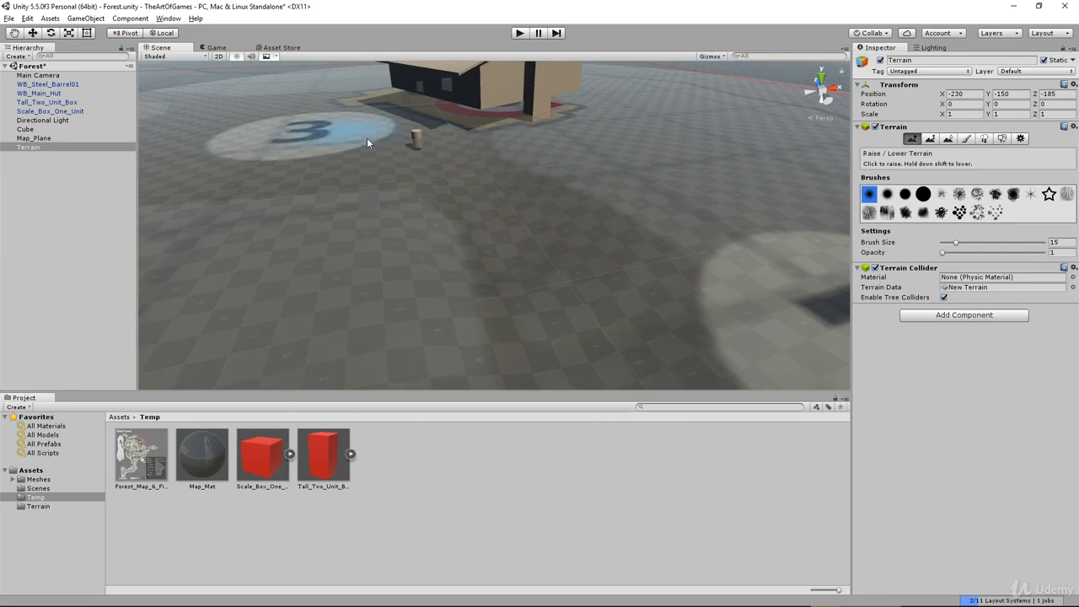
alt+drag(438, 141, 706, 231)
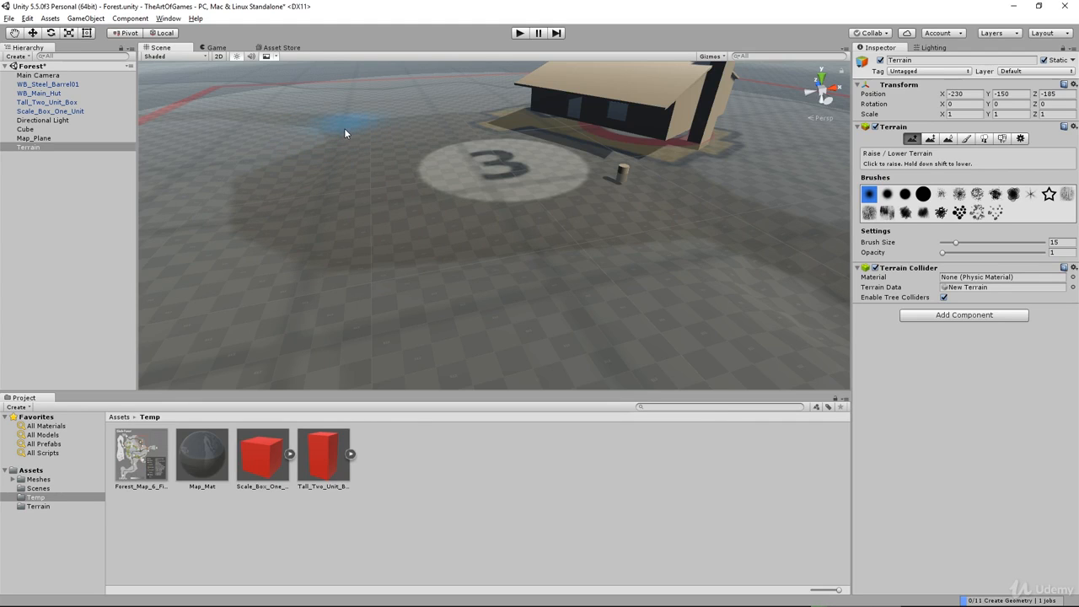
scroll(427, 137, up, 3)
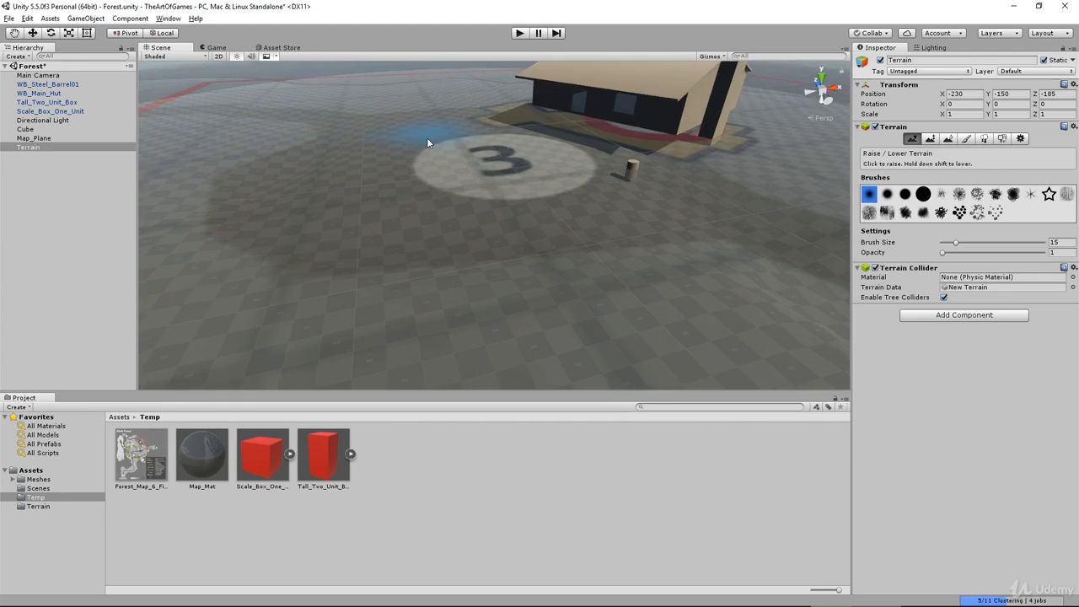
middle_drag(427, 137, 469, 204)
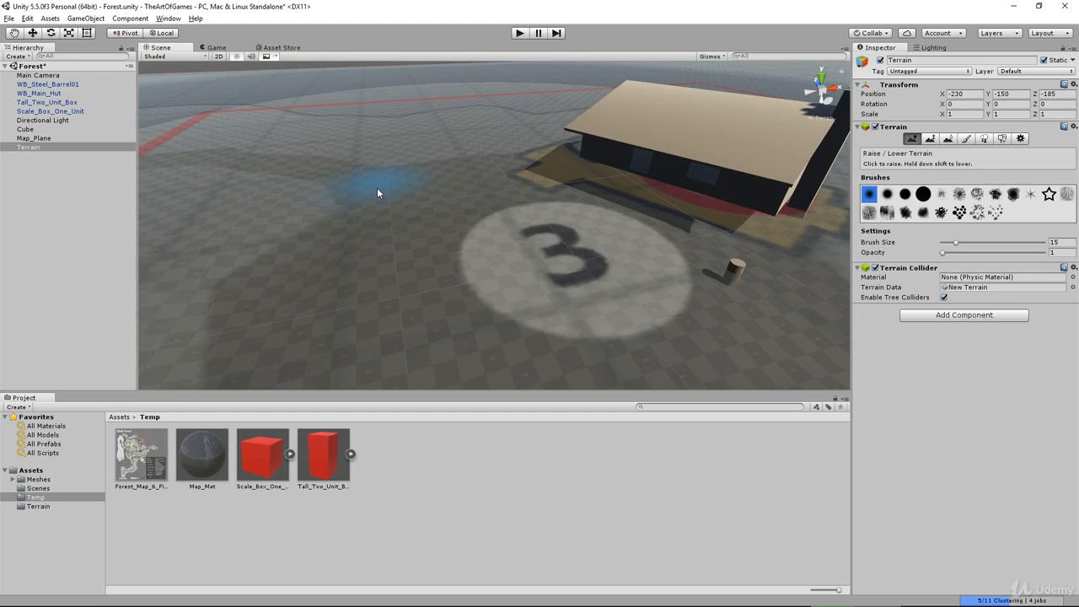
Bring the Final_Concept.jpg reference image over the scene to study the forest floor around the hut, and move it back off screen
alt+drag(385, 206, 352, 187)
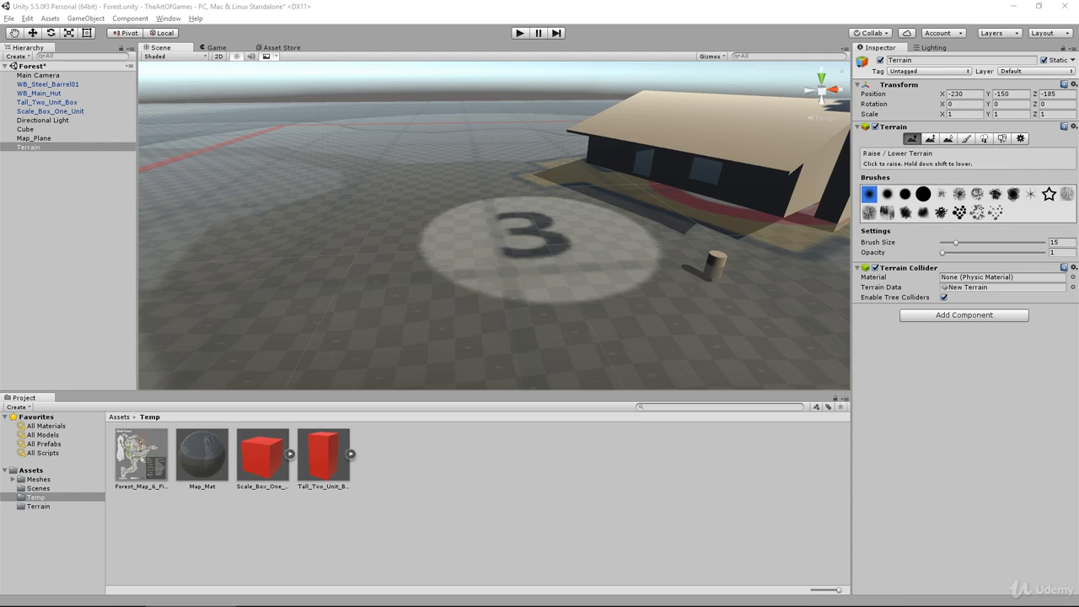
drag(1078, 56, 565, 55)
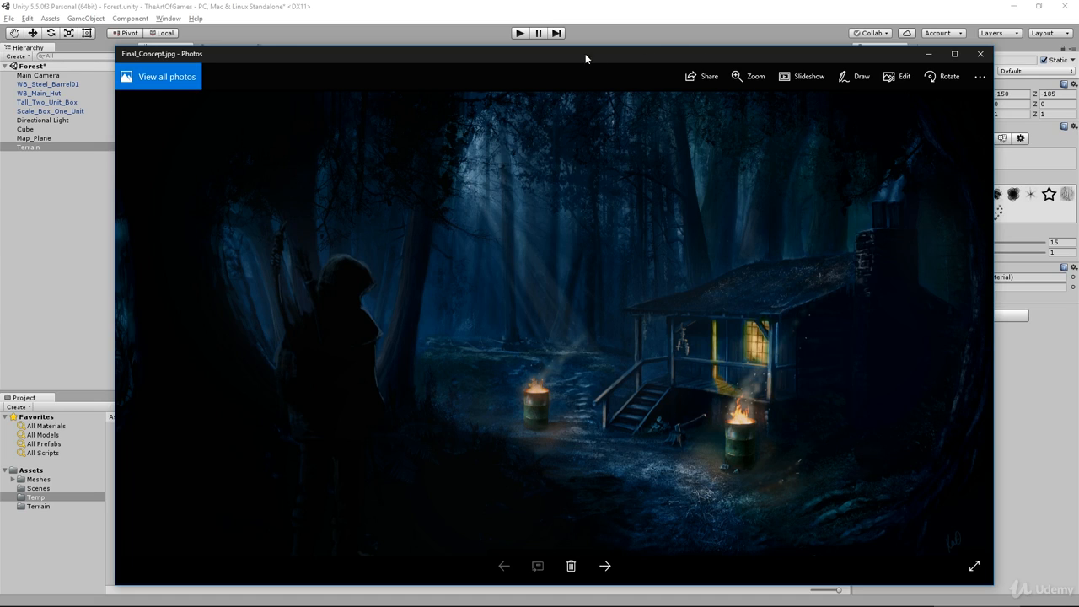
drag(500, 57, 1077, 87)
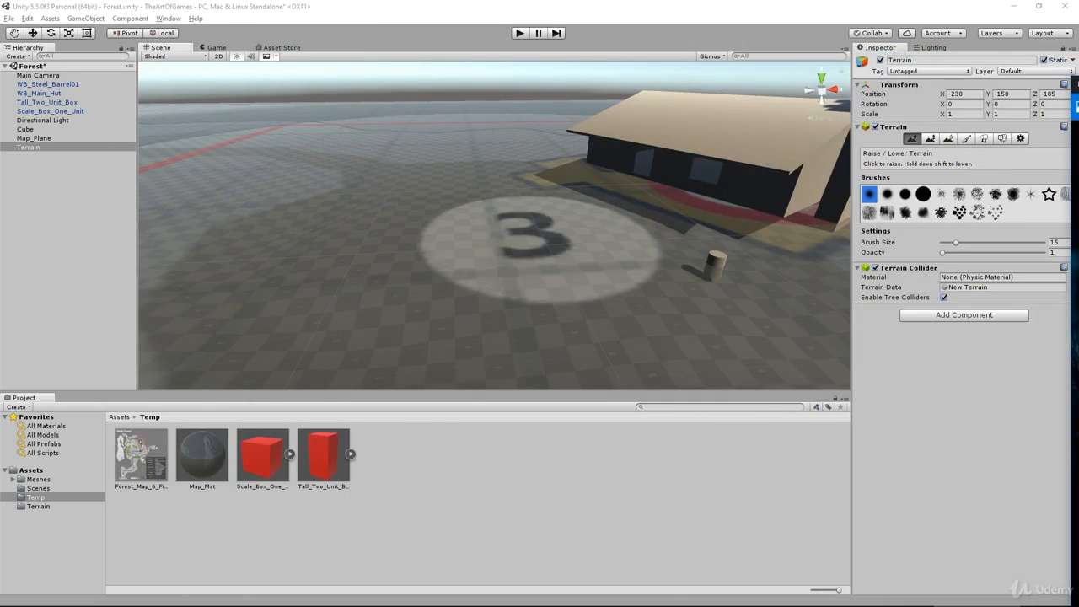
Raise a low ridge behind marker 3, extending away from the hut's front corner, with the size 15 brush at opacity 1
alt+drag(671, 159, 547, 194)
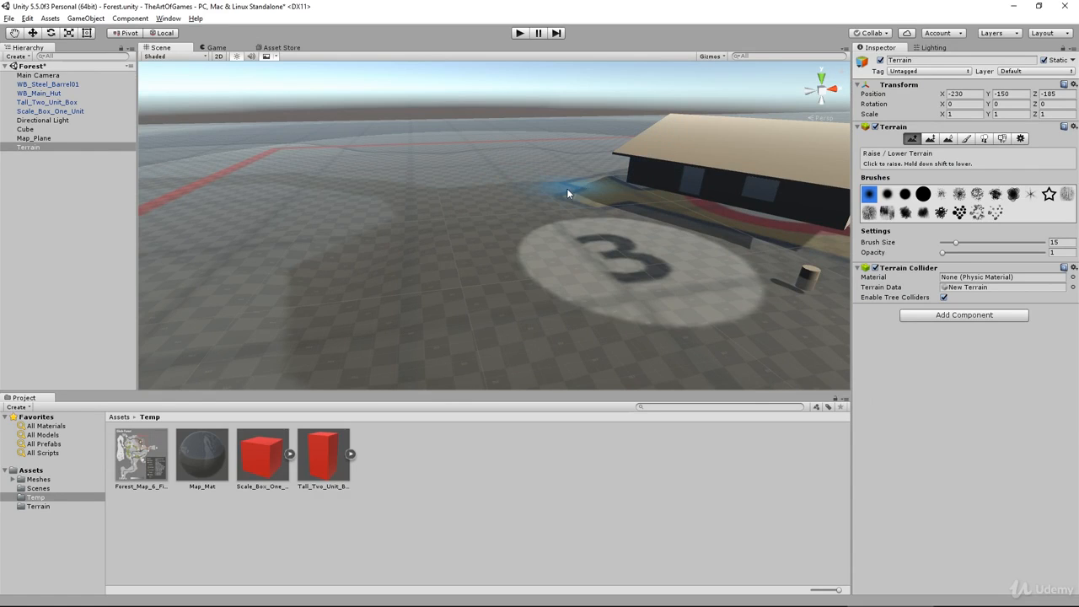
click(605, 193)
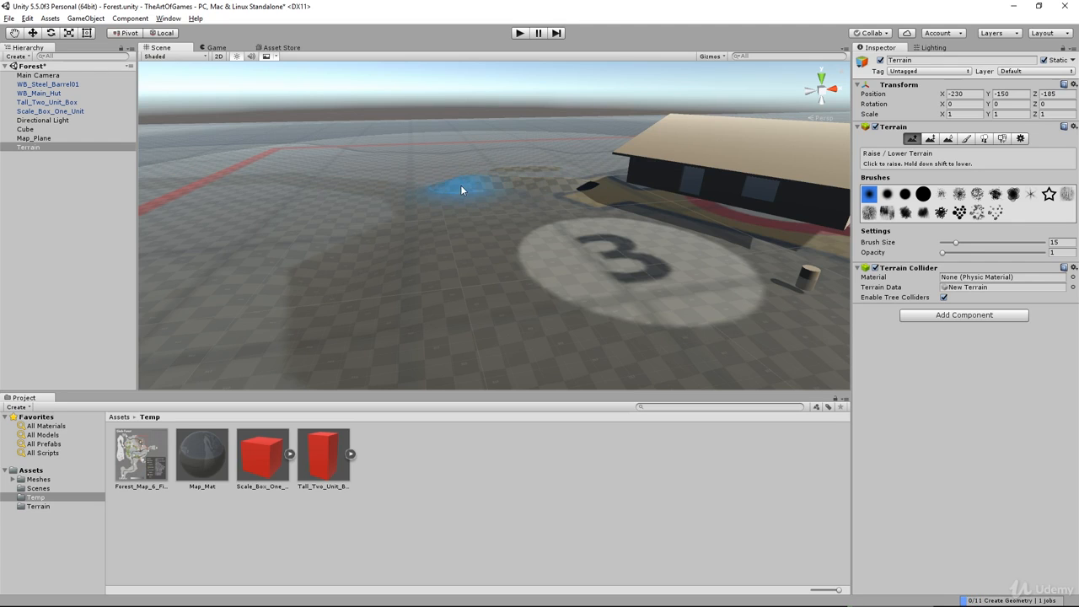
mouse_move(384, 207)
mouse_down()
mouse_move(360, 216)
mouse_move(617, 165)
mouse_up()
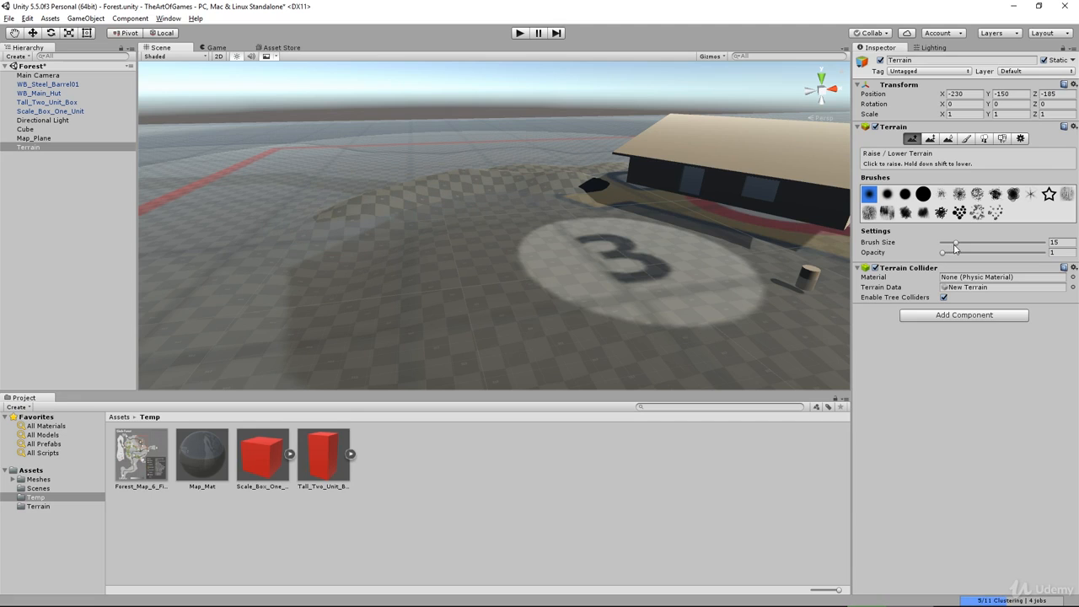
Set the brush size to 29 and raise a broad bank curving around marker 3 on the side facing away from the hut
drag(956, 243, 970, 242)
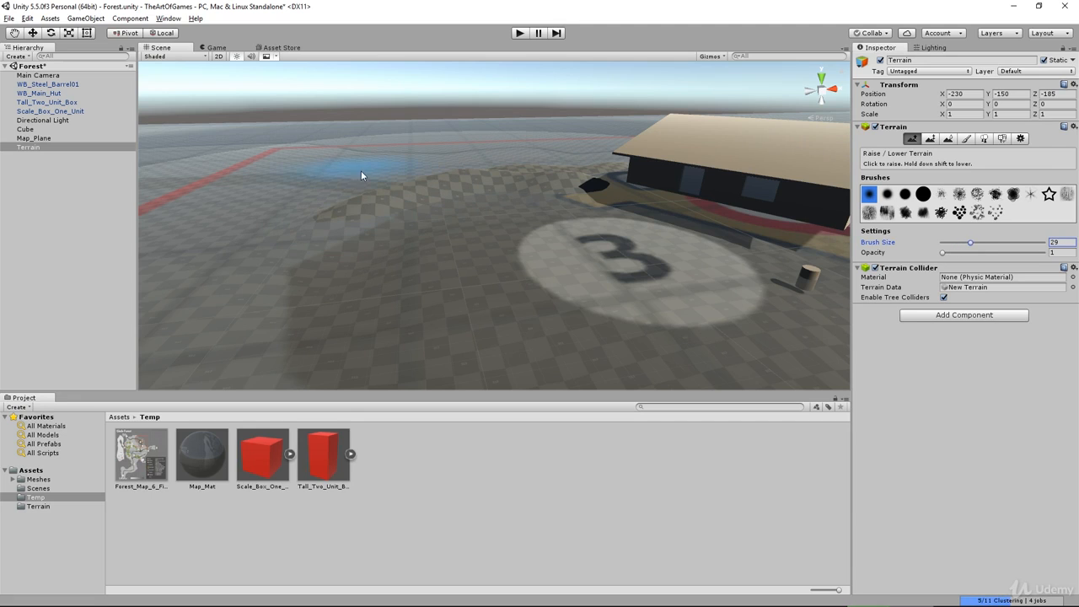
mouse_move(345, 192)
mouse_down()
mouse_move(445, 163)
mouse_move(401, 157)
mouse_move(322, 184)
mouse_move(452, 159)
mouse_move(426, 168)
mouse_up()
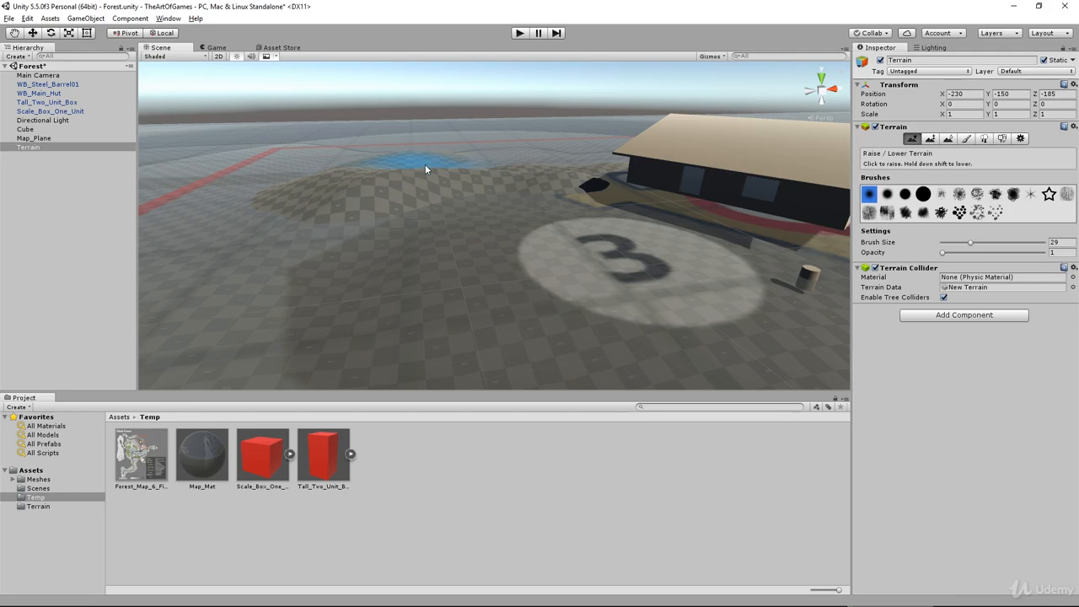
alt+drag(581, 264, 338, 196)
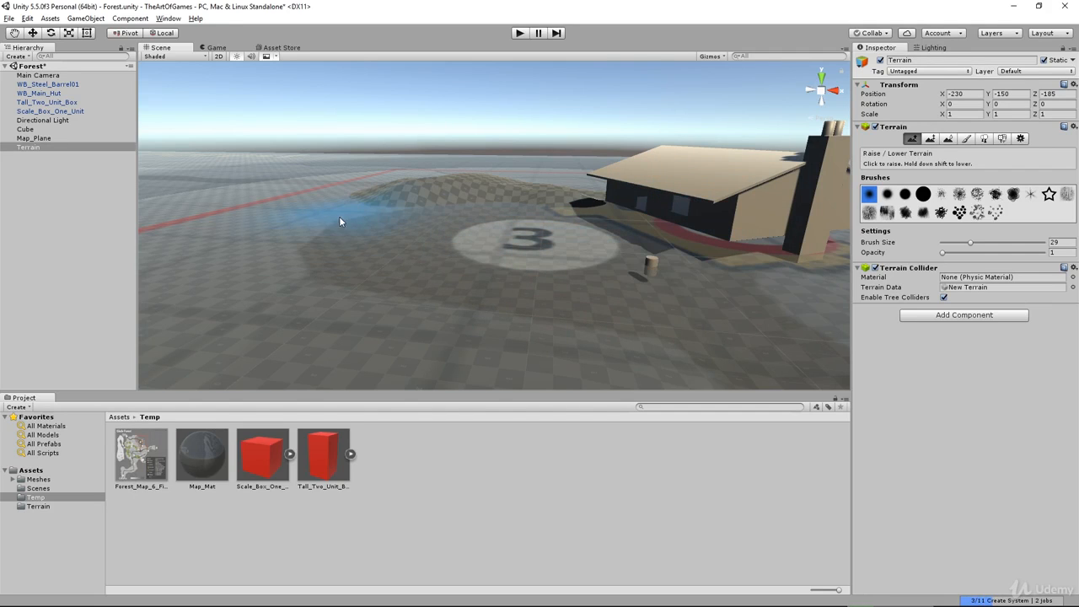
mouse_move(339, 220)
mouse_down()
mouse_move(289, 241)
mouse_move(325, 222)
mouse_move(284, 301)
mouse_up()
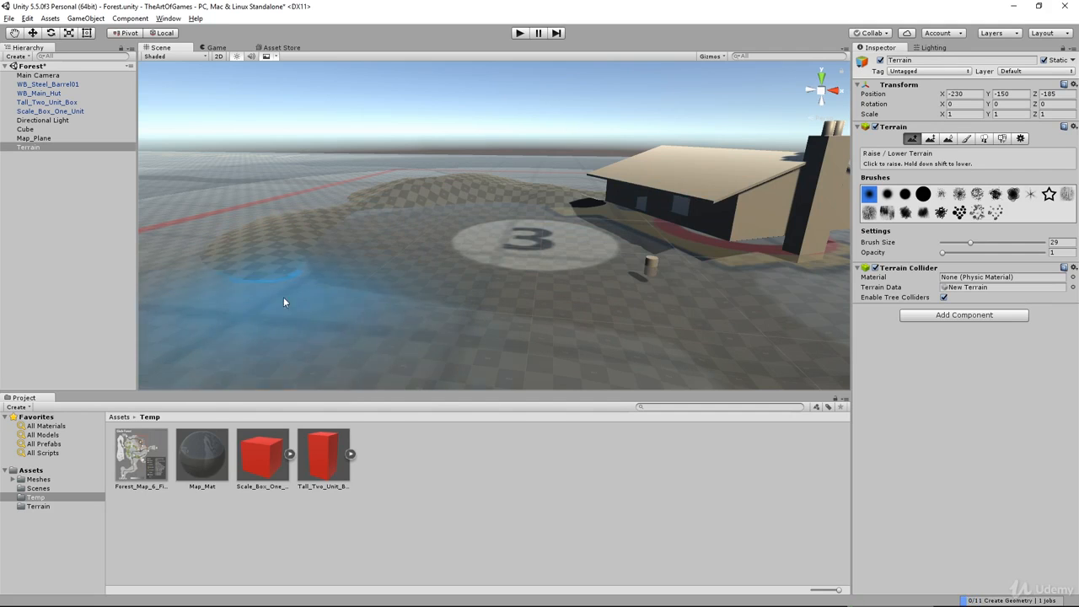
mouse_move(391, 366)
alt+mouse_down()
mouse_move(494, 330)
mouse_move(493, 306)
mouse_move(512, 330)
mouse_move(622, 321)
mouse_move(487, 293)
alt+mouse_up()
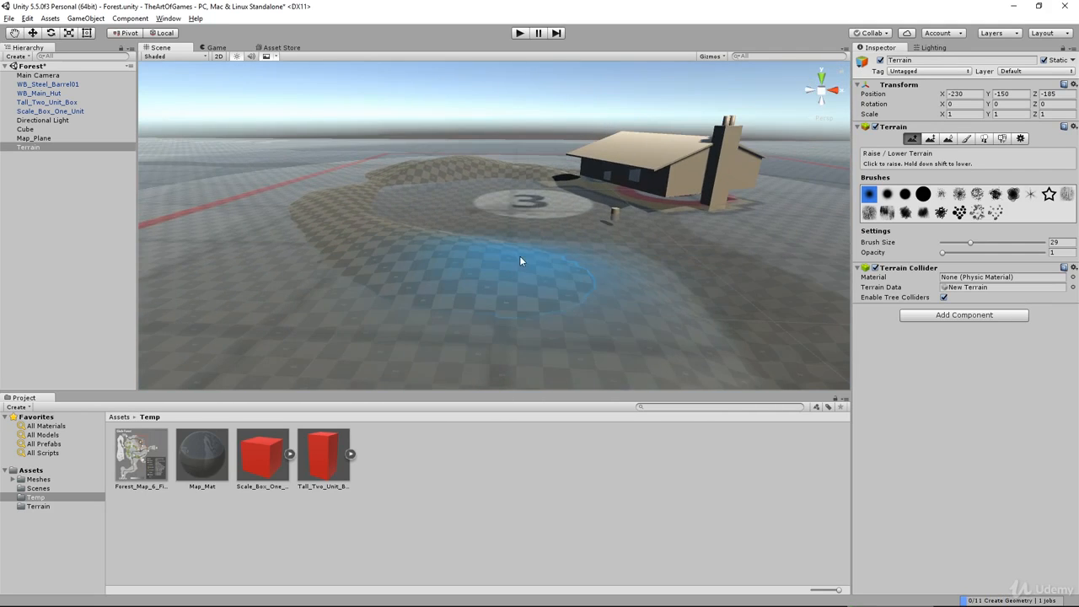
mouse_move(519, 257)
mouse_down()
mouse_move(627, 284)
mouse_move(632, 319)
mouse_move(509, 364)
mouse_move(412, 339)
mouse_move(284, 228)
mouse_up()
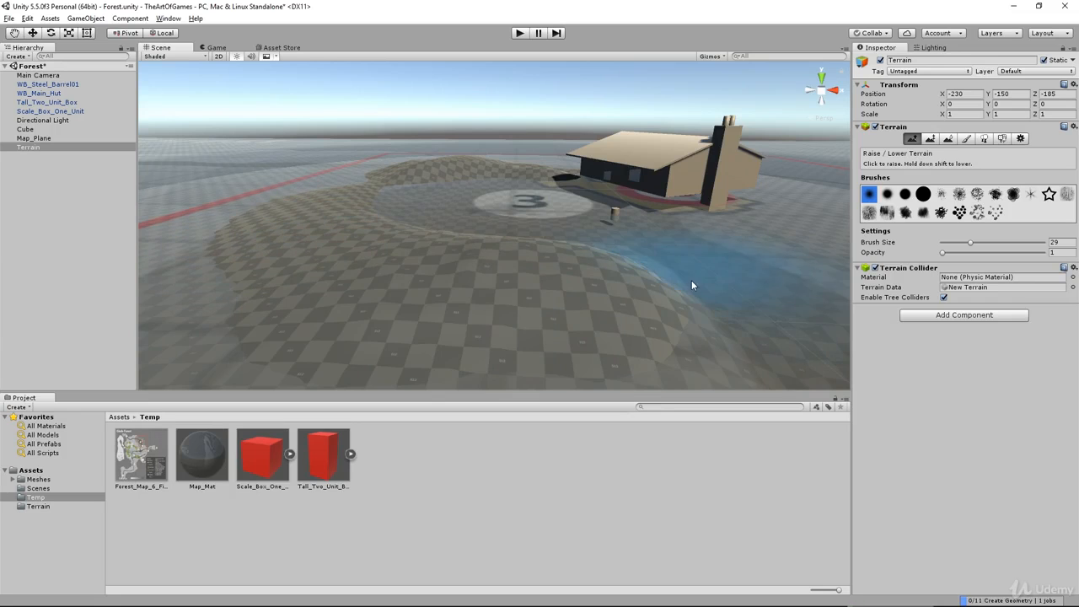
Deactivate the Map_Plane object to inspect the sculpted banks without the map overlay
alt+drag(691, 284, 489, 295)
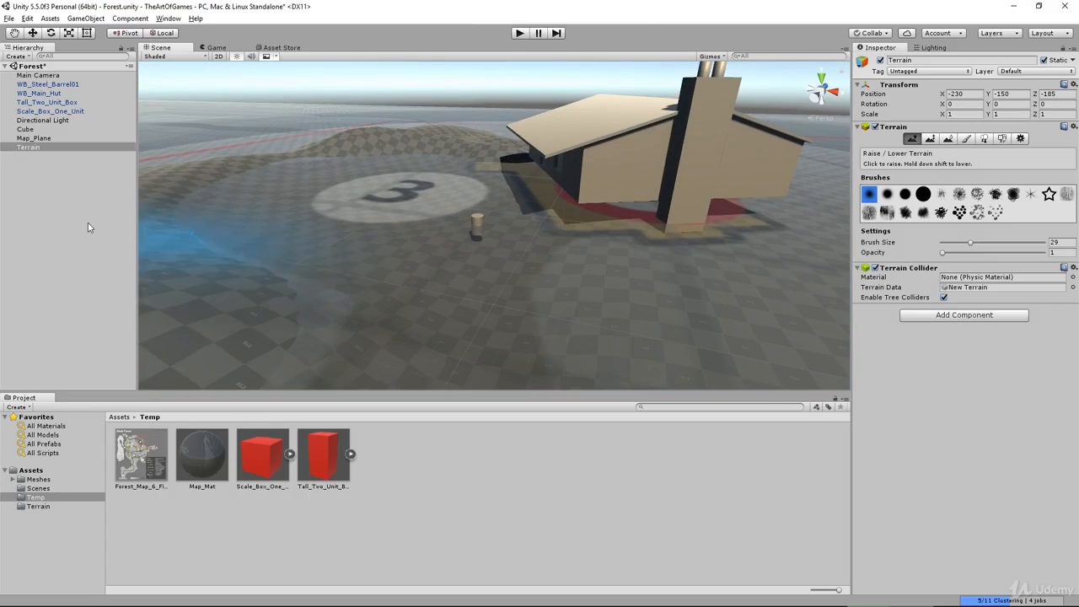
click(43, 140)
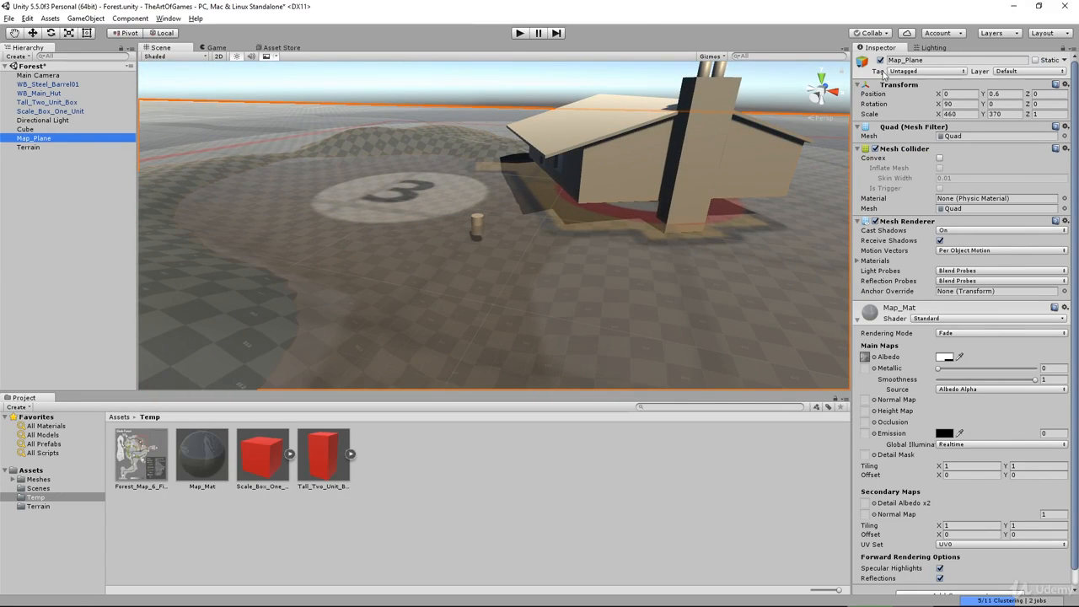
click(881, 60)
alt+drag(562, 307, 632, 323)
middle_drag(632, 323, 750, 322)
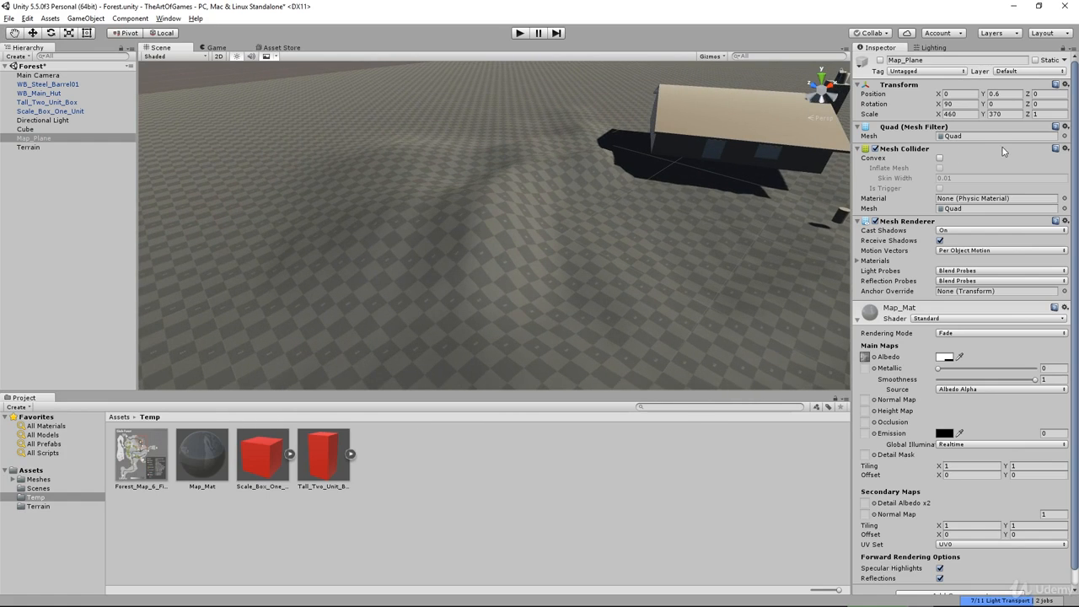
Switch the Terrain object to the Paint Height tool and sample the top of the bank as the target height, about 152.8
click(27, 148)
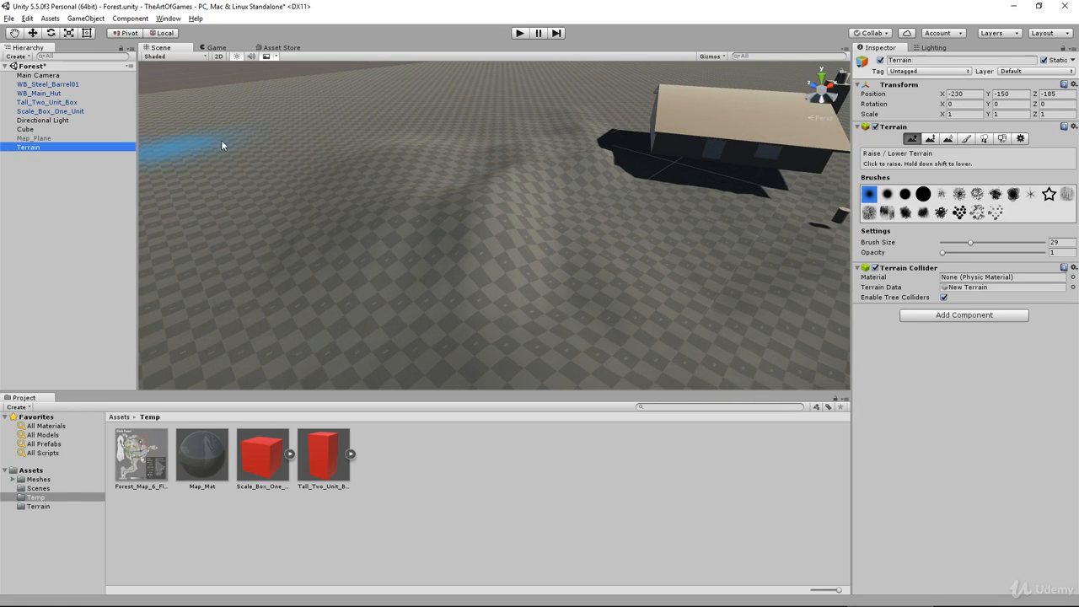
click(910, 140)
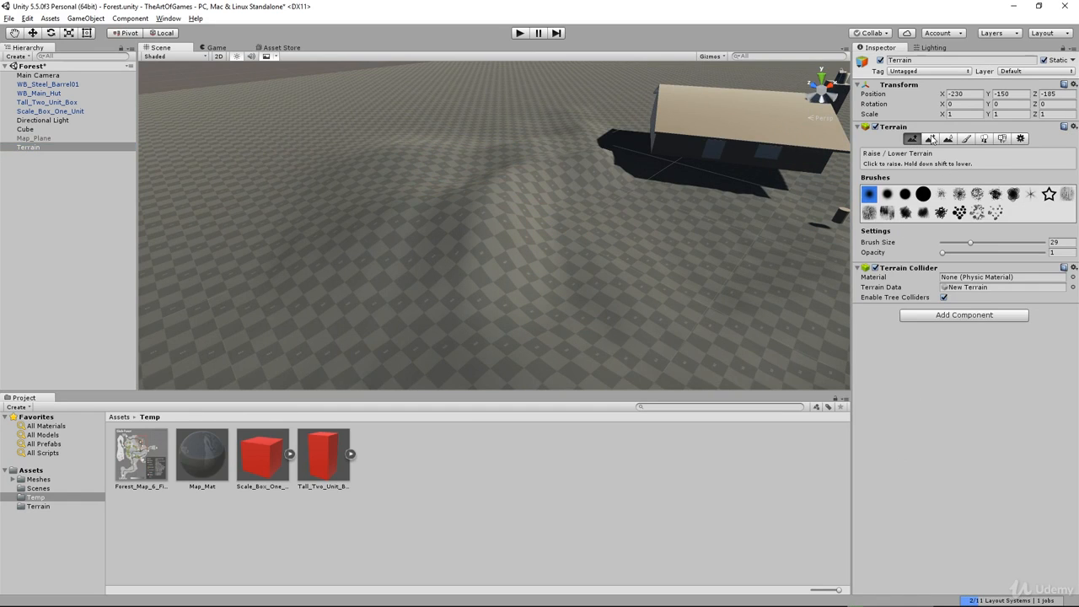
click(930, 139)
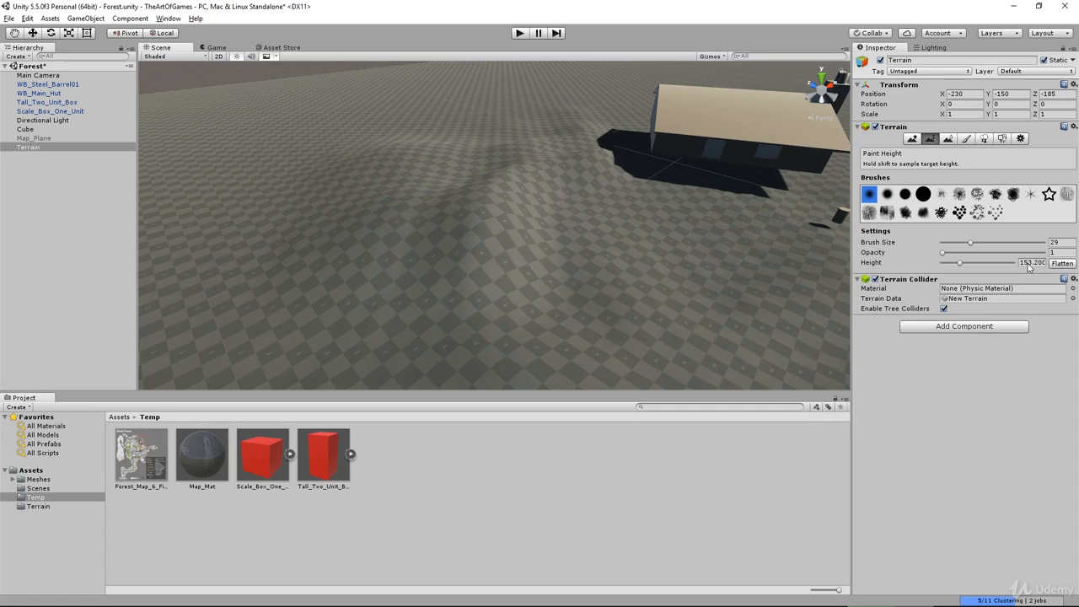
shift+click(715, 264)
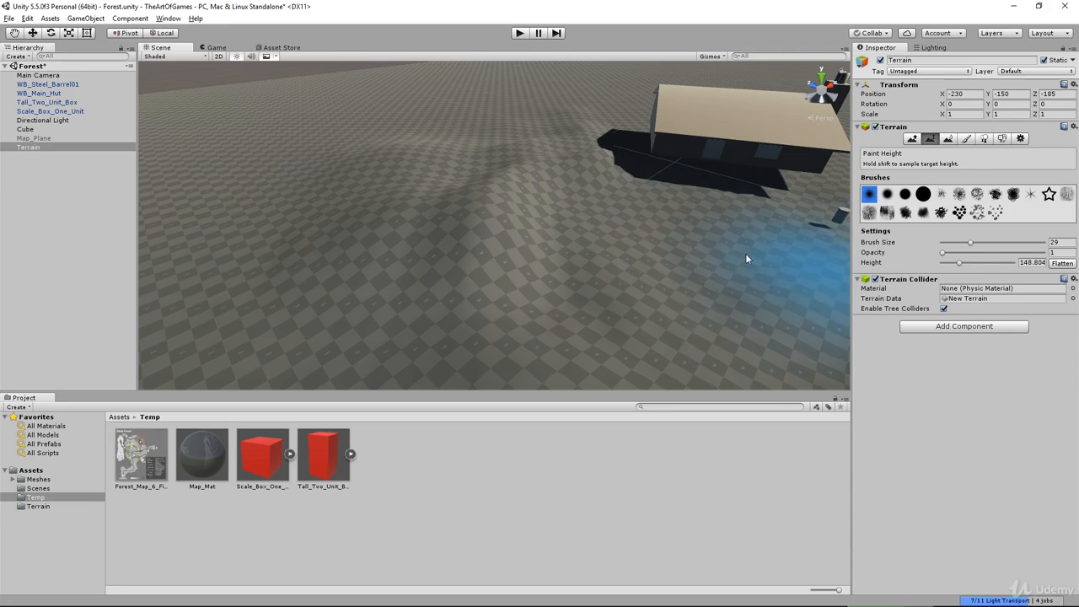
shift+click(495, 207)
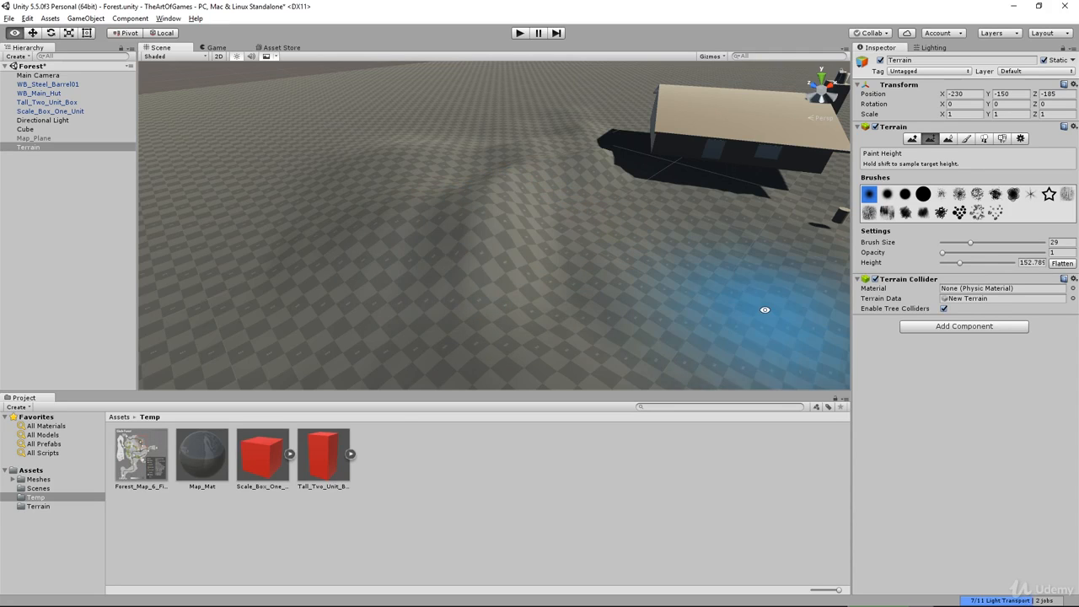
Paint the crest of the bank near the hut with the sampled height of about 152.8
alt+drag(763, 308, 693, 287)
mouse_move(604, 166)
mouse_down()
mouse_move(569, 148)
mouse_move(518, 164)
mouse_move(616, 128)
mouse_move(442, 155)
mouse_move(494, 148)
mouse_move(392, 182)
mouse_move(307, 239)
mouse_move(335, 219)
mouse_move(279, 202)
mouse_move(236, 219)
mouse_move(347, 149)
mouse_move(294, 207)
mouse_move(303, 180)
mouse_move(267, 176)
mouse_move(476, 132)
mouse_move(597, 137)
mouse_move(585, 140)
mouse_move(501, 141)
mouse_move(644, 128)
mouse_move(605, 144)
mouse_move(356, 176)
mouse_move(504, 136)
mouse_up()
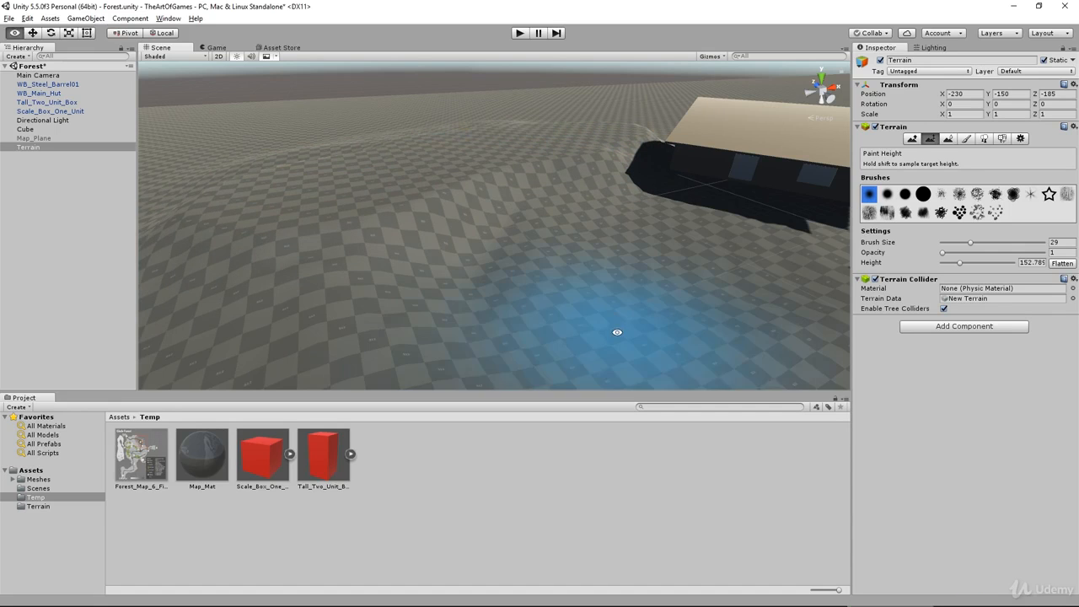
mouse_move(616, 332)
alt+mouse_down()
mouse_move(463, 335)
mouse_move(448, 319)
mouse_move(629, 274)
alt+mouse_up()
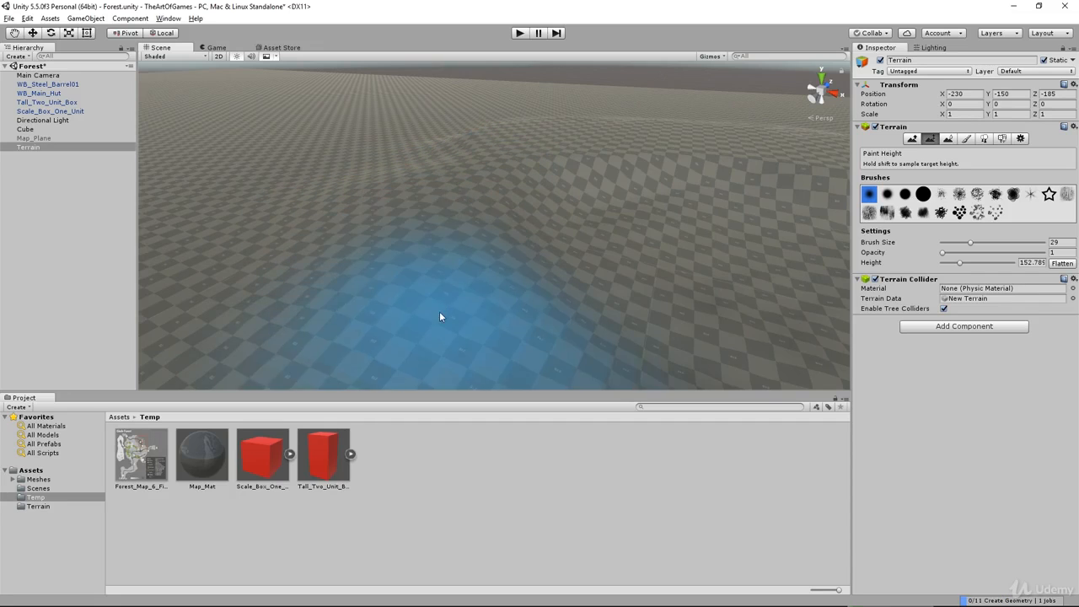
Sample the low ground inside the bank, about 149.5, and level the clearing in front of the hut with Paint Height
scroll(601, 283, down, 2)
scroll(602, 289, down, 2)
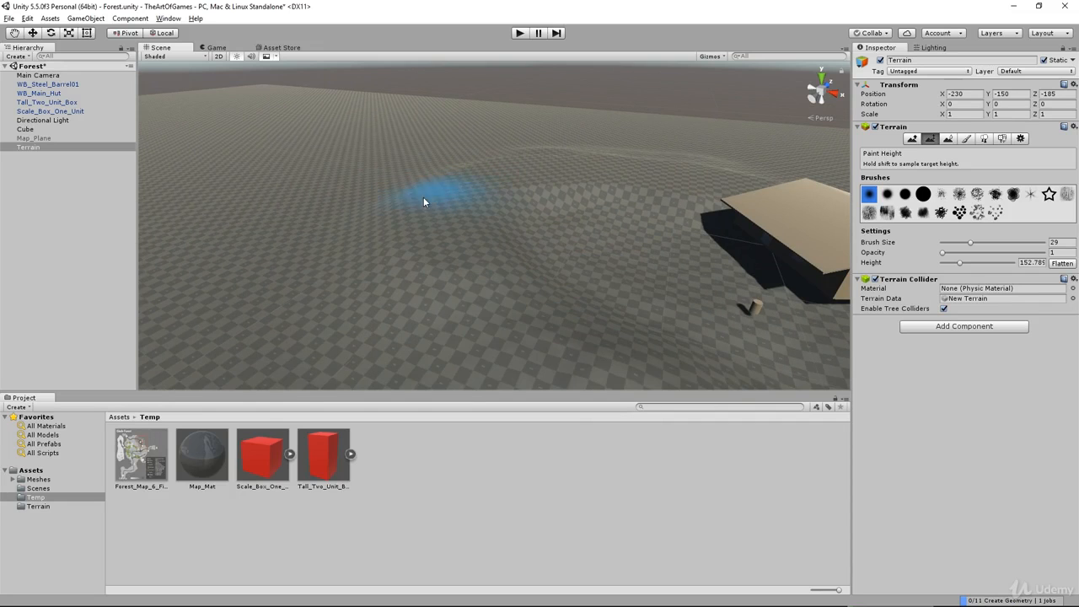
mouse_move(574, 333)
middle_down()
mouse_move(625, 206)
mouse_move(611, 184)
middle_up()
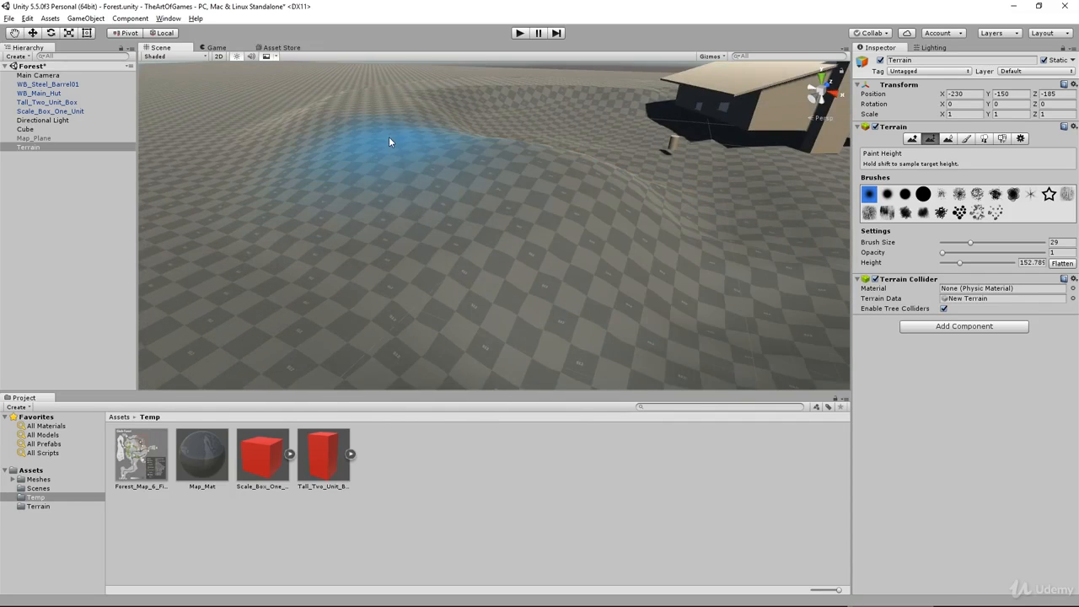
mouse_move(189, 253)
middle_down()
mouse_move(472, 303)
mouse_move(521, 261)
mouse_move(516, 252)
middle_up()
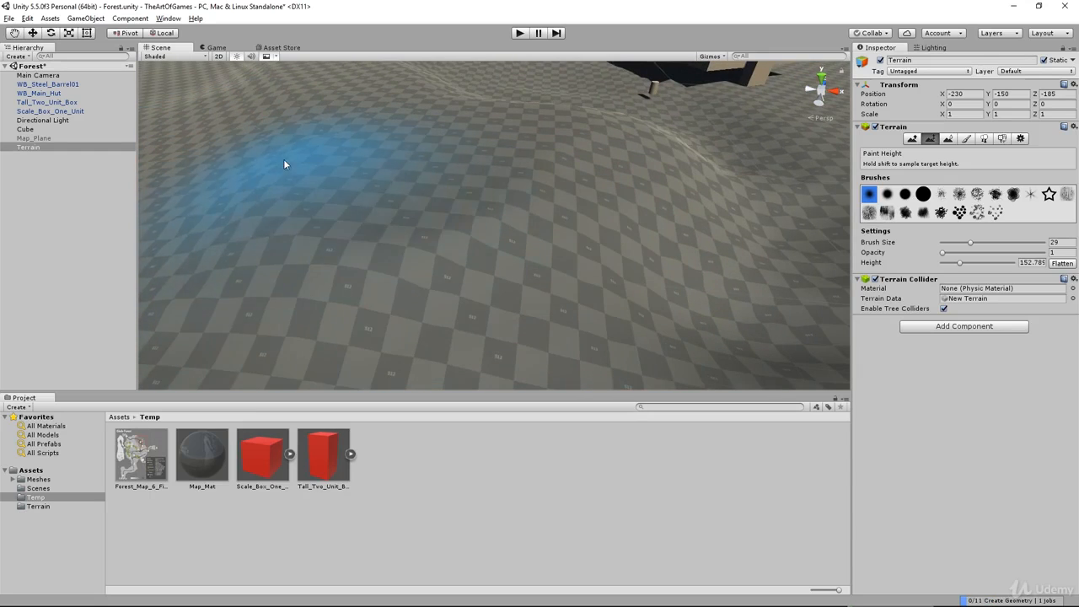
mouse_move(371, 224)
alt+mouse_down()
mouse_move(649, 215)
mouse_move(589, 241)
mouse_move(558, 306)
mouse_move(551, 284)
mouse_move(565, 224)
mouse_move(606, 263)
alt+mouse_up()
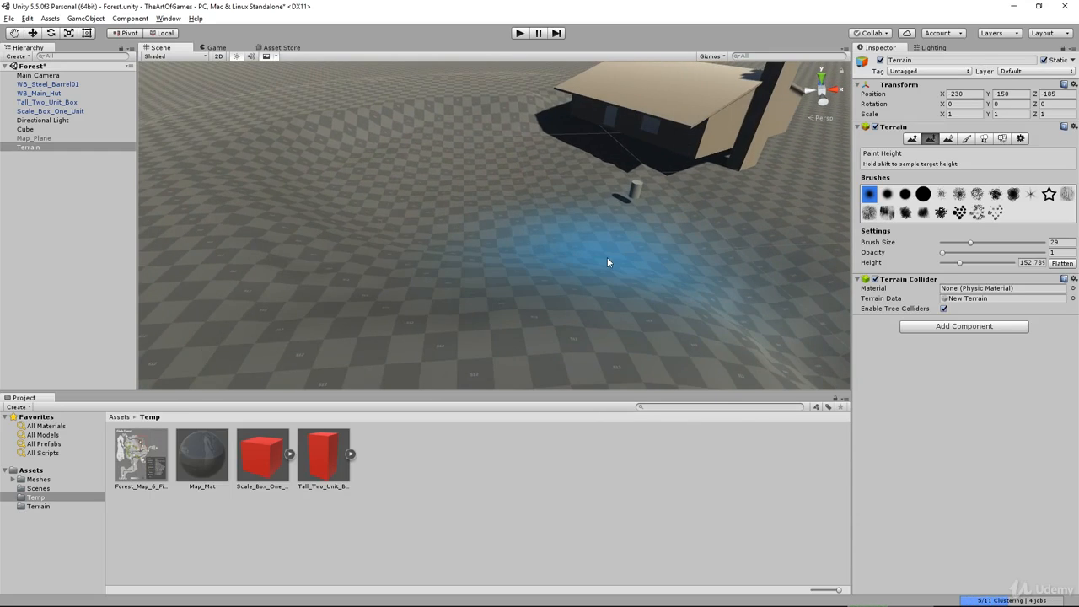
middle_drag(593, 258, 570, 231)
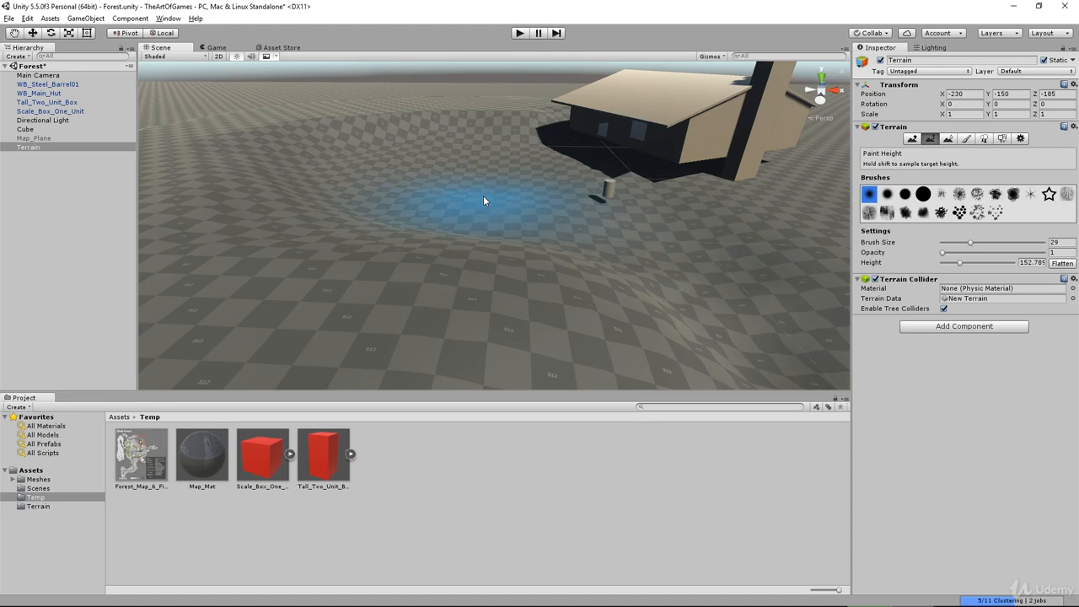
shift+click(506, 218)
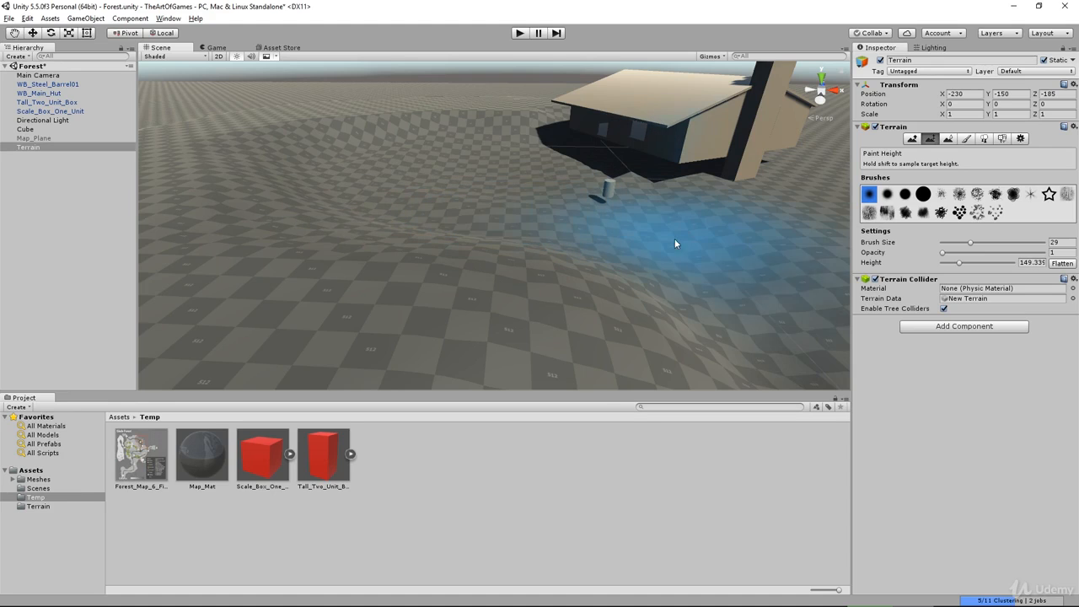
mouse_move(560, 260)
alt+mouse_down()
mouse_move(584, 270)
mouse_move(689, 244)
alt+mouse_up()
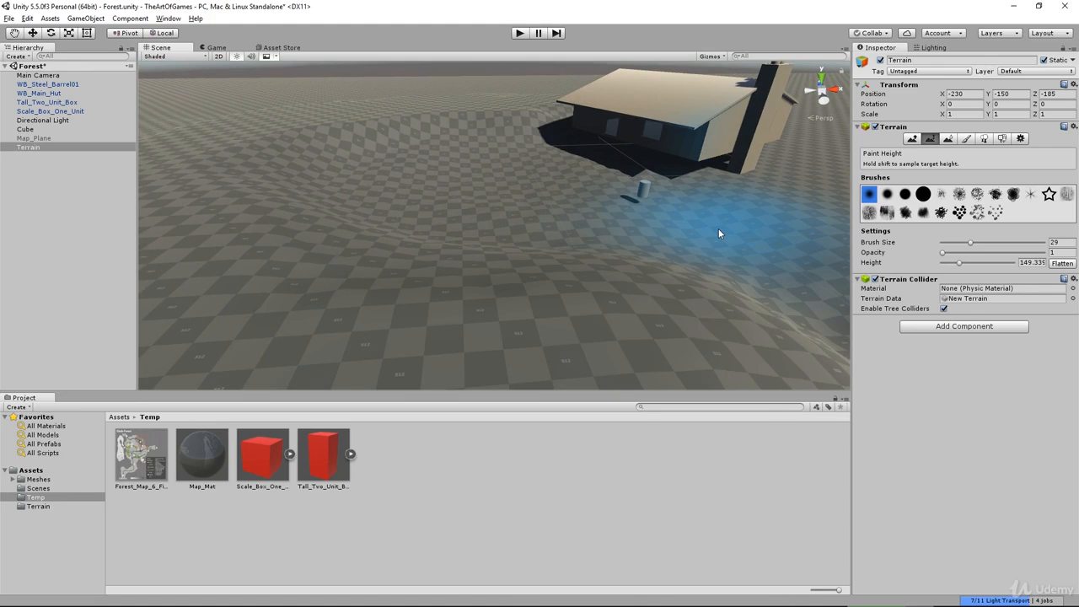
shift+click(456, 220)
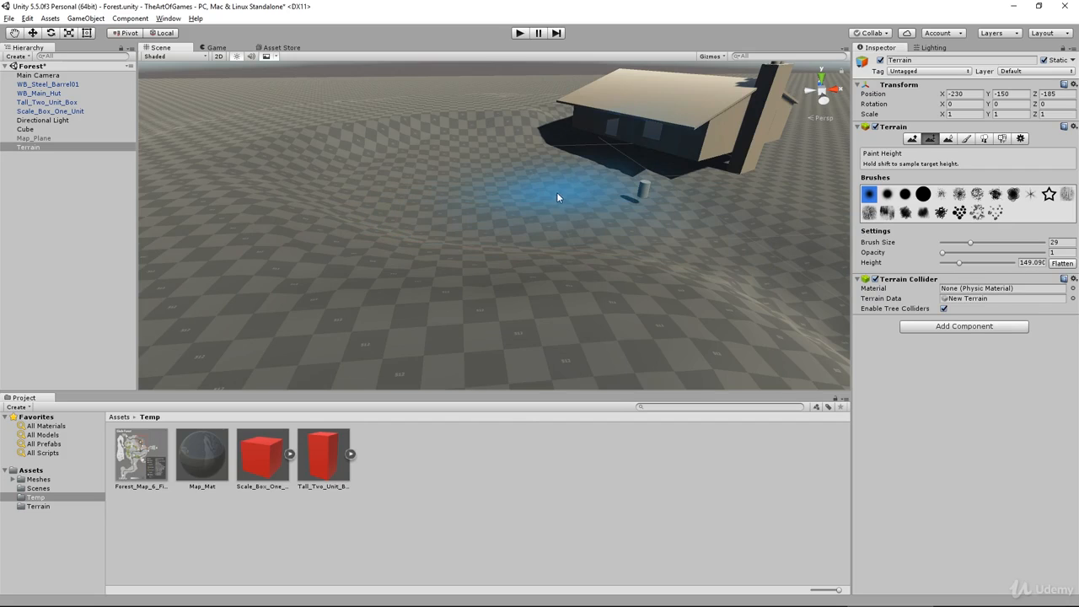
shift+click(496, 229)
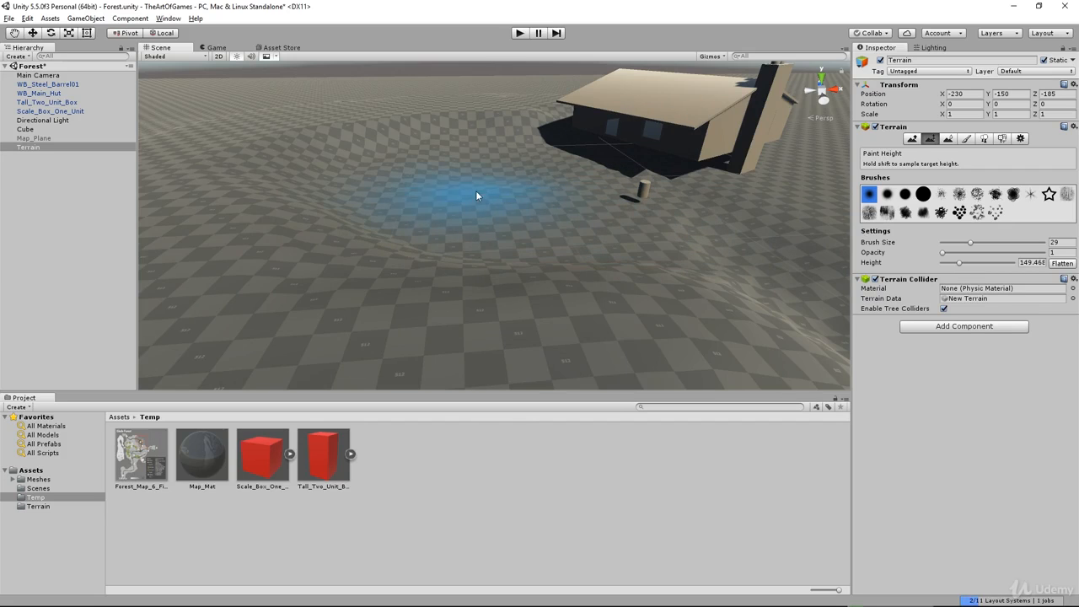
Resample the low ground at about 149.5 and level the path floor beside the bank with Paint Height
alt+drag(645, 231, 564, 227)
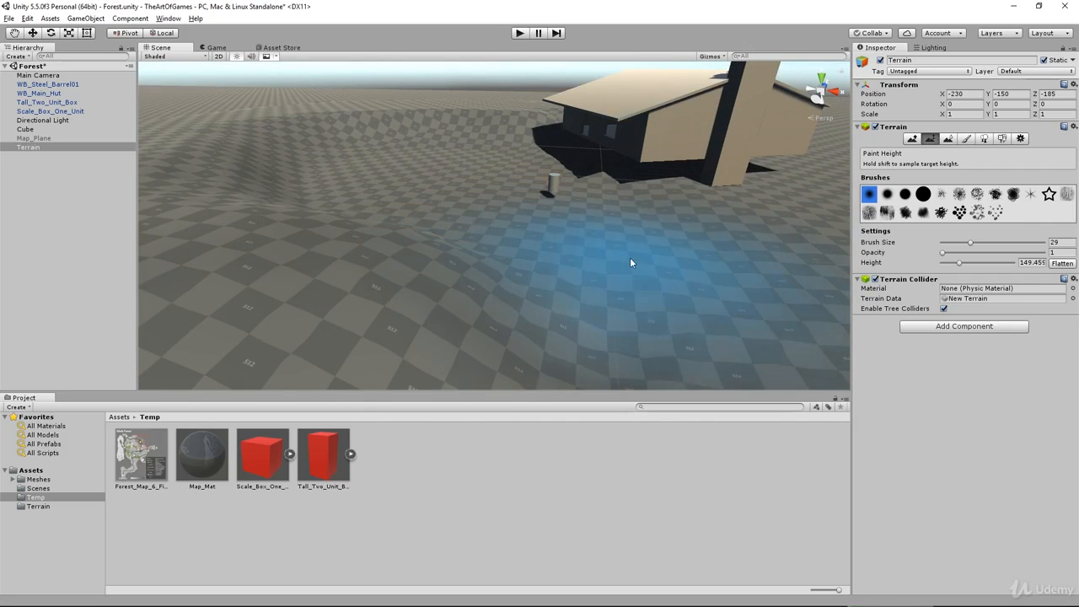
middle_drag(786, 282, 739, 262)
scroll(742, 263, down, 4)
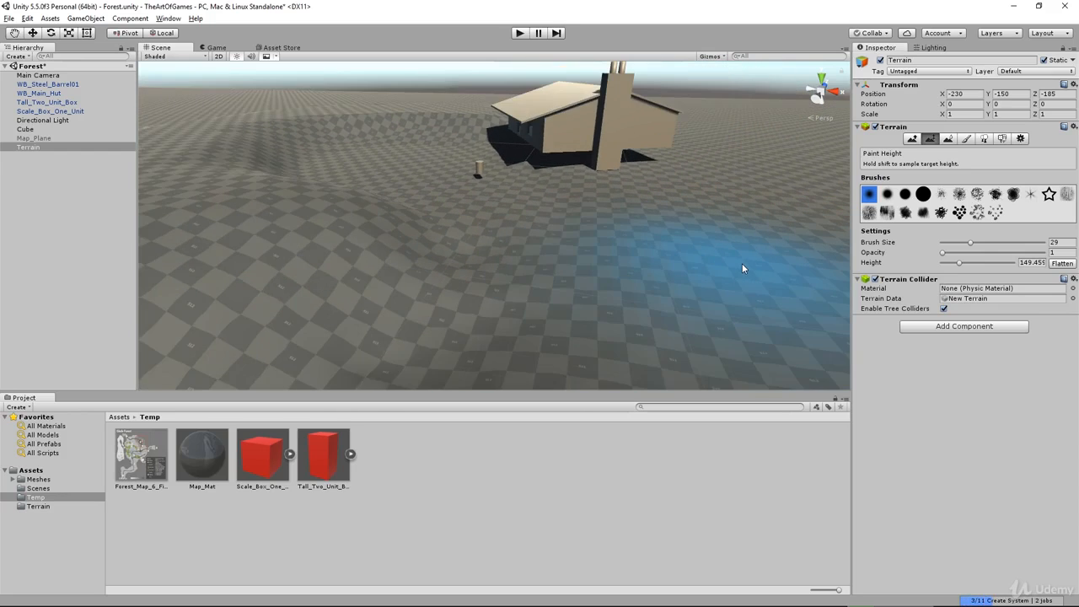
alt+drag(592, 309, 658, 292)
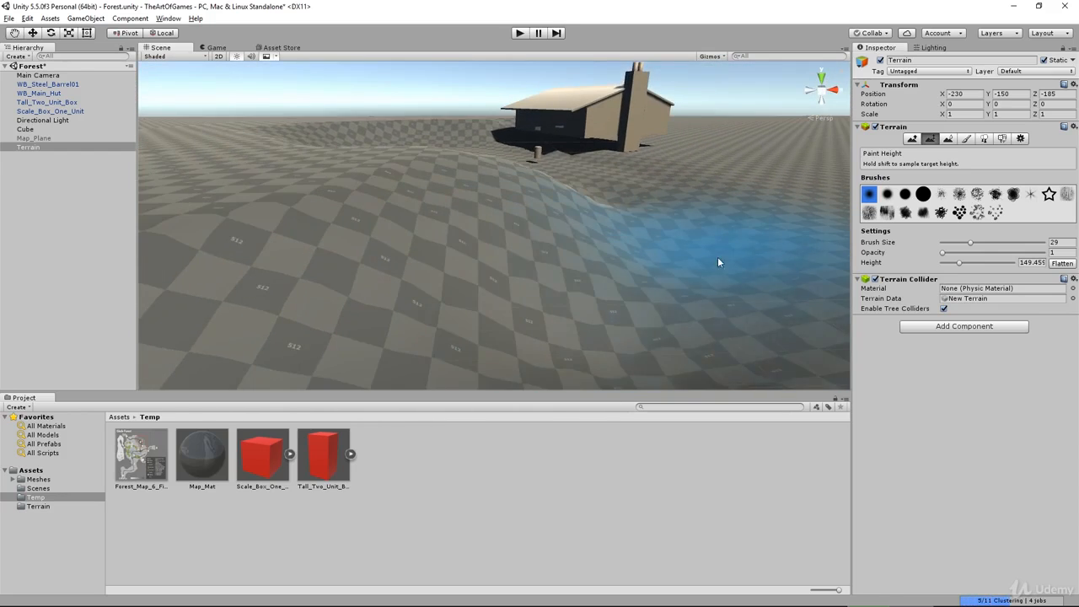
scroll(720, 279, down, 4)
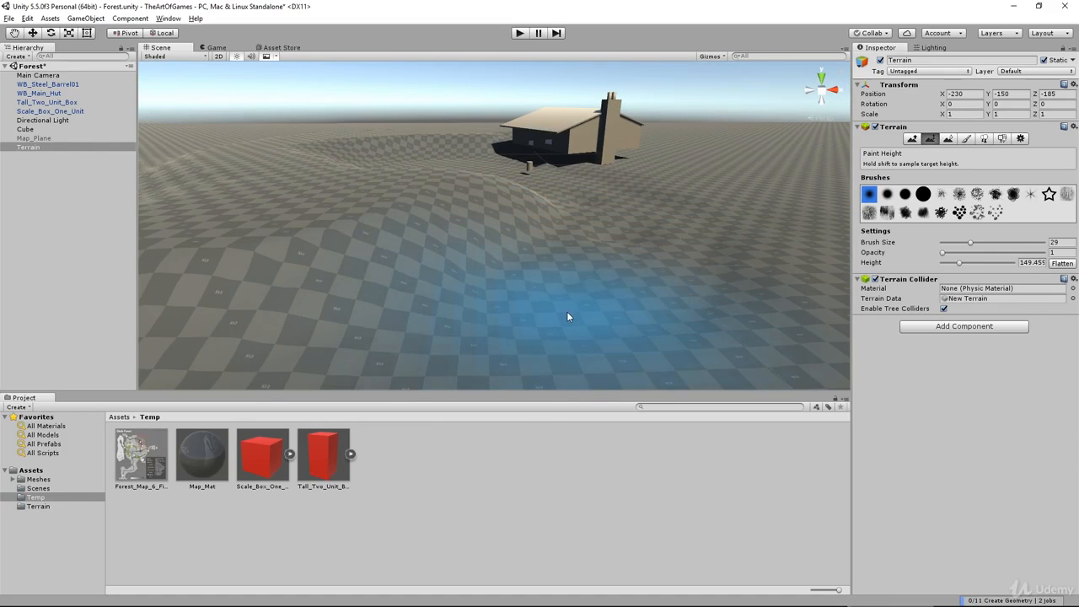
Sample the bank top as the target height, about 152.8, and paint the crest of the bank on the hut's chimney side
scroll(525, 337, down, 1)
scroll(525, 337, down, 1)
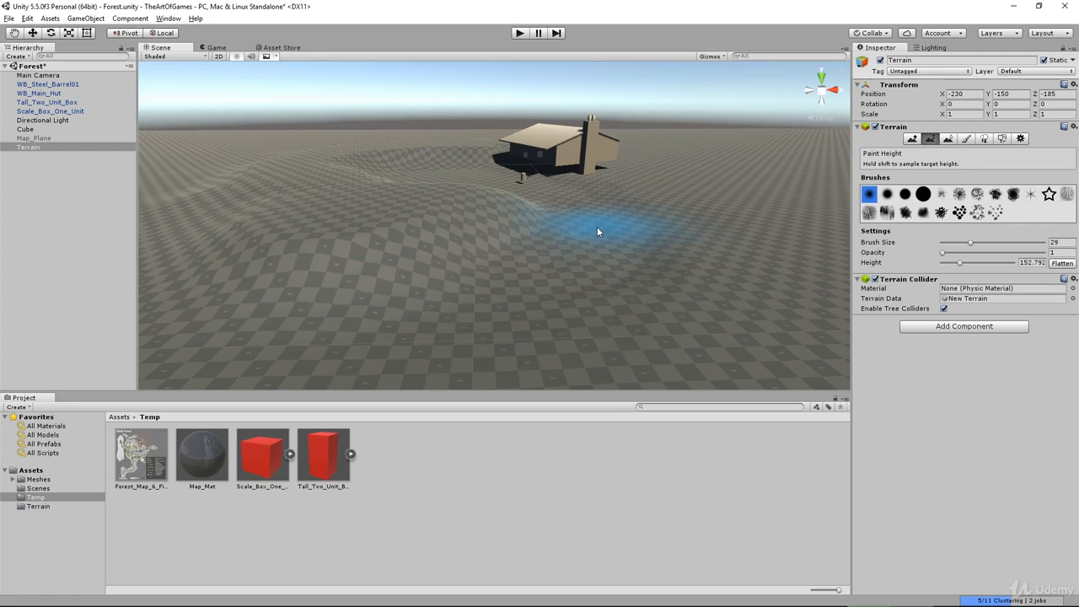
key(Up)
key(Right)
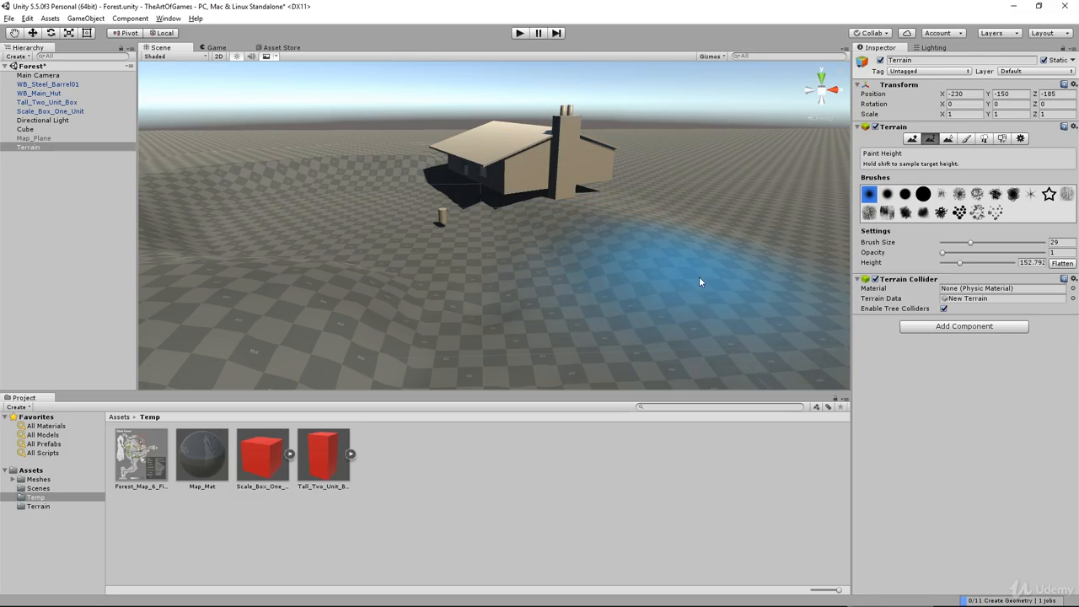
middle_drag(783, 331, 772, 290)
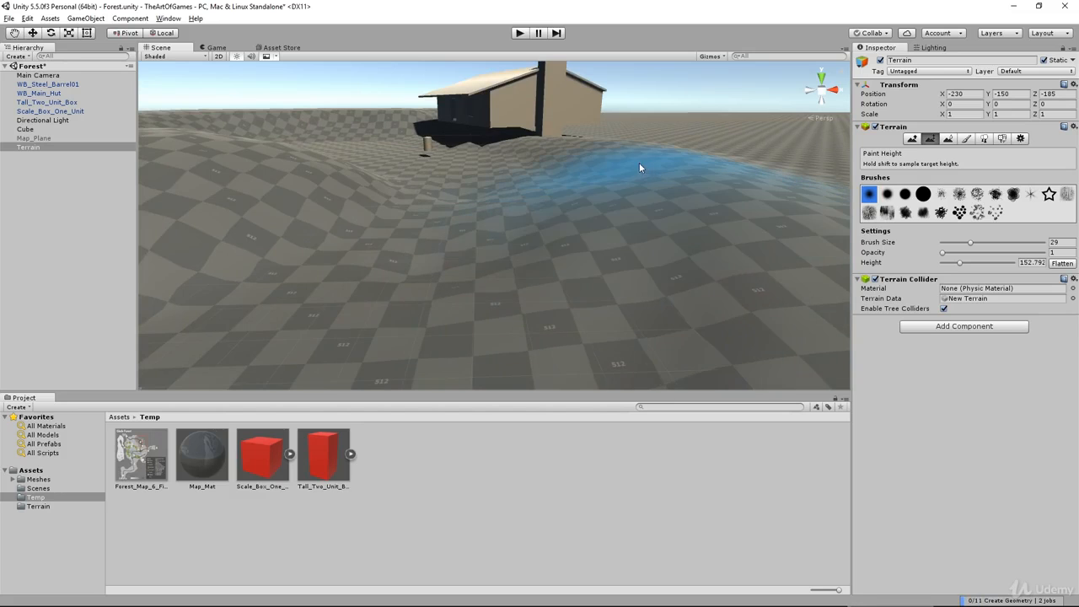
alt+drag(641, 166, 674, 200)
drag(672, 138, 592, 137)
Check the ground around the hut in the Final_Concept.jpg reference image in Photos, and return to the Unity scene
drag(1078, 78, 343, 41)
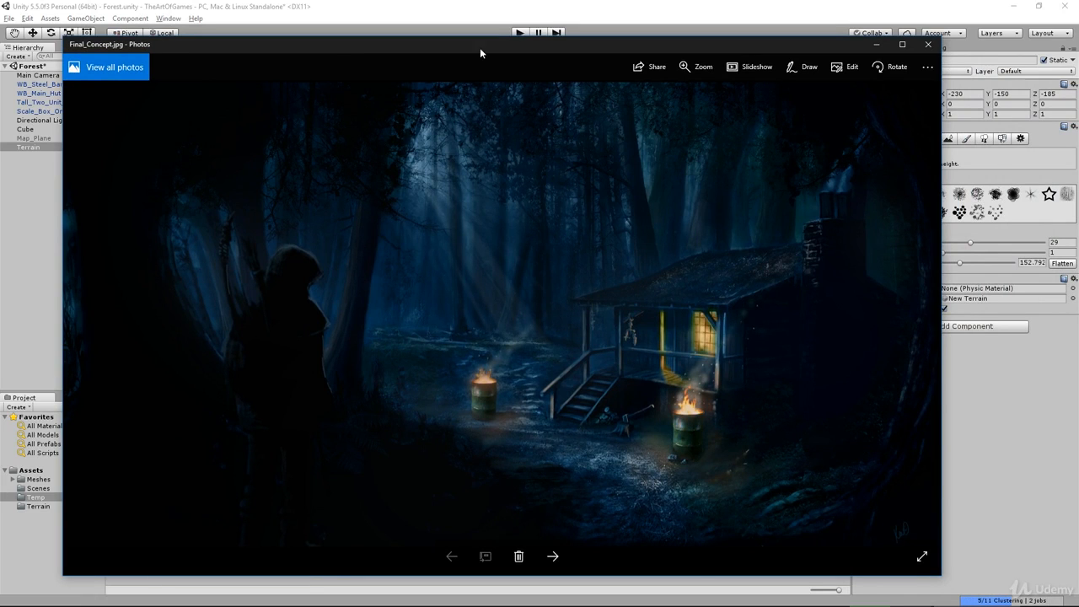
drag(475, 42, 1078, 144)
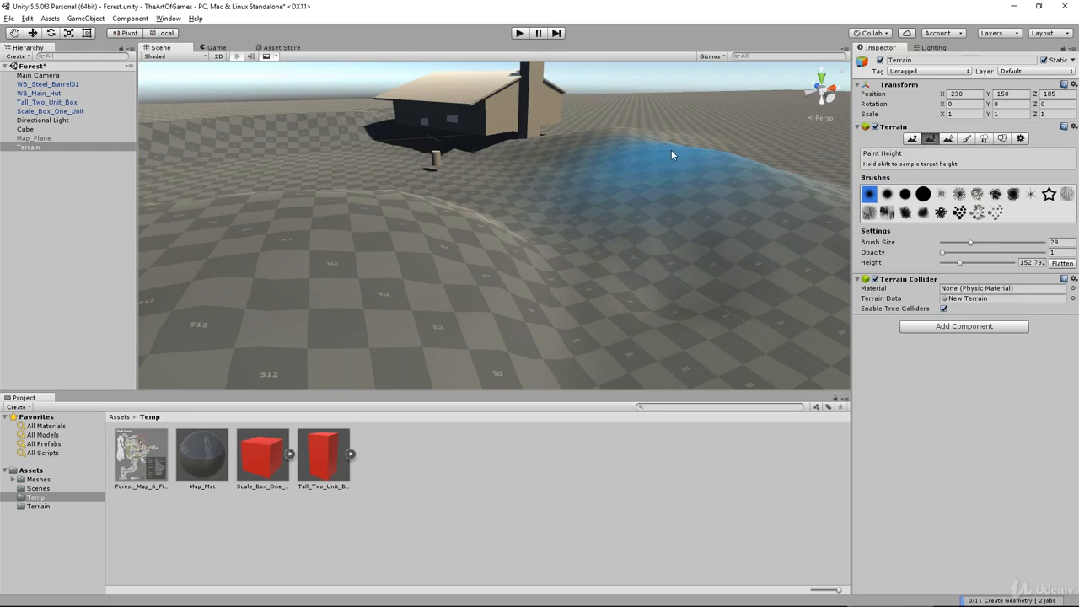
middle_drag(671, 151, 620, 246)
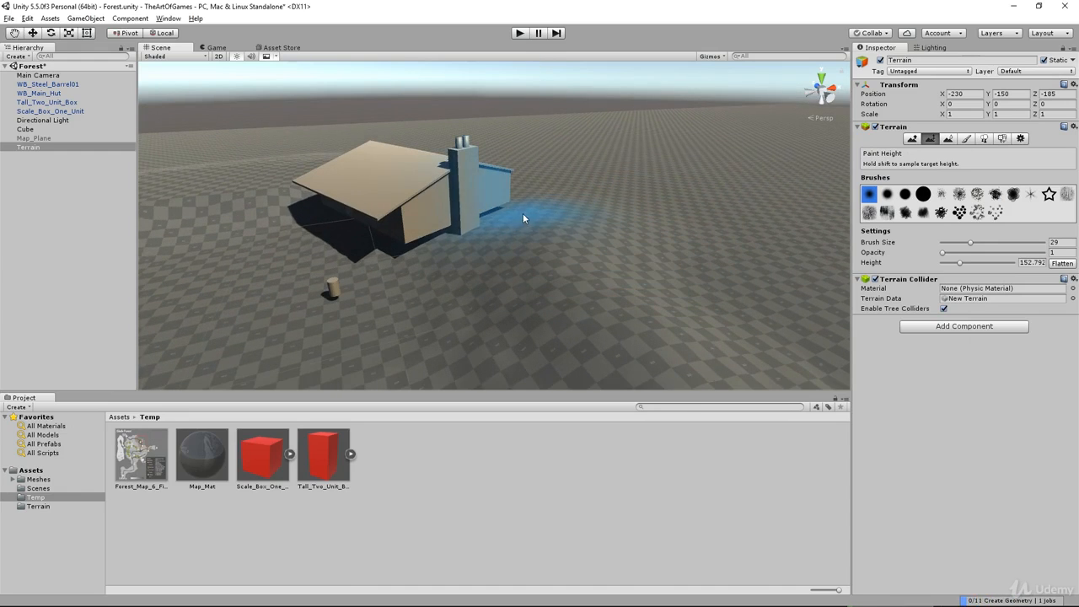
mouse_move(523, 214)
mouse_down()
mouse_move(523, 198)
mouse_move(509, 217)
mouse_move(523, 211)
mouse_up()
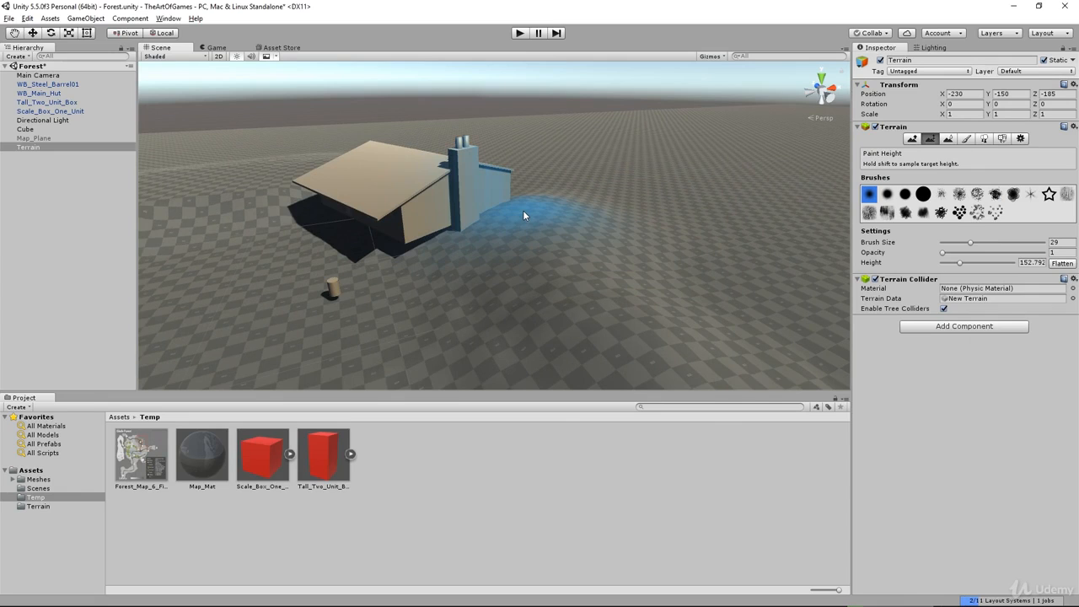
key(ctrl+z)
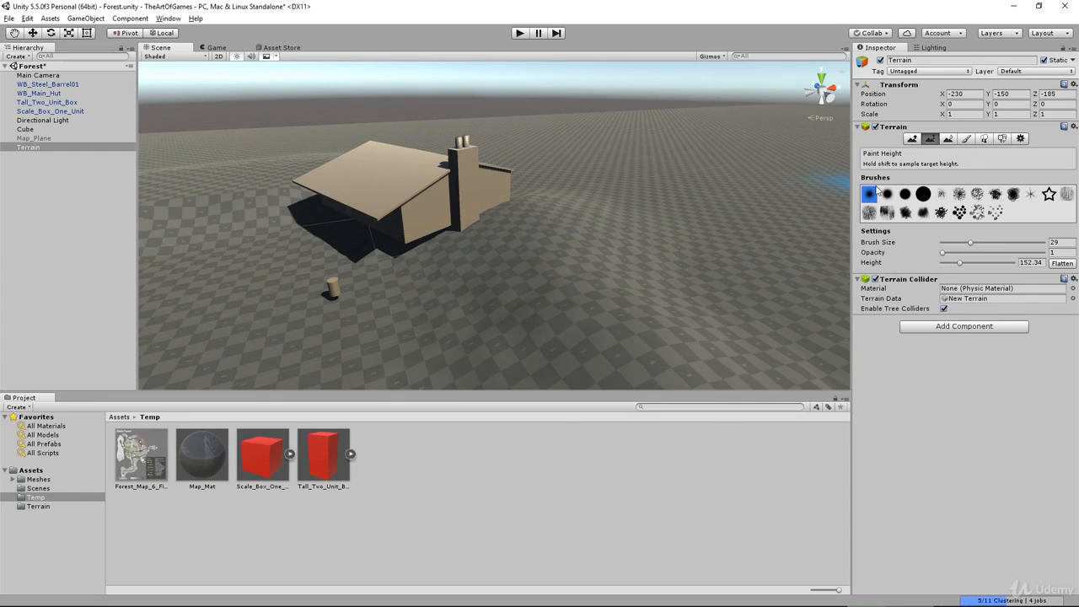
Switch to Raise / Lower Terrain with brush size 18 and shape the ground against the base of the hut's chimney
click(911, 139)
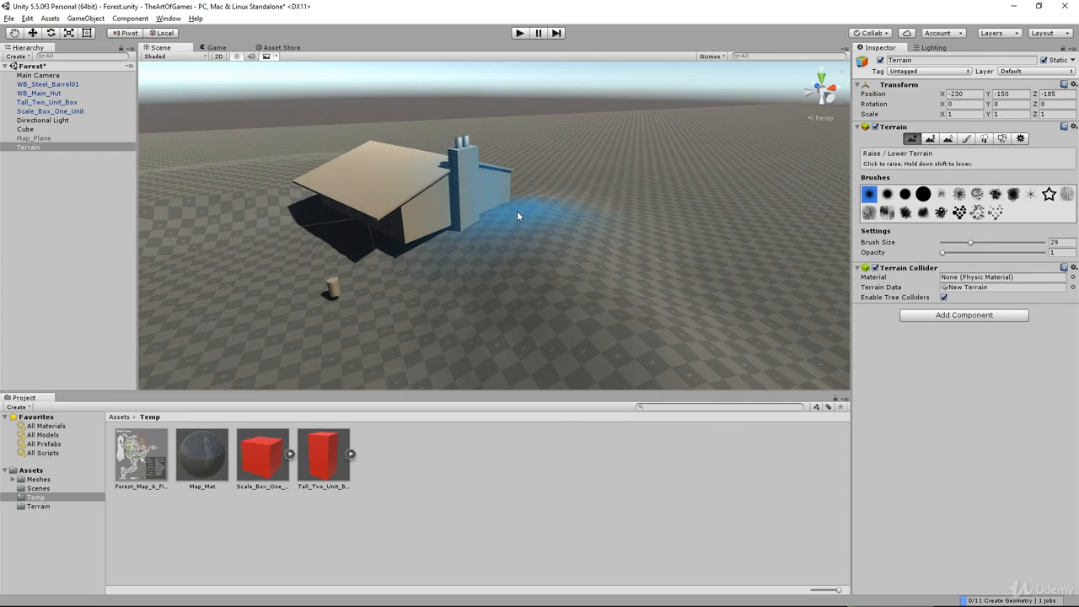
key(alt)
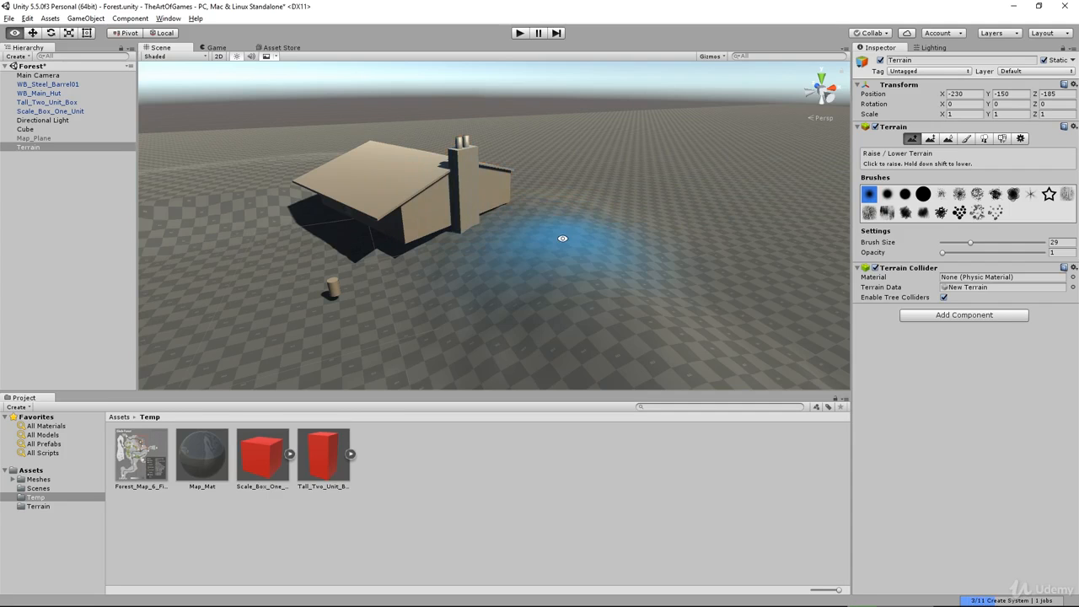
mouse_move(562, 239)
alt+mouse_down()
mouse_move(571, 197)
mouse_move(528, 206)
mouse_move(553, 223)
alt+mouse_up()
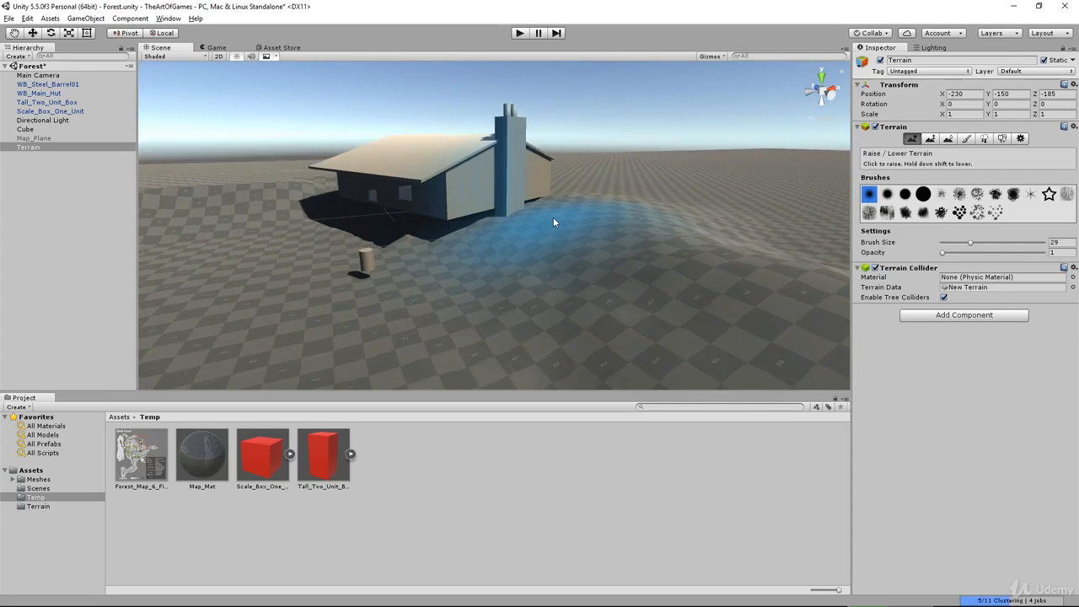
scroll(554, 223, up, 4)
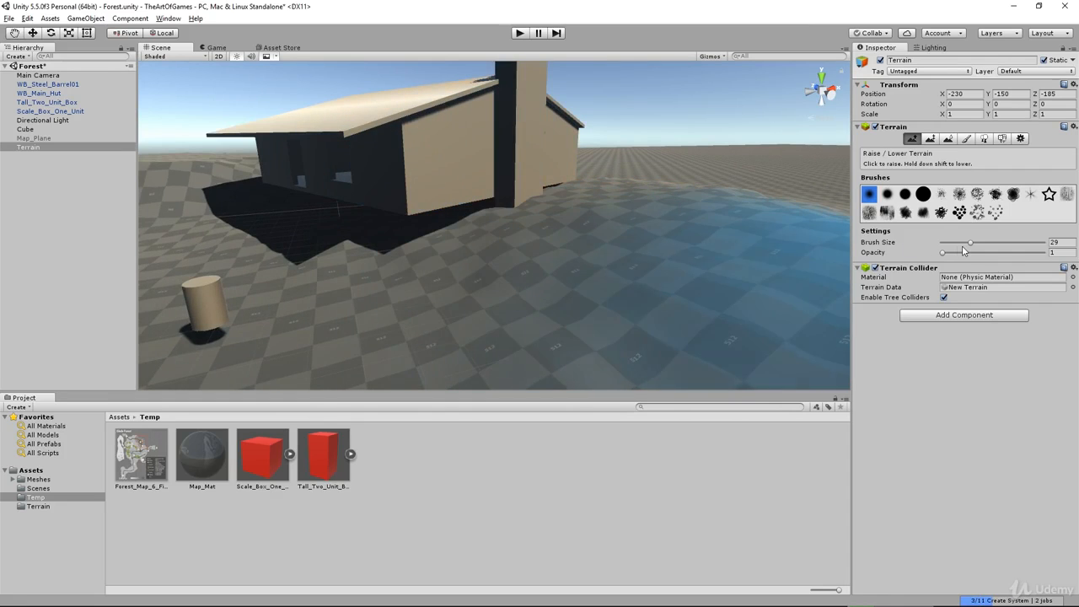
drag(970, 242, 958, 243)
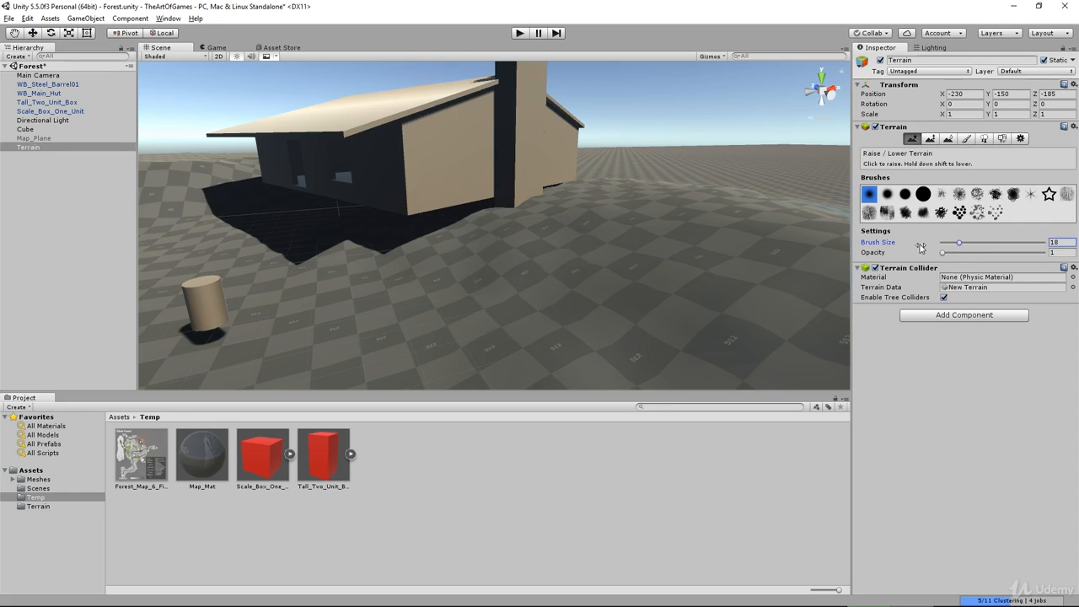
click(565, 192)
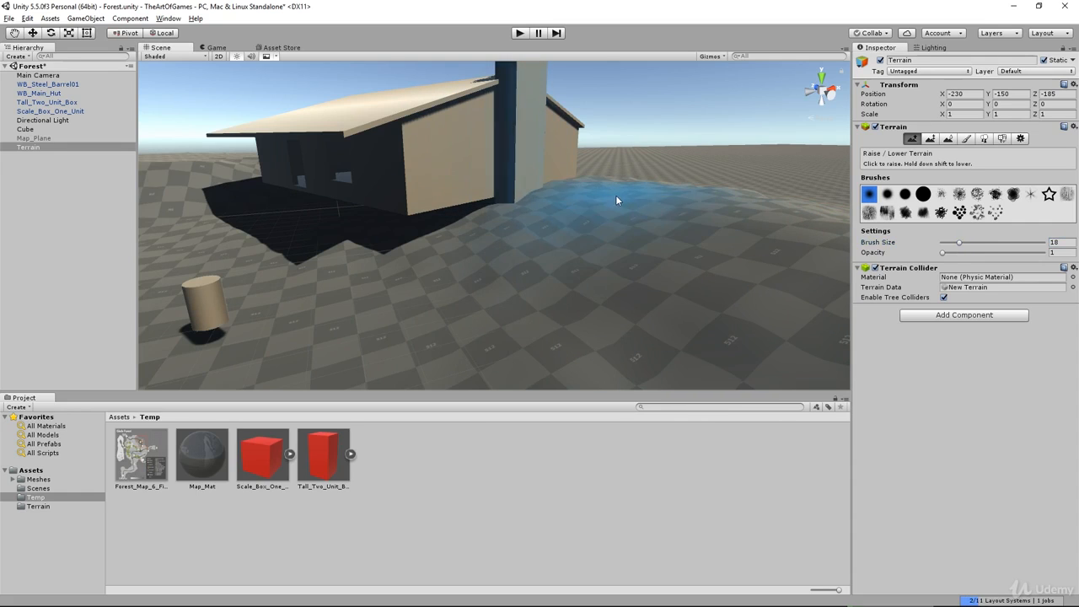
shift+click(567, 183)
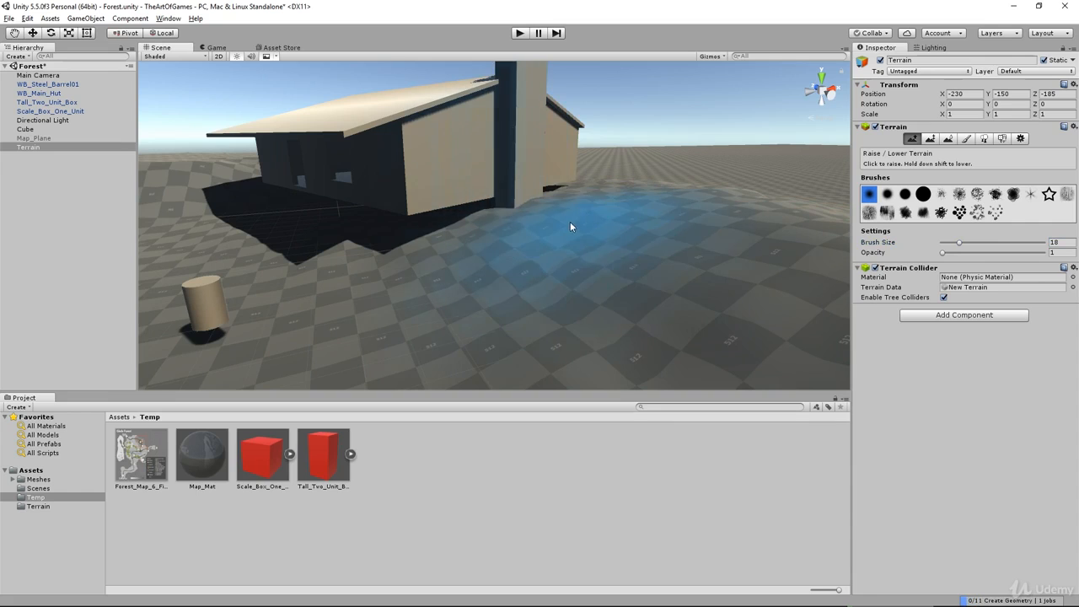
click(560, 194)
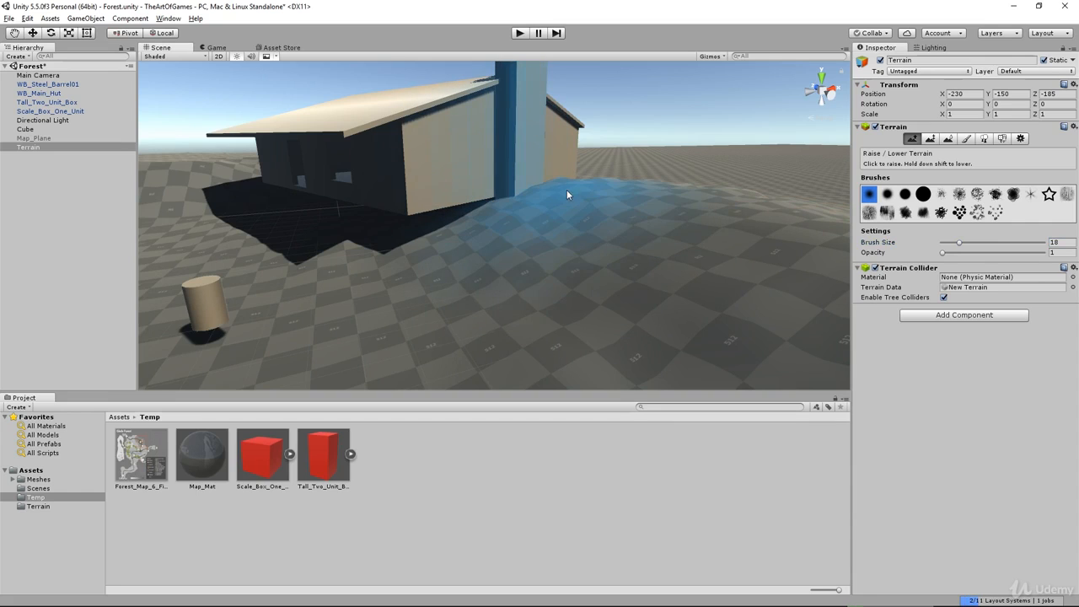
shift+click(569, 186)
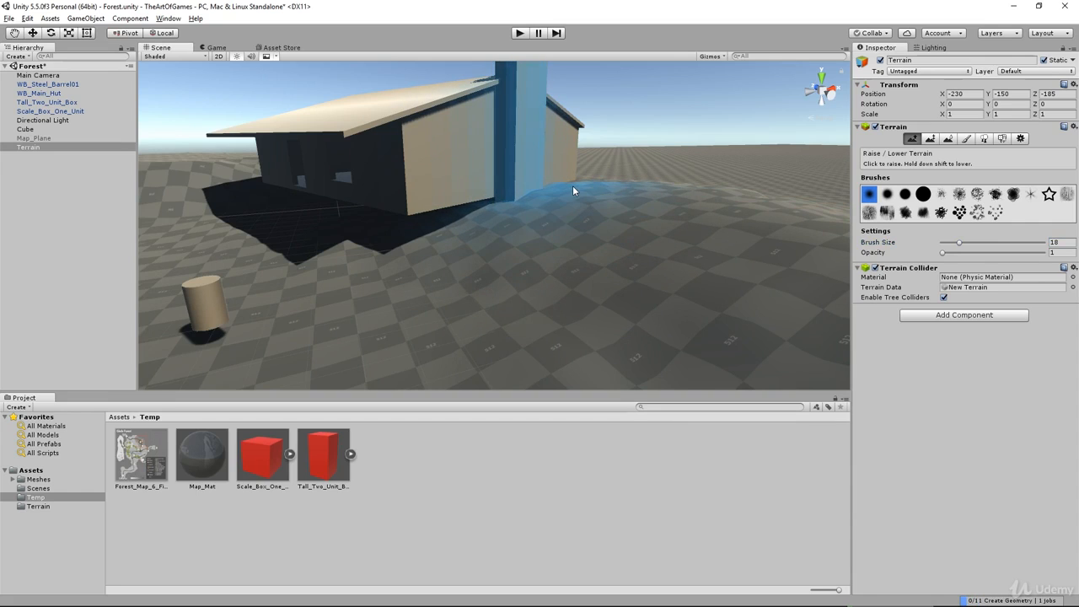
Raise the bank beside the hut's chimney wall into a higher, uneven ridge running away from the building
alt+drag(700, 219, 678, 267)
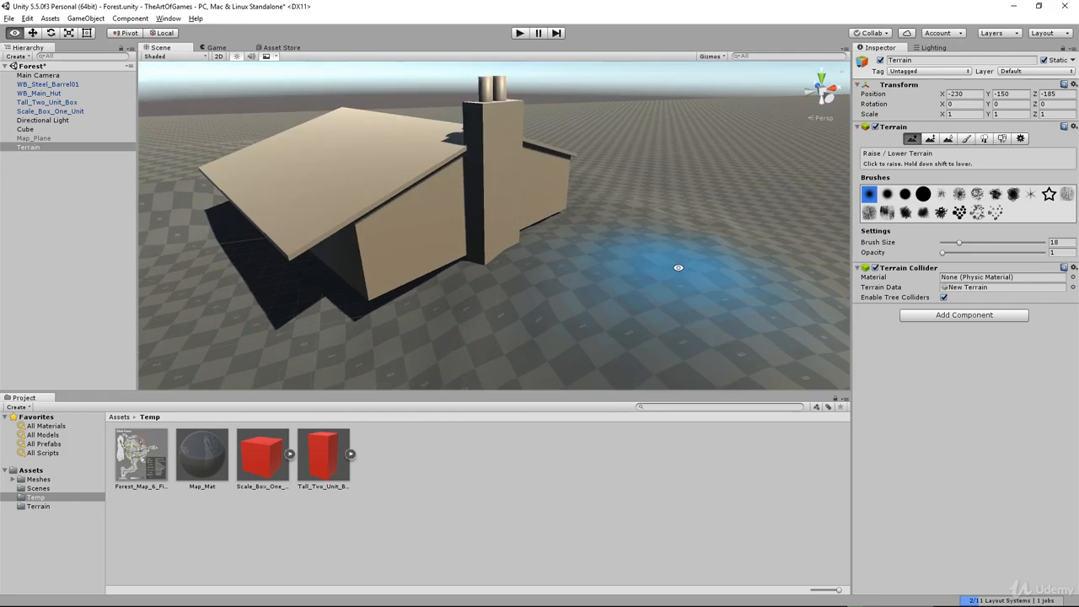
mouse_move(640, 207)
mouse_down()
mouse_move(636, 185)
mouse_move(726, 251)
mouse_up()
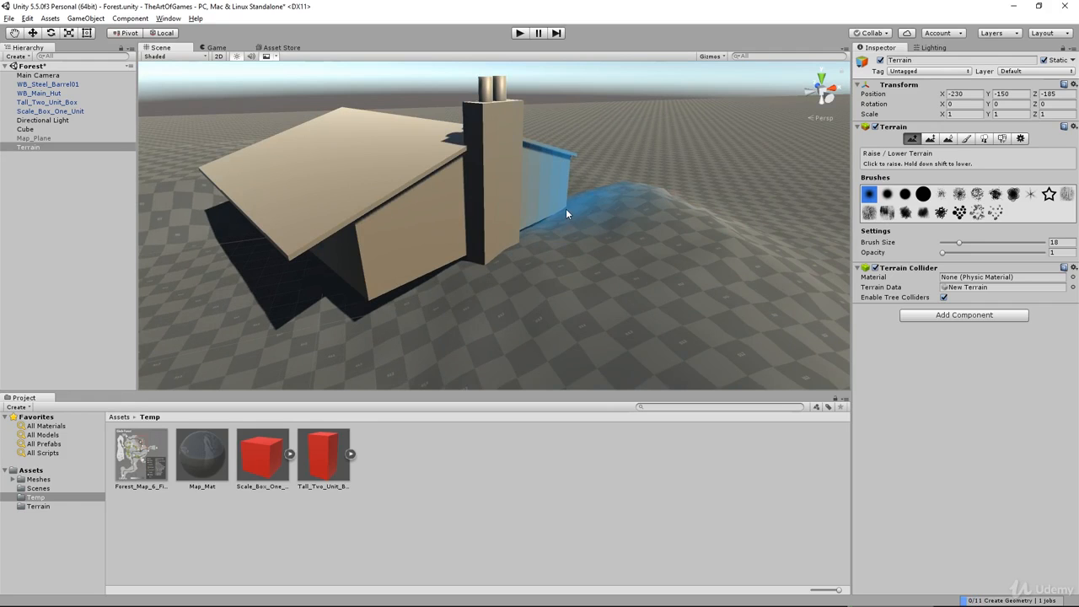
alt+drag(565, 208, 620, 223)
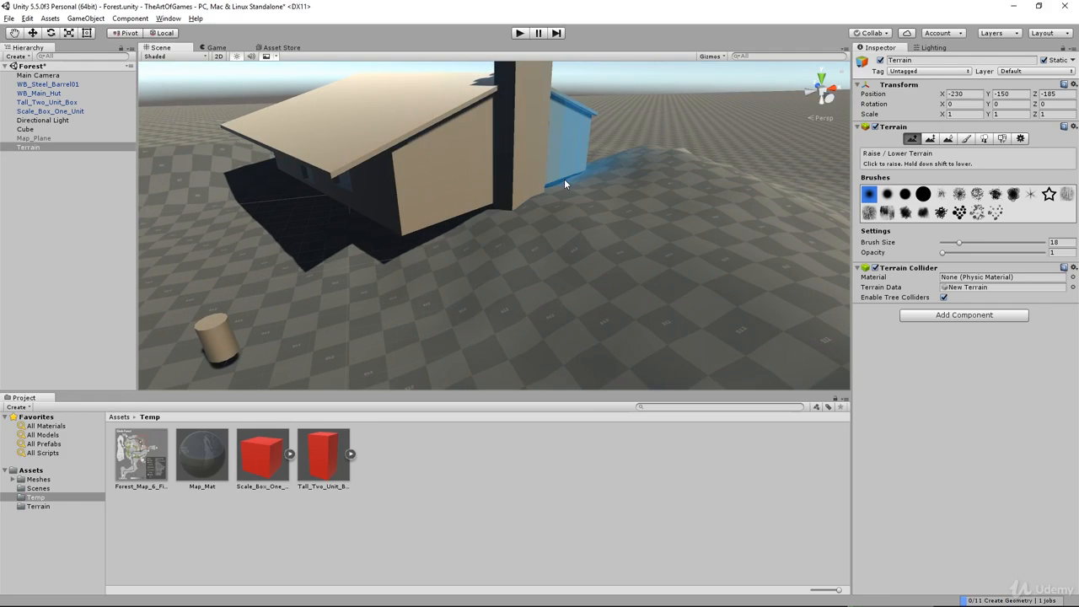
mouse_move(607, 250)
alt+mouse_down()
mouse_move(629, 234)
mouse_move(582, 144)
alt+mouse_up()
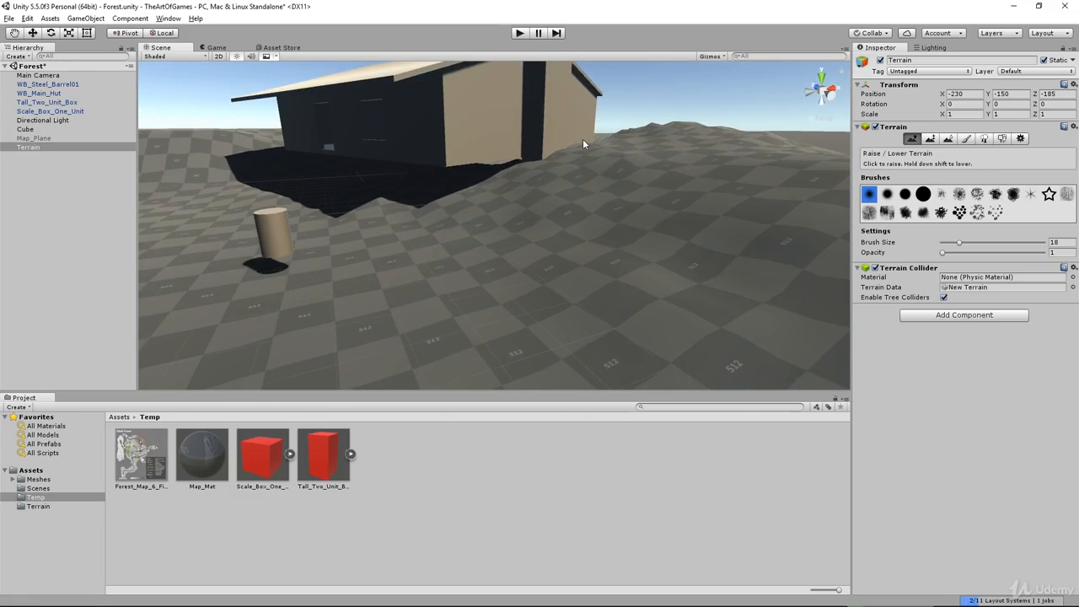
Raise a tall, uneven bank of terrain that wraps around the back of the hut
mouse_move(573, 222)
alt+mouse_down()
mouse_move(621, 228)
mouse_move(640, 152)
mouse_move(678, 188)
mouse_move(681, 265)
mouse_move(761, 188)
mouse_move(609, 190)
alt+mouse_up()
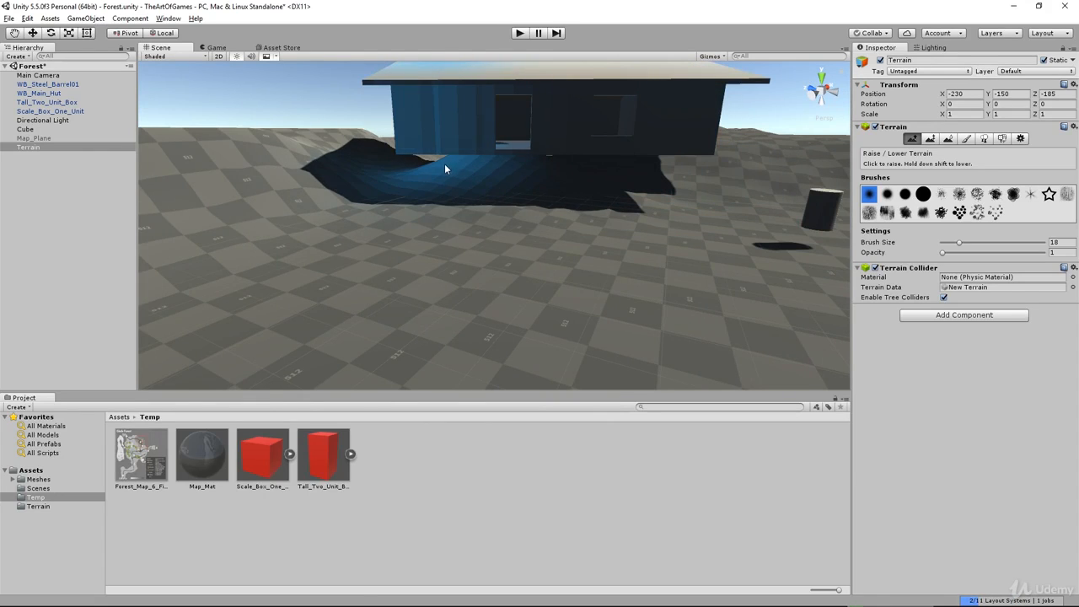
mouse_move(449, 163)
alt+mouse_down()
mouse_move(503, 198)
mouse_move(494, 217)
mouse_move(483, 165)
alt+mouse_up()
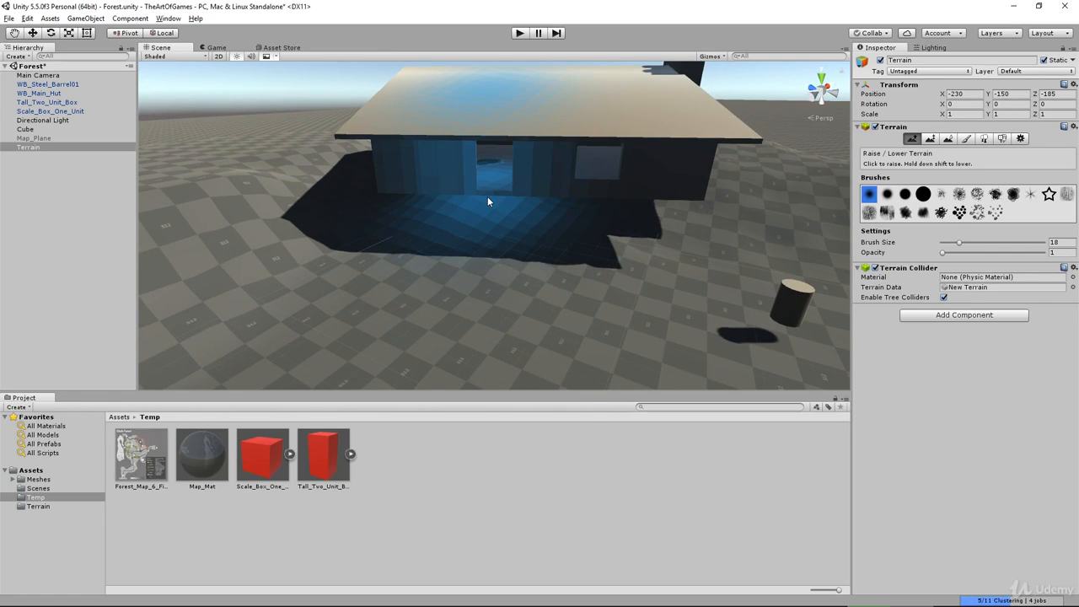
key(alt)
mouse_move(482, 201)
alt+mouse_down()
mouse_move(494, 188)
mouse_move(432, 162)
alt+mouse_up()
mouse_move(617, 197)
alt+mouse_down()
mouse_move(463, 193)
mouse_move(463, 251)
mouse_move(489, 239)
mouse_move(433, 185)
mouse_move(441, 174)
mouse_move(518, 258)
mouse_move(535, 217)
mouse_move(513, 178)
mouse_move(484, 173)
mouse_move(622, 270)
mouse_move(548, 240)
mouse_move(518, 207)
mouse_move(614, 247)
mouse_move(646, 296)
alt+mouse_up()
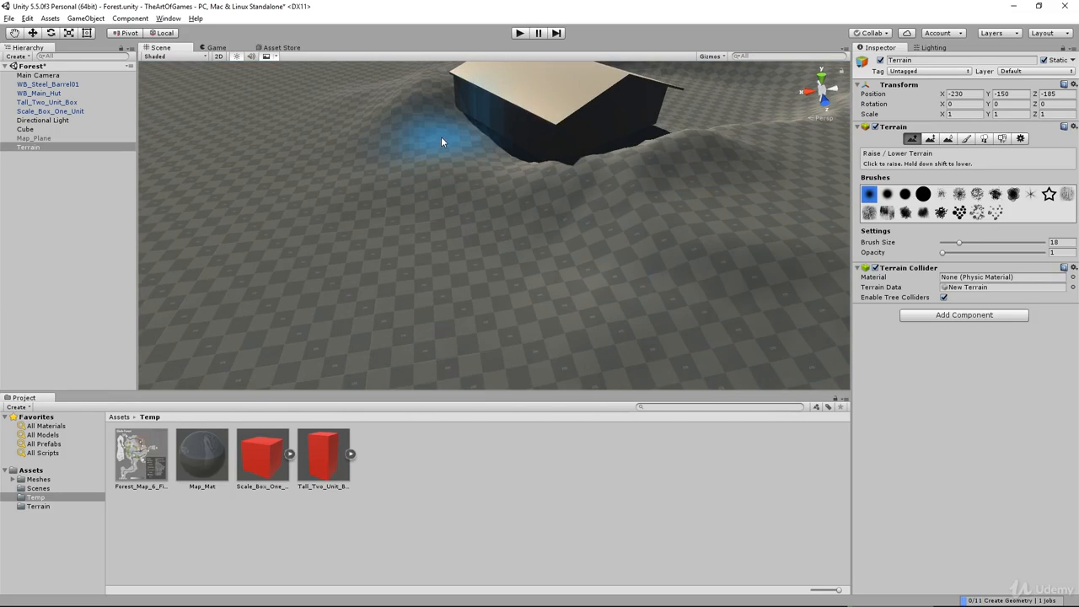
mouse_move(514, 171)
mouse_down()
mouse_move(465, 144)
mouse_move(509, 169)
mouse_move(478, 135)
mouse_move(408, 131)
mouse_move(380, 114)
mouse_move(471, 216)
mouse_move(377, 173)
mouse_move(329, 99)
mouse_move(353, 143)
mouse_move(362, 103)
mouse_move(321, 145)
mouse_move(392, 183)
mouse_move(337, 176)
mouse_move(531, 265)
mouse_move(602, 274)
mouse_move(628, 299)
mouse_up()
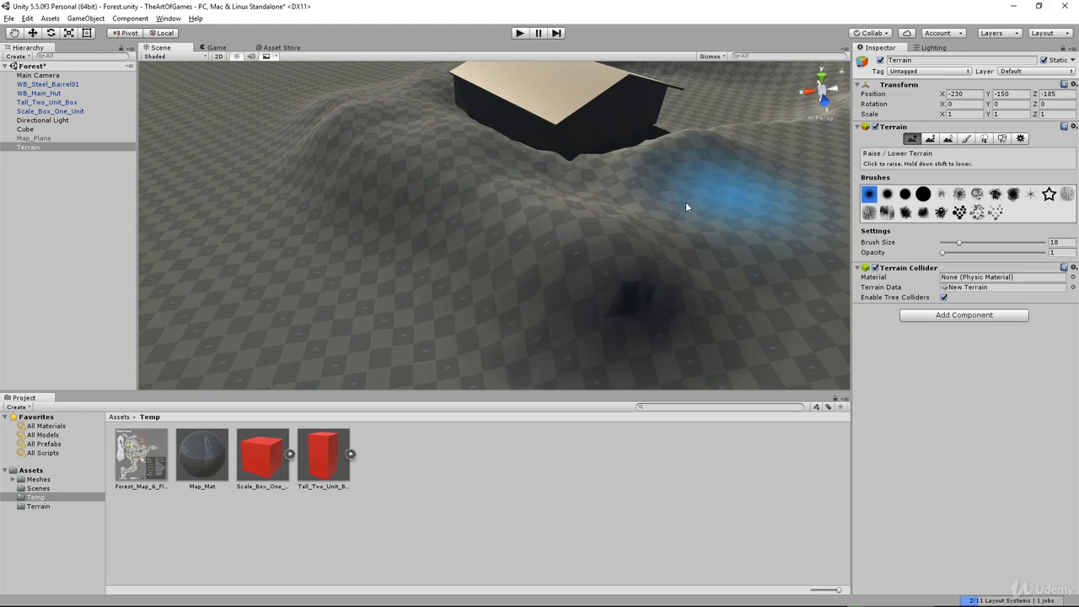
alt+drag(600, 173, 489, 187)
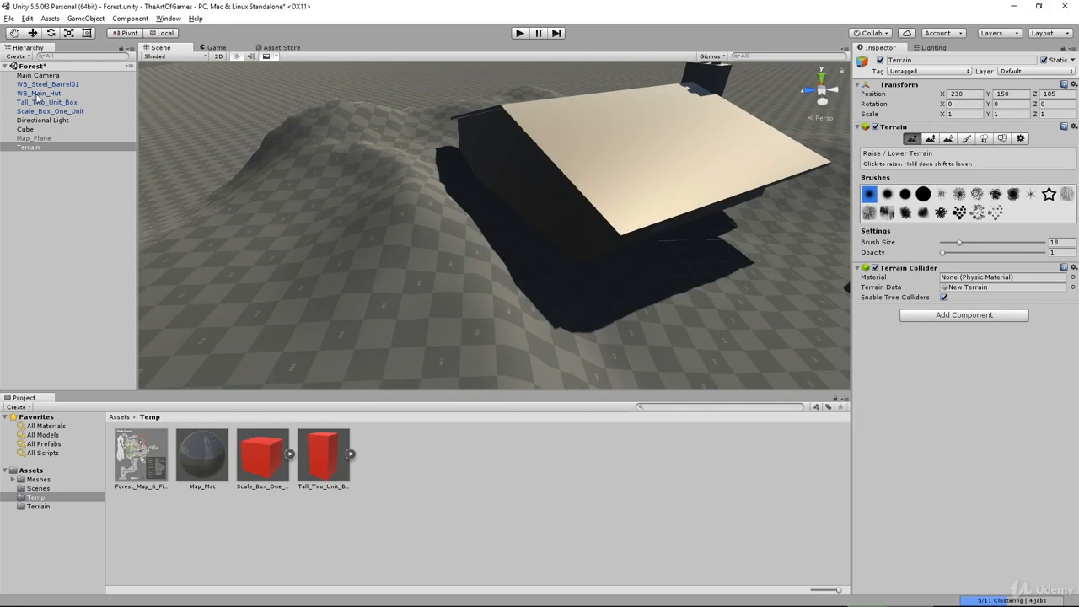
Activate Map_Plane to compare the banks around the hut with the map, and deactivate it again
click(32, 138)
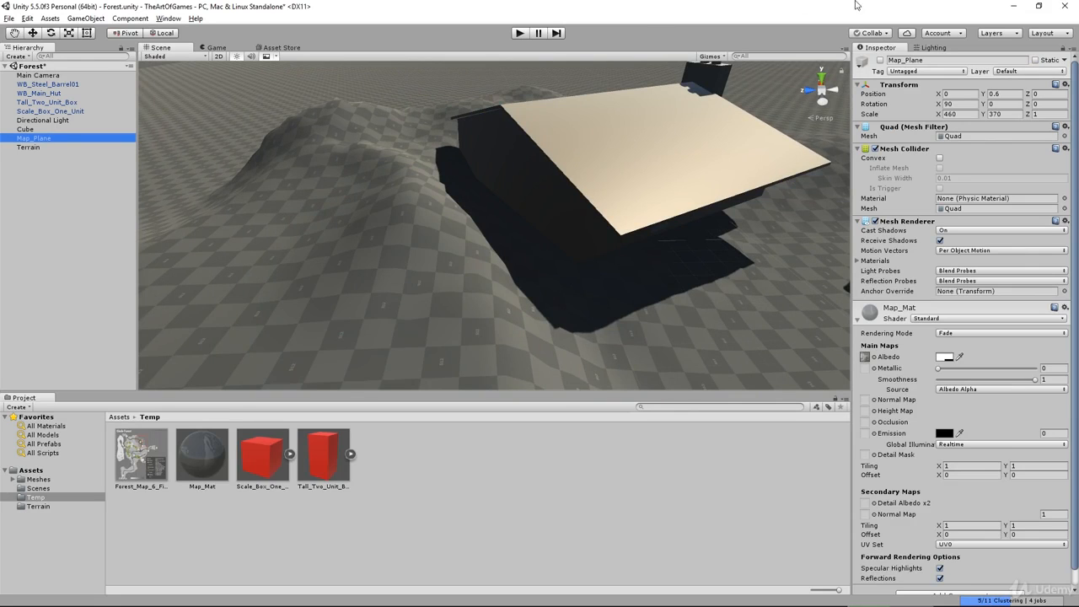
click(882, 60)
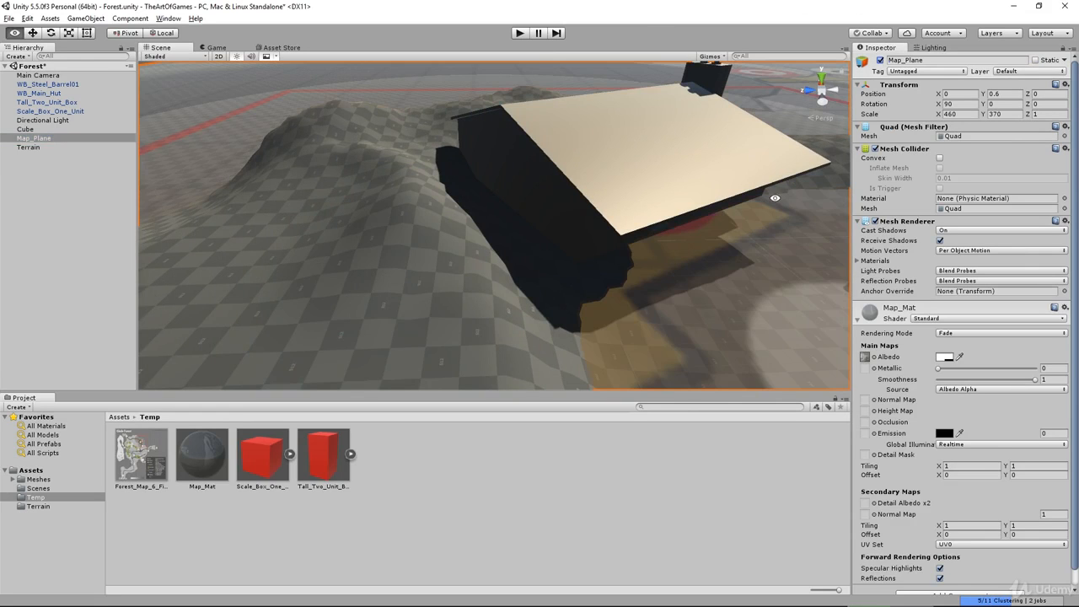
alt+drag(751, 152, 495, 236)
scroll(812, 214, down, 8)
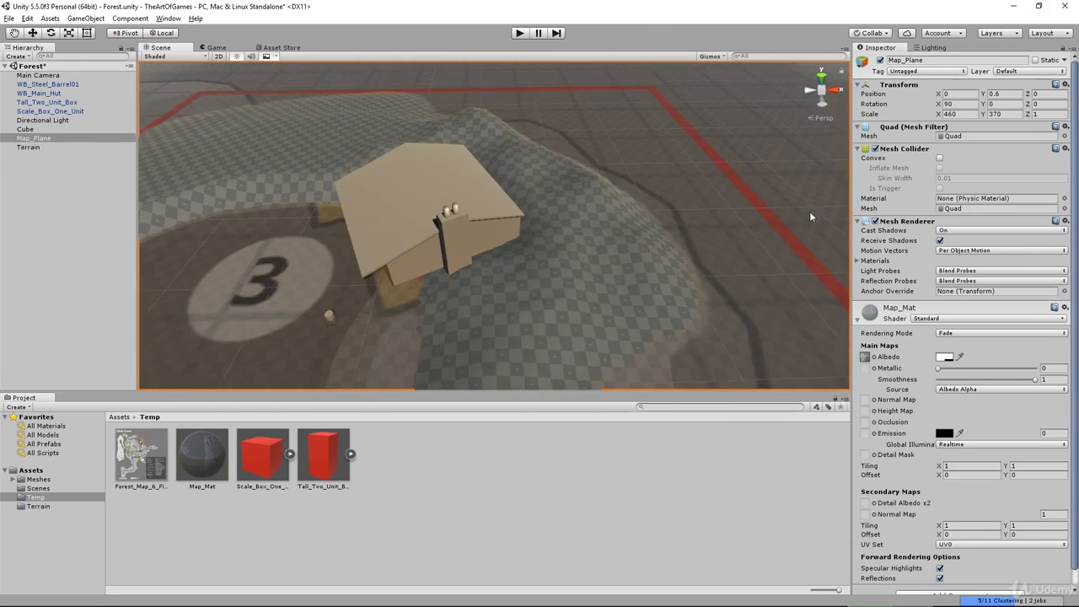
middle_drag(671, 270, 641, 207)
alt+drag(641, 207, 548, 240)
scroll(631, 181, up, 8)
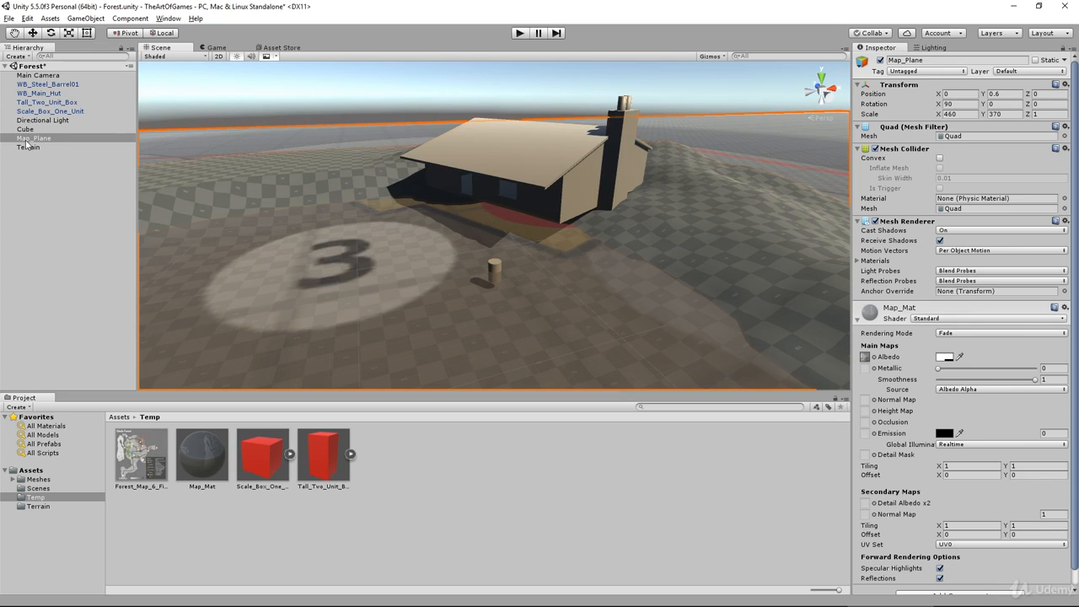
click(880, 60)
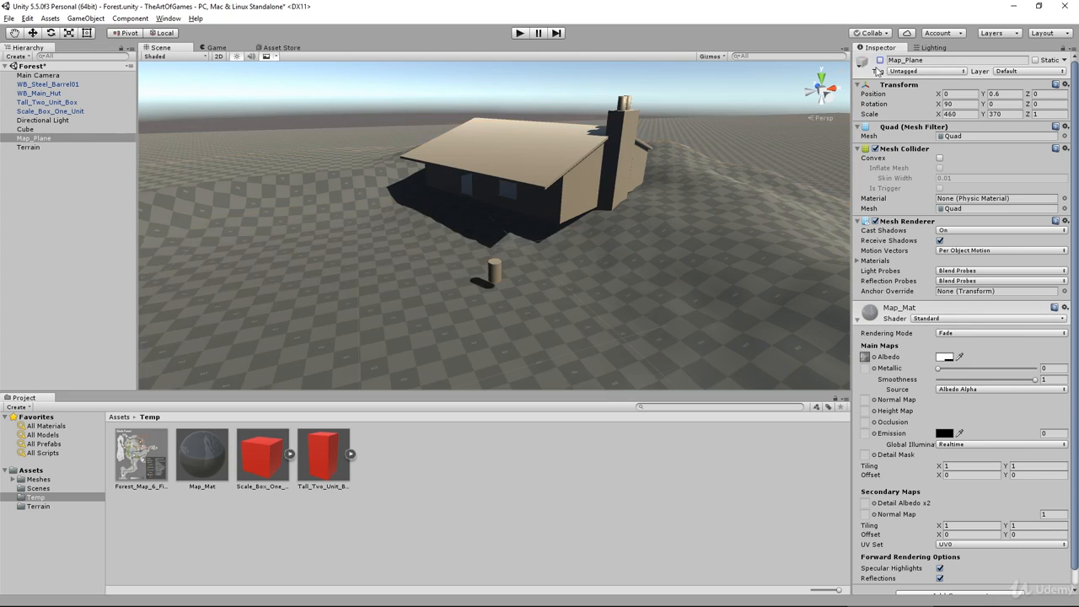
Select the terrain again and build up the outer side of the tall bank behind the hut with Raise / Lower Terrain
alt+drag(699, 221, 570, 212)
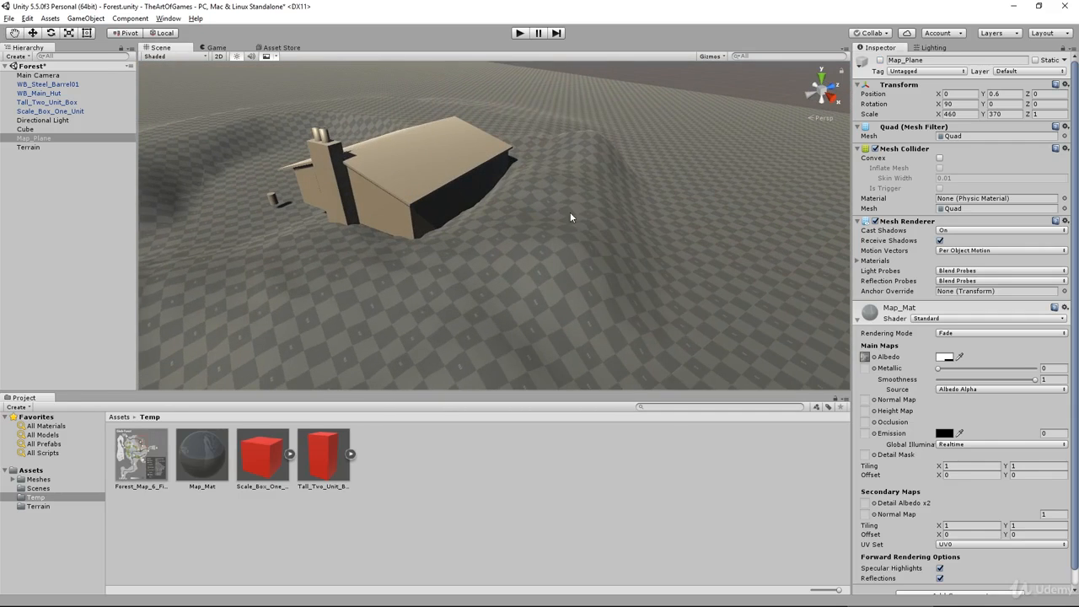
drag(635, 188, 639, 196)
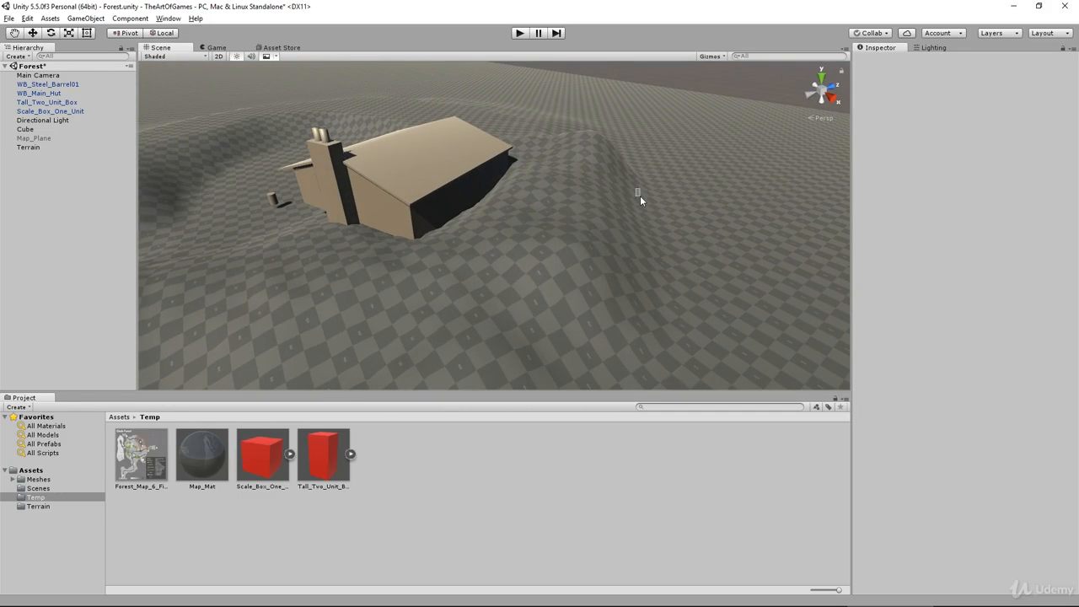
click(34, 147)
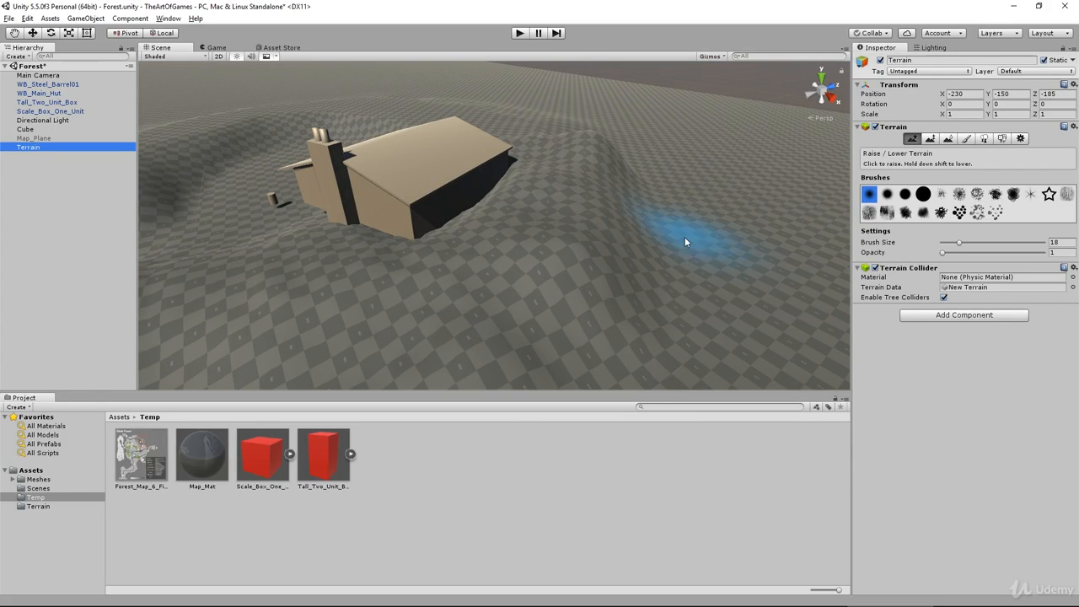
mouse_move(671, 237)
mouse_down()
mouse_move(603, 288)
mouse_move(563, 205)
mouse_up()
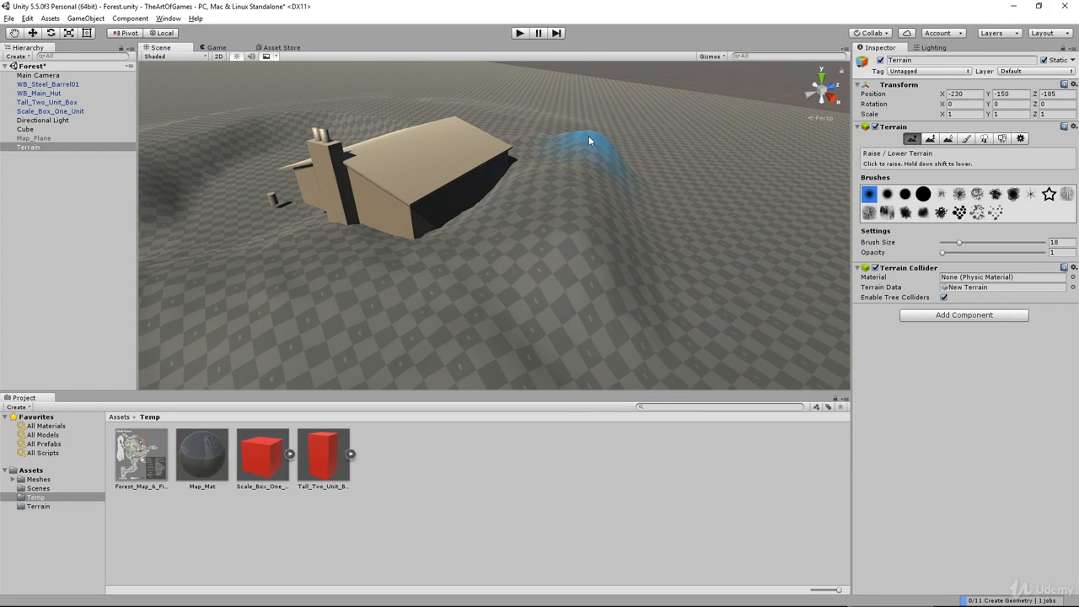
middle_drag(559, 292, 616, 211)
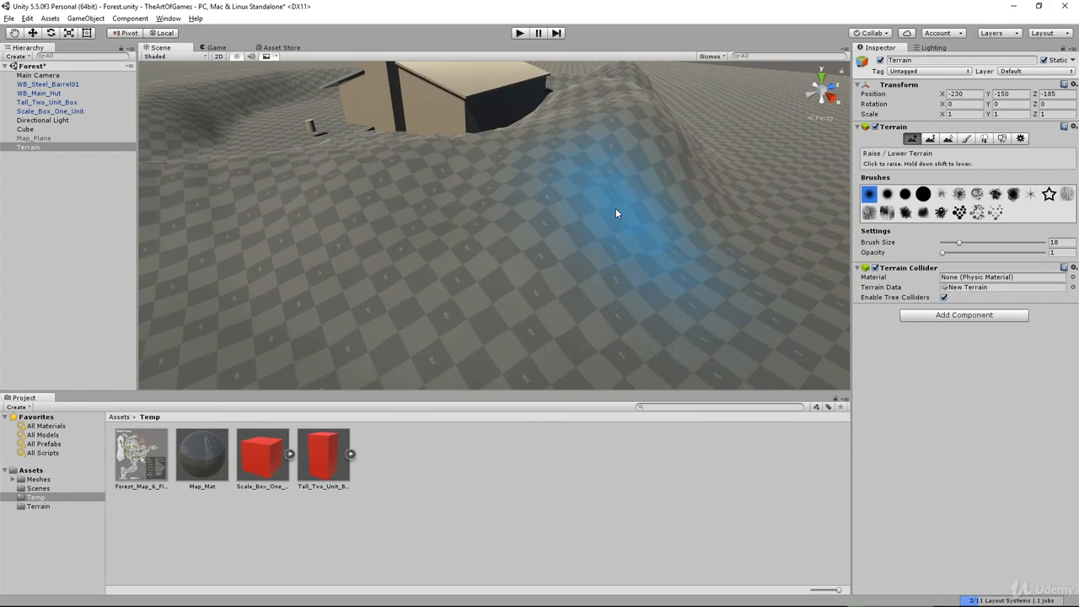
scroll(616, 212, down, 3)
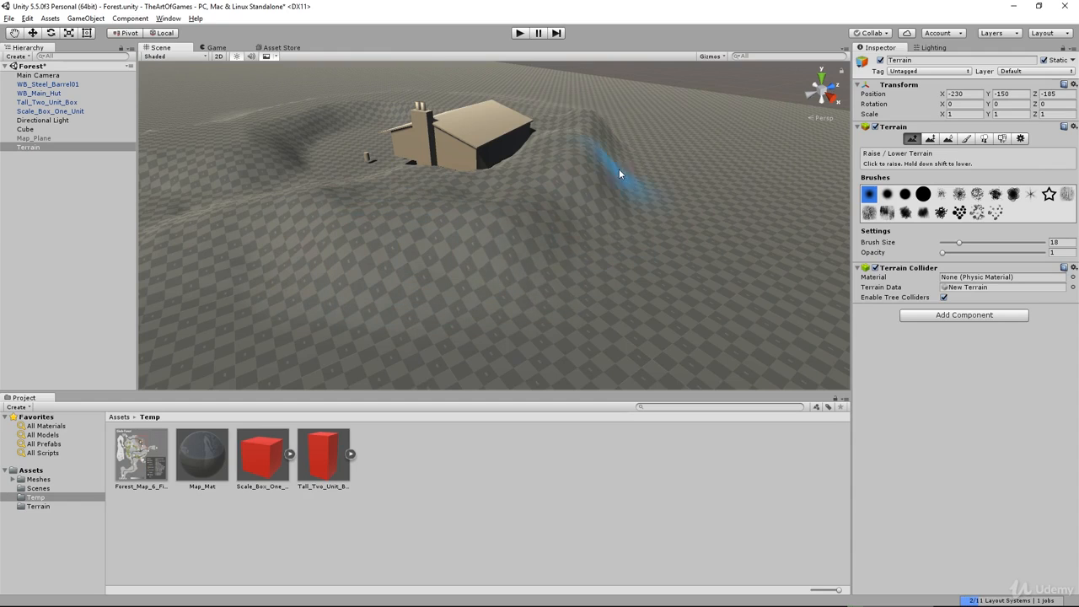
Add further height along the outer flank of the bank so it forms a broader, uneven ridge beside and behind the hut
mouse_move(615, 148)
mouse_down()
mouse_move(603, 182)
mouse_move(552, 222)
mouse_move(537, 183)
mouse_move(482, 188)
mouse_move(419, 215)
mouse_move(364, 295)
mouse_move(549, 210)
mouse_move(573, 178)
mouse_up()
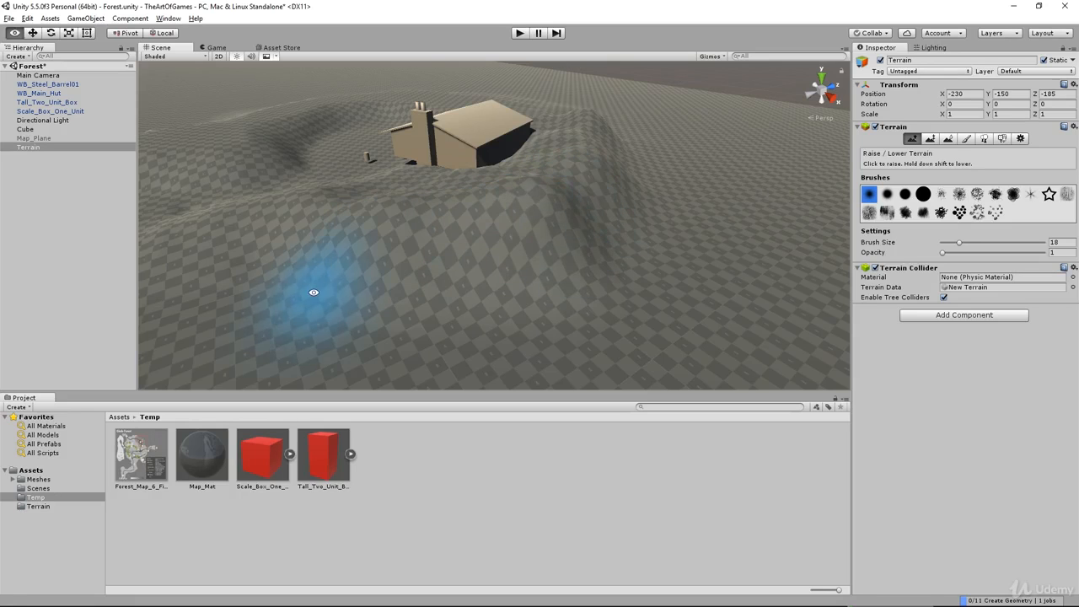
mouse_move(311, 291)
alt+mouse_down()
mouse_move(562, 288)
mouse_move(622, 244)
alt+mouse_up()
mouse_move(635, 125)
mouse_down()
mouse_move(626, 116)
mouse_move(643, 135)
mouse_move(673, 116)
mouse_move(707, 171)
mouse_move(717, 129)
mouse_move(740, 173)
mouse_move(720, 153)
mouse_up()
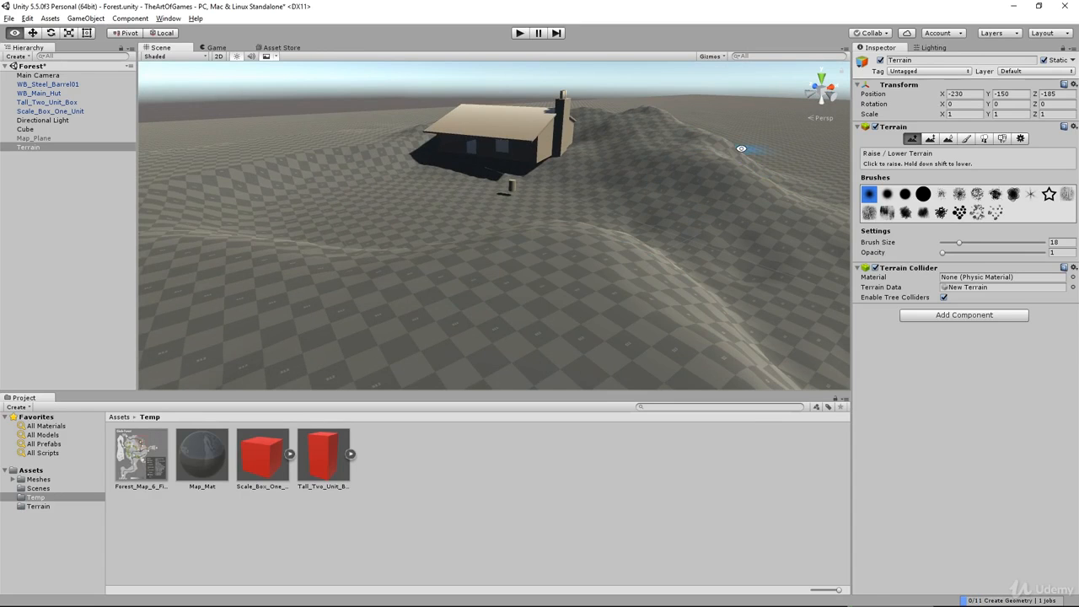
Switch to Paint Height, sample the ridge at about 157.24 and even out its crest and inner slope beside the chimney wall
alt+drag(698, 112, 525, 170)
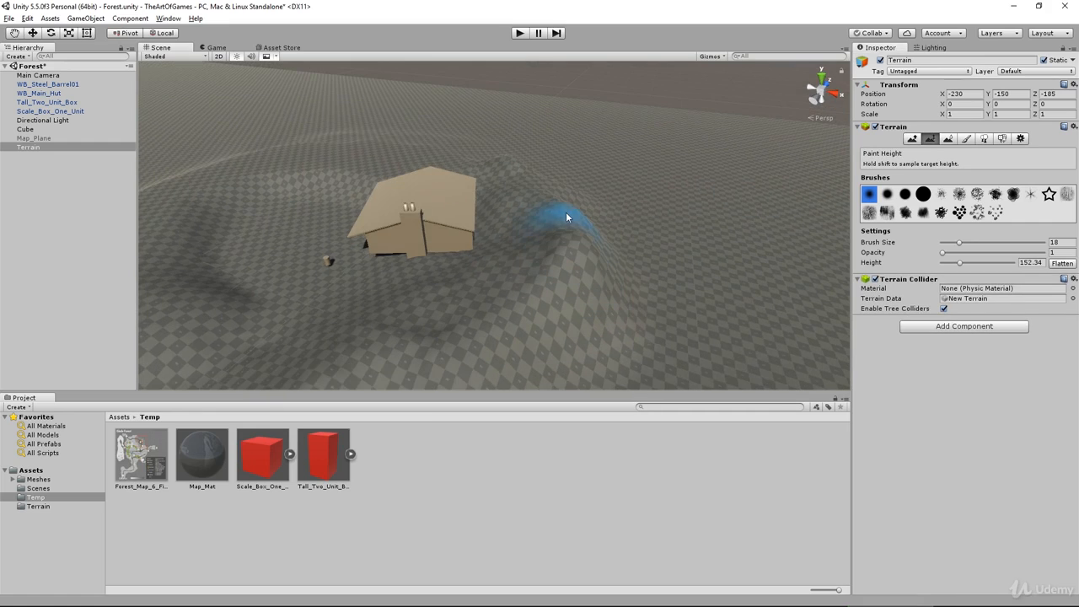
key(alt)
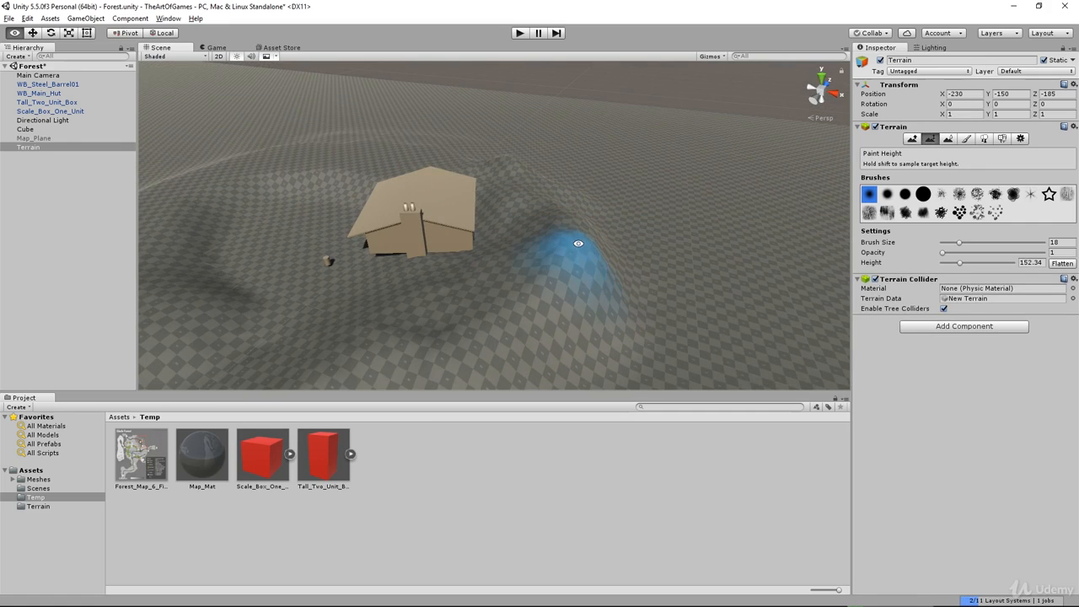
shift+click(569, 227)
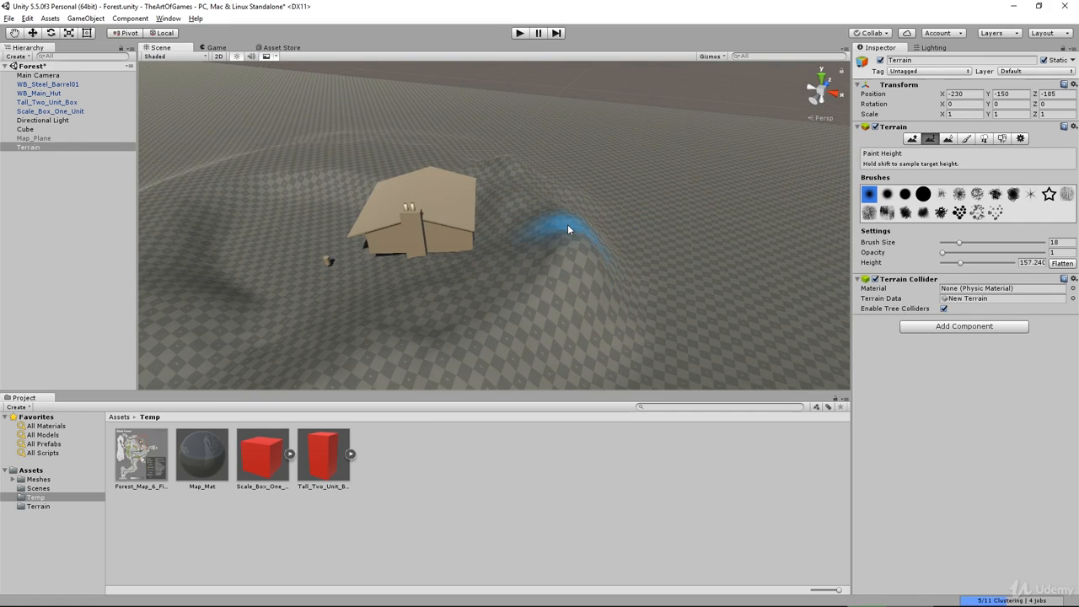
mouse_move(553, 220)
mouse_down()
mouse_move(528, 183)
mouse_move(571, 255)
mouse_move(529, 231)
mouse_move(532, 255)
mouse_up()
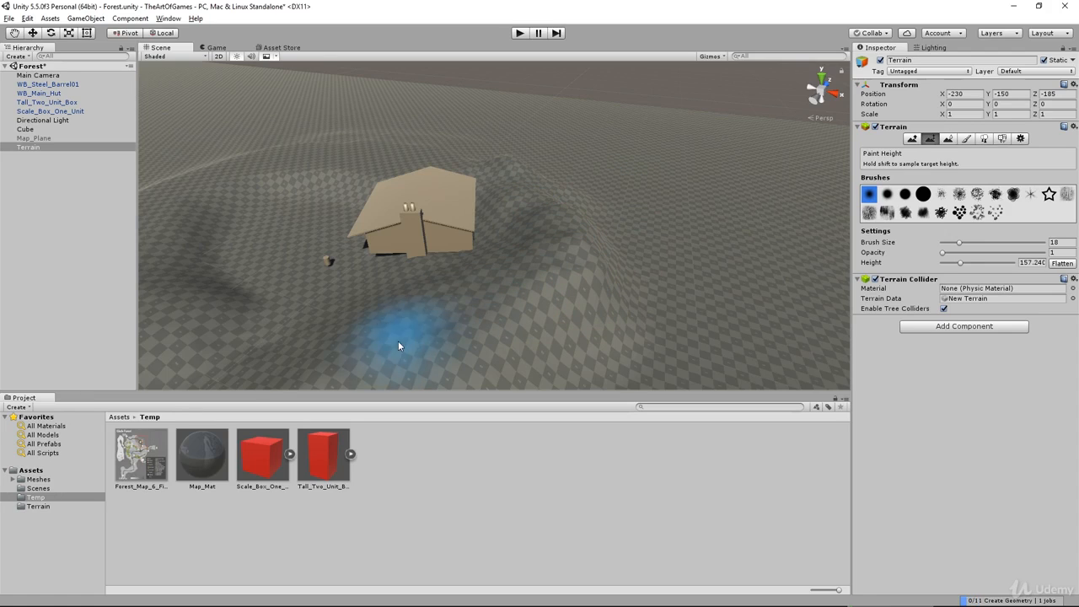
shift+click(439, 304)
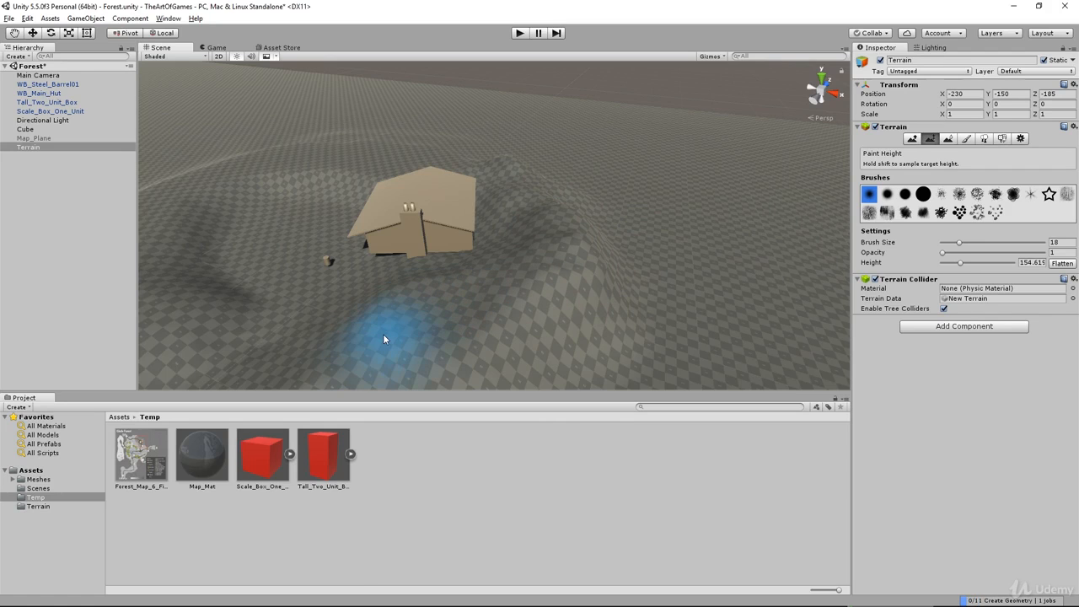
Resample the Paint Height target on the slope beside the chimney to about 154.43, then return to Raise / Lower Terrain
mouse_move(370, 337)
alt+mouse_down()
mouse_move(485, 328)
mouse_move(546, 278)
alt+mouse_up()
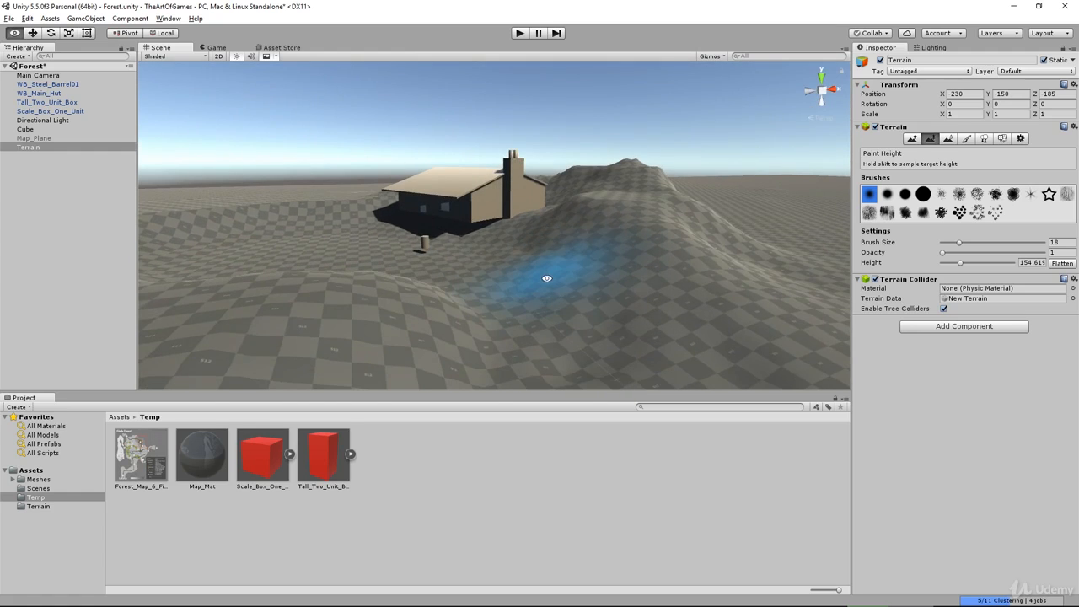
shift+click(583, 214)
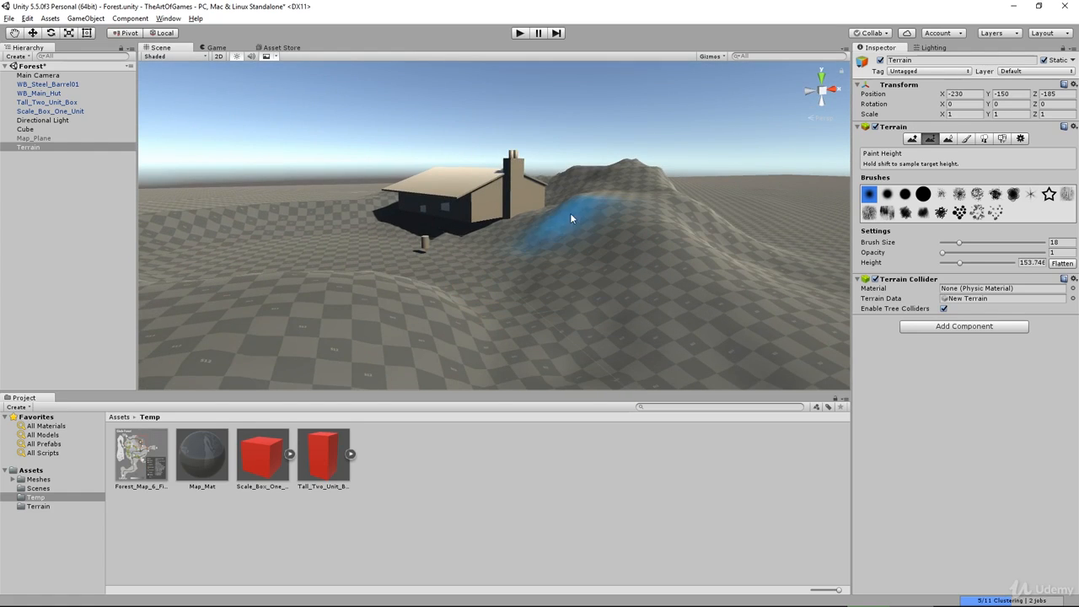
shift+click(585, 198)
shift+click(586, 195)
shift+click(587, 198)
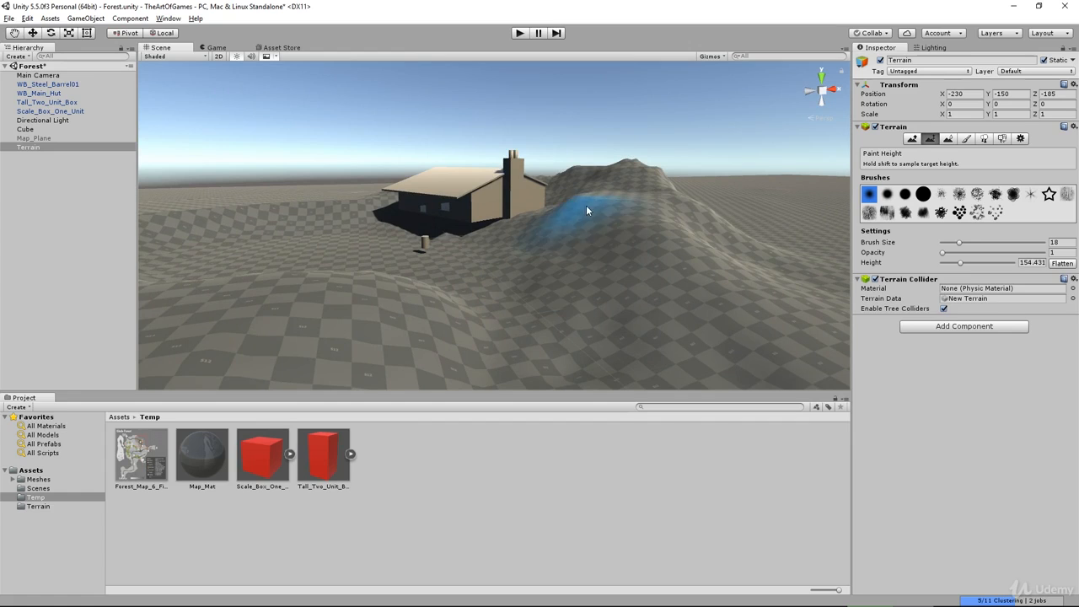
click(911, 138)
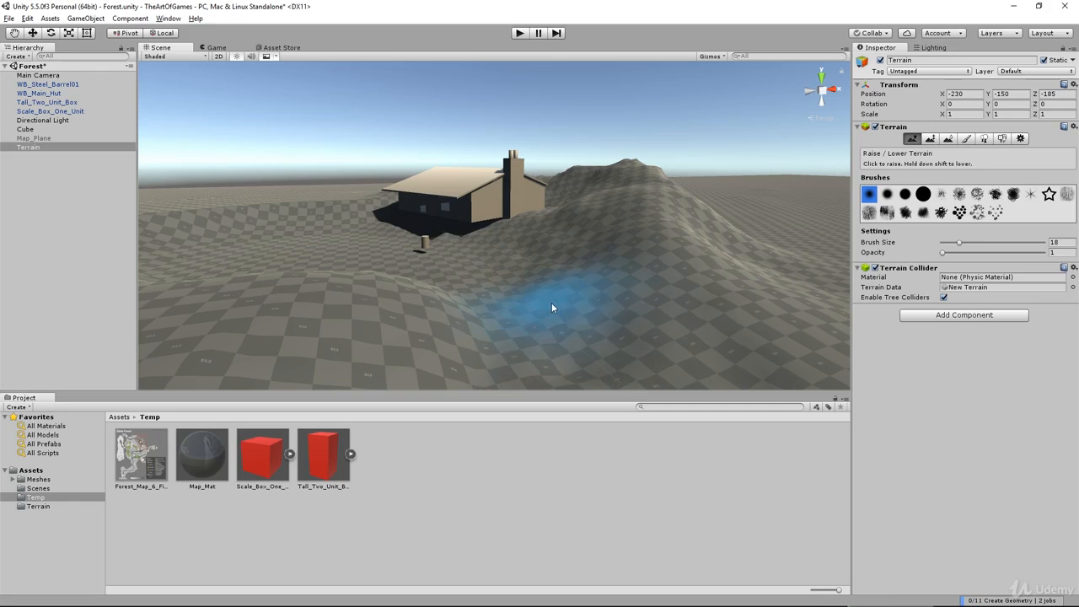
Examine the approach to the hut from low over the foreground mound and compare that view with the concept image Final_Concept.jpg
mouse_move(619, 339)
middle_down()
mouse_move(604, 293)
mouse_move(582, 294)
mouse_move(584, 311)
middle_up()
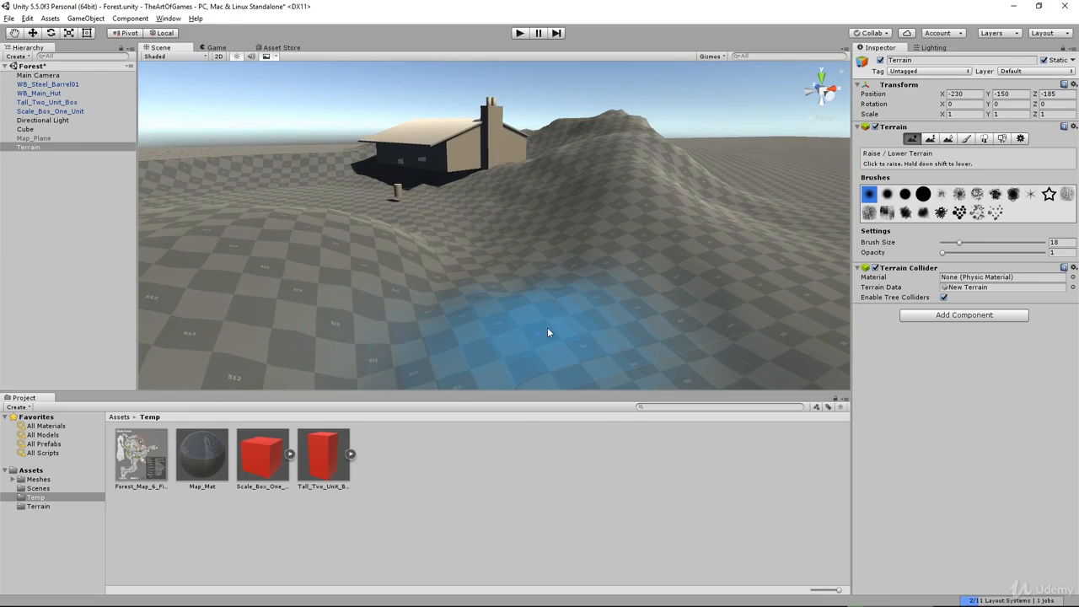
scroll(472, 307, up, 3)
middle_drag(483, 312, 496, 275)
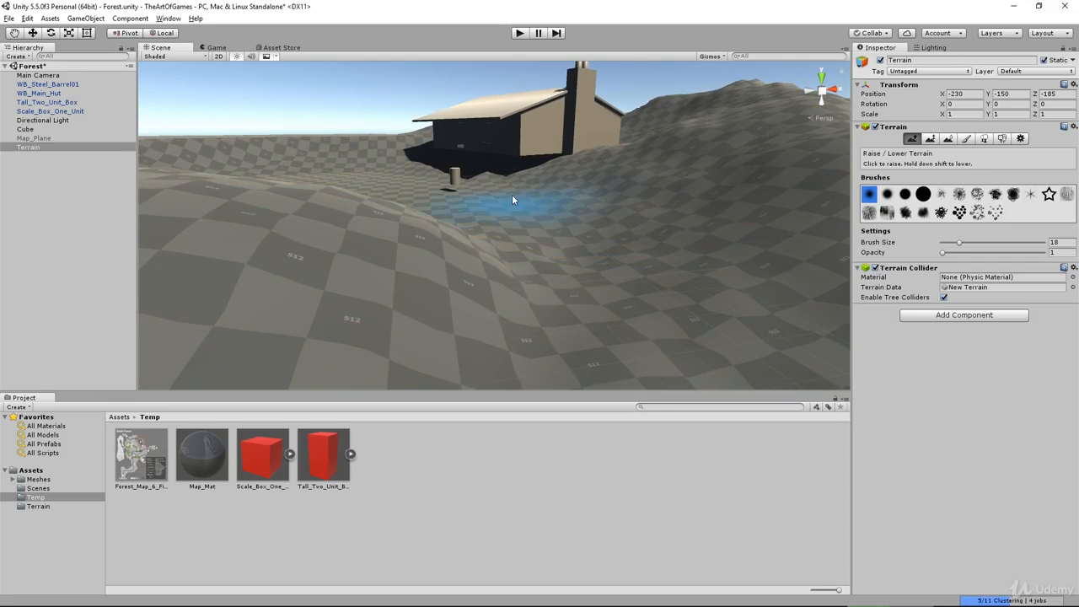
alt+drag(611, 289, 568, 291)
mouse_move(487, 277)
middle_down()
mouse_move(548, 290)
mouse_move(540, 284)
middle_up()
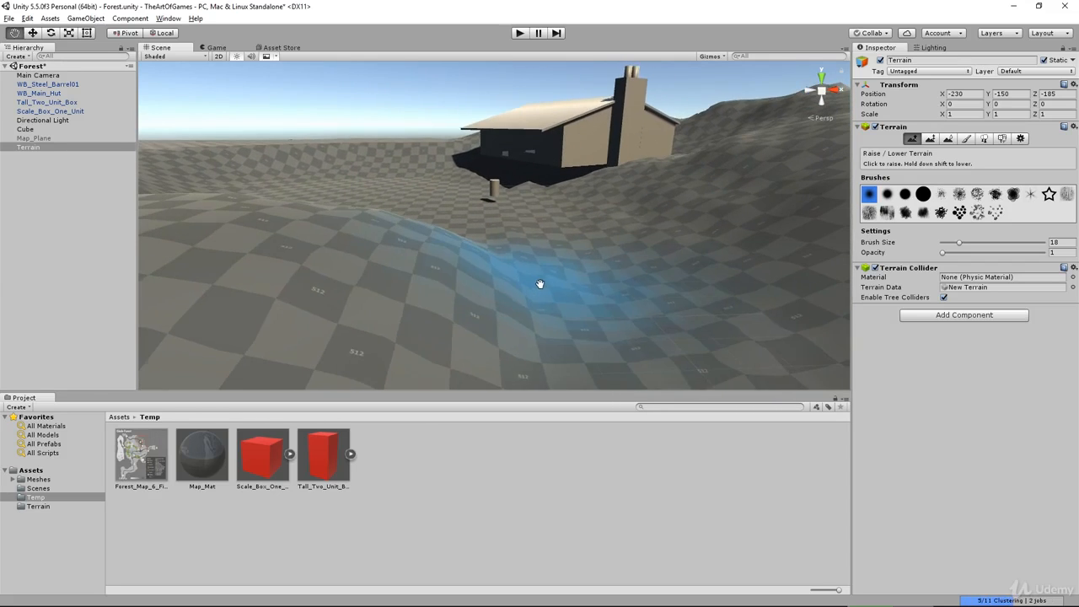
alt+drag(461, 324, 498, 331)
scroll(478, 322, up, 2)
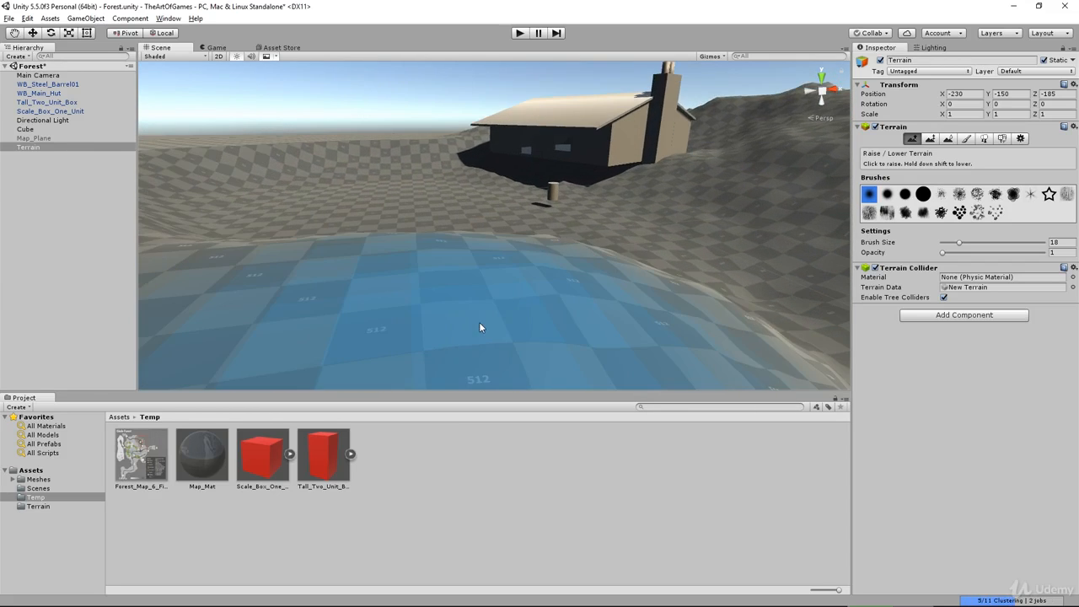
middle_drag(476, 270, 481, 284)
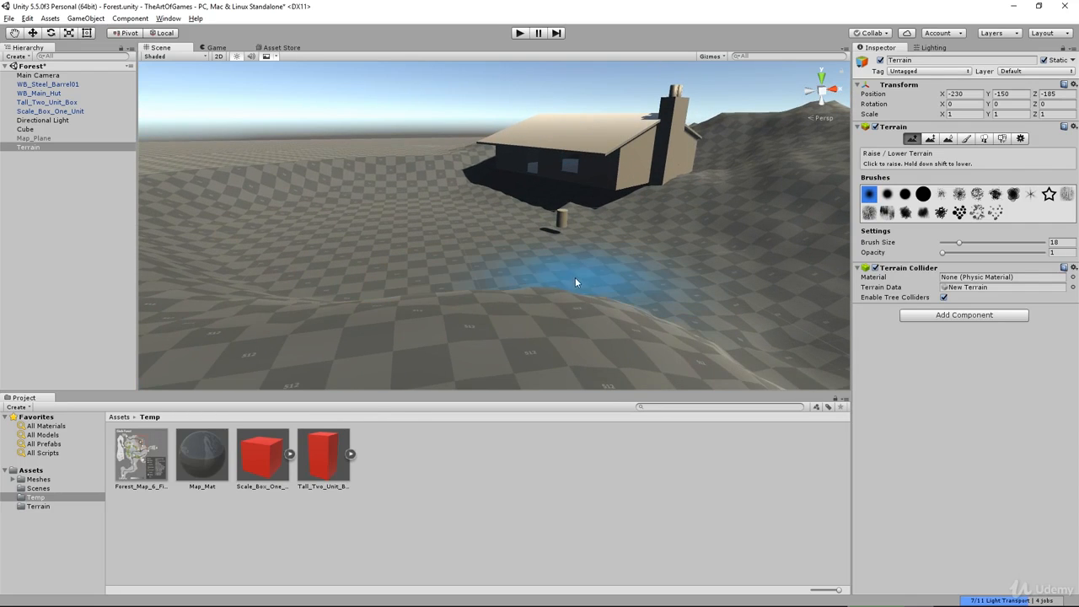
mouse_move(506, 289)
middle_down()
mouse_move(506, 279)
mouse_move(525, 289)
mouse_move(503, 274)
mouse_move(544, 272)
middle_up()
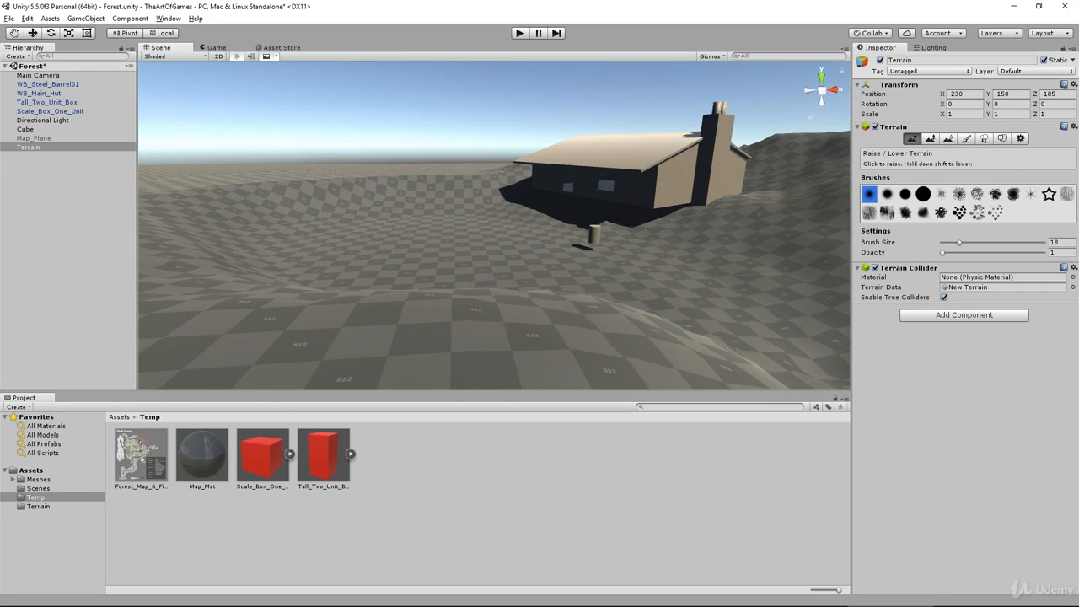
drag(1078, 143, 312, 114)
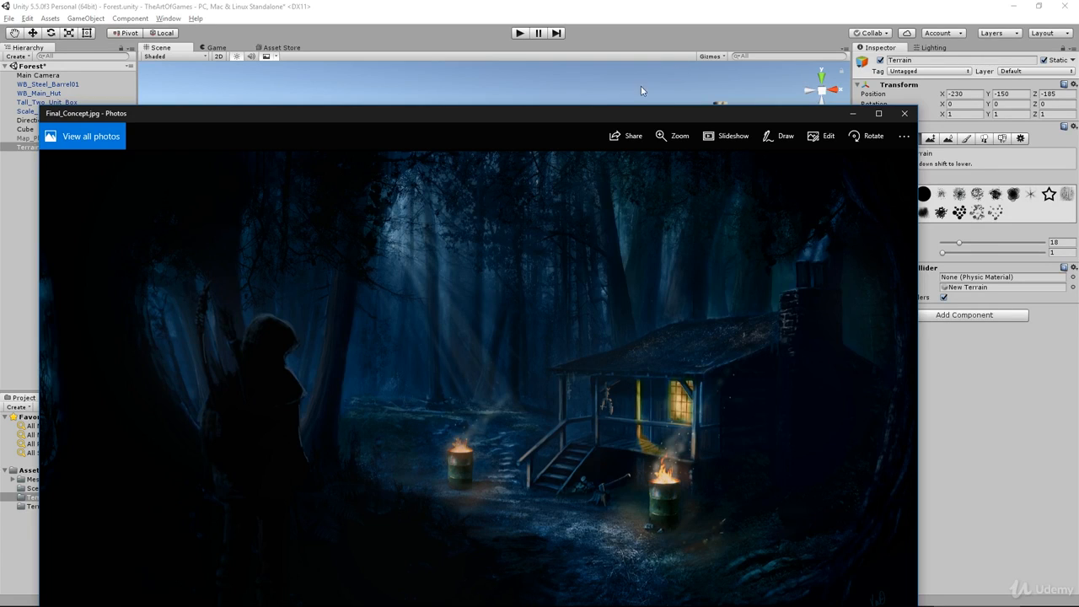
drag(622, 120, 1078, 126)
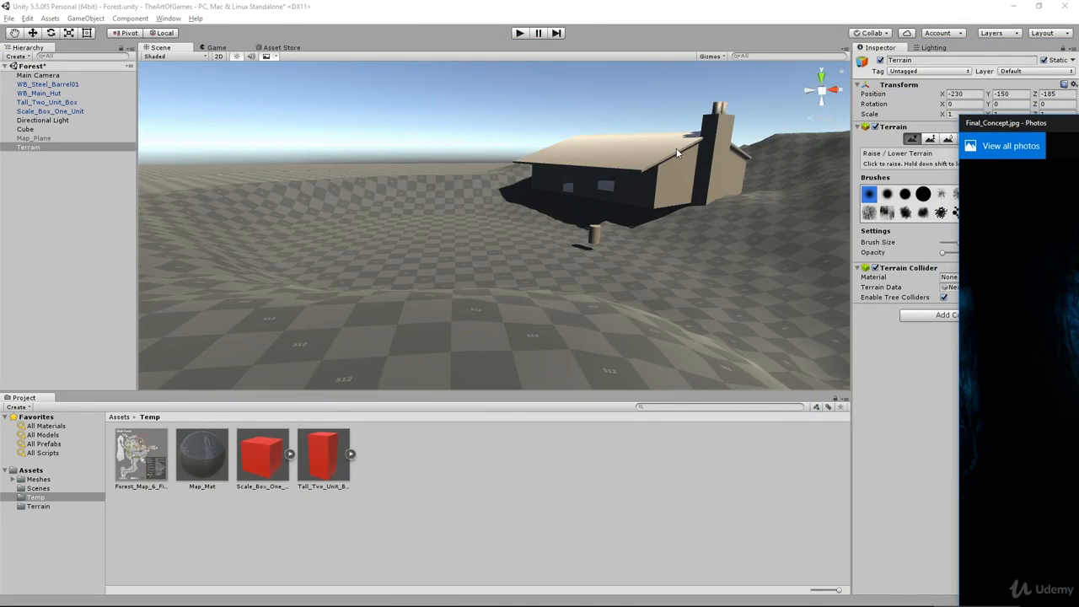
click(677, 152)
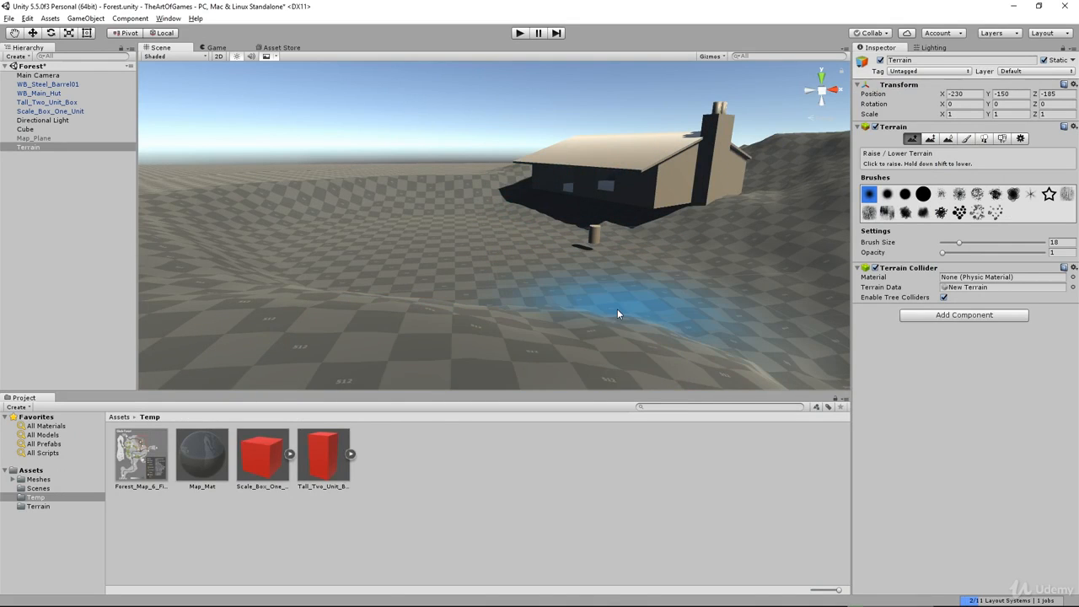
Lower the edge of the foreground mound so the ground slopes more gently towards the clearing in front of the hut
mouse_move(587, 330)
shift+mouse_down()
mouse_move(629, 328)
mouse_move(724, 367)
mouse_move(452, 358)
mouse_move(307, 291)
mouse_move(217, 277)
mouse_move(272, 279)
mouse_move(229, 268)
mouse_move(242, 235)
shift+mouse_up()
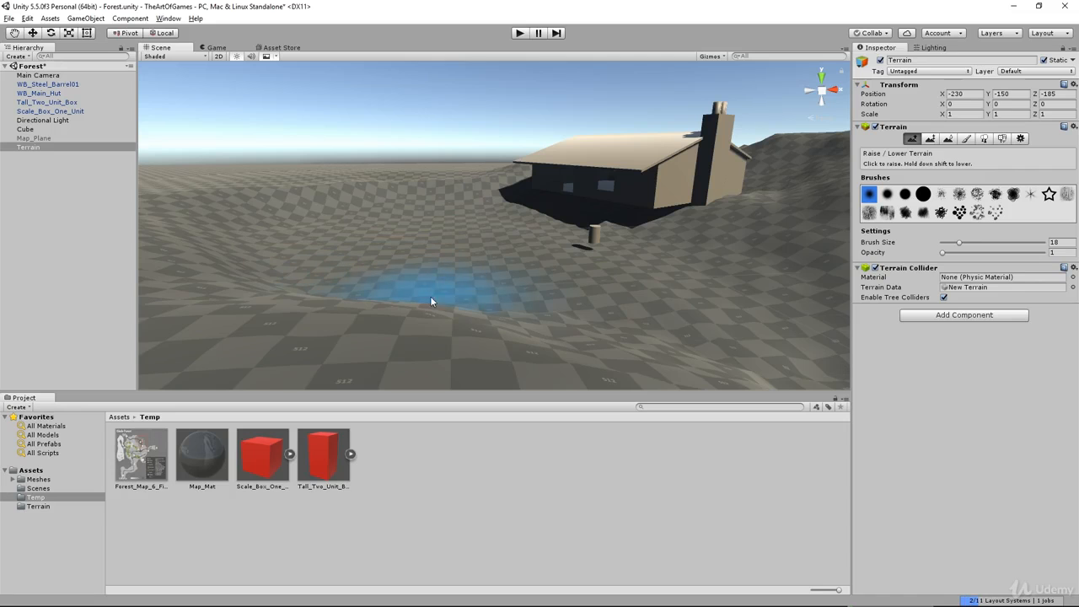
alt+drag(433, 298, 410, 292)
middle_drag(417, 278, 484, 272)
scroll(580, 232, down, 5)
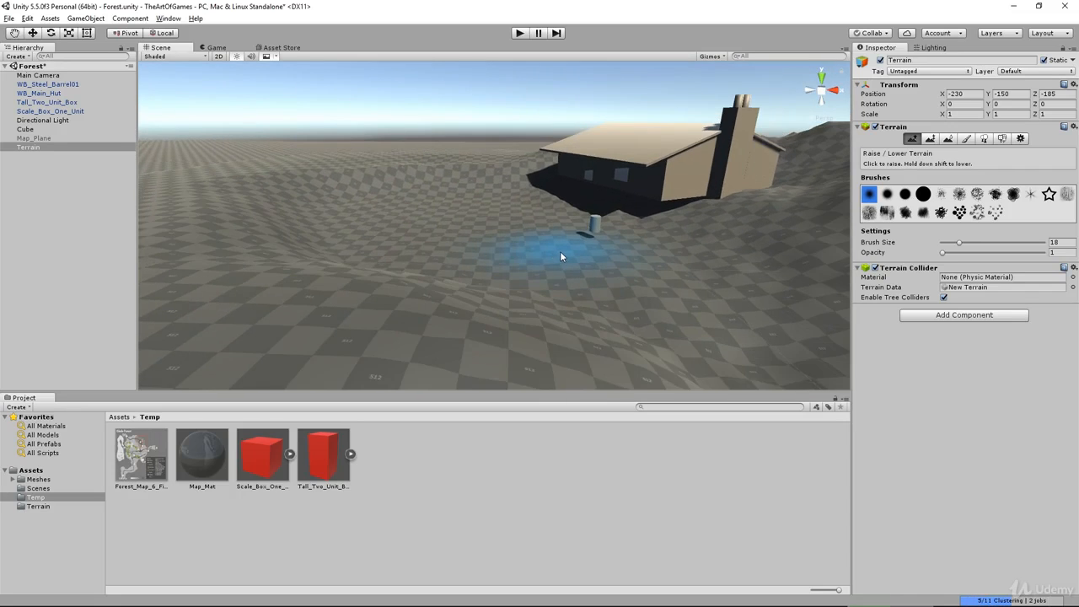
Set brush size 41 and opacity 9, and raise a line of uneven hills in the distance behind the hut
alt+drag(558, 247, 583, 201)
middle_drag(583, 200, 588, 279)
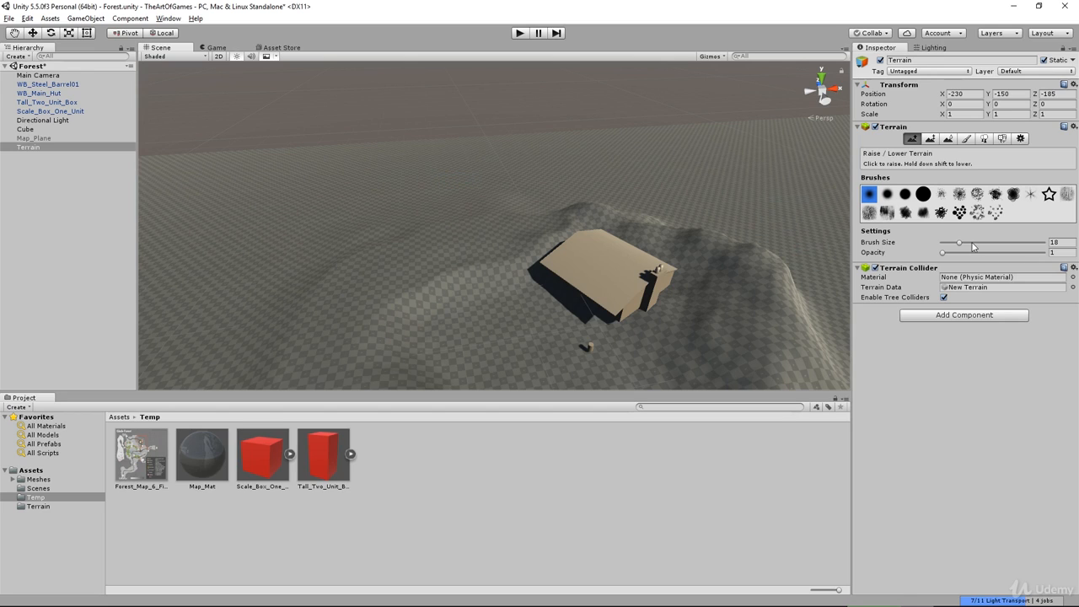
drag(943, 253, 981, 243)
mouse_move(374, 188)
mouse_down()
mouse_move(566, 169)
mouse_move(506, 182)
mouse_move(630, 179)
mouse_move(475, 185)
mouse_move(508, 167)
mouse_move(413, 163)
mouse_move(578, 161)
mouse_move(481, 159)
mouse_move(706, 156)
mouse_move(733, 175)
mouse_up()
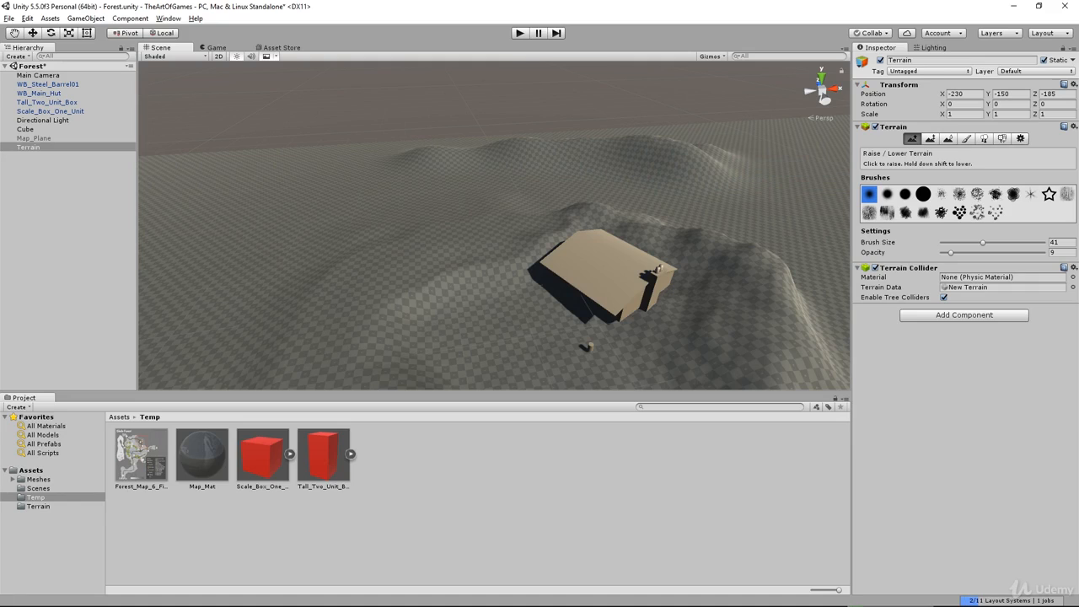
Check Final_Concept.jpg again and raise the distant hills behind the hut into higher, more varied peaks
drag(1078, 126, 608, 75)
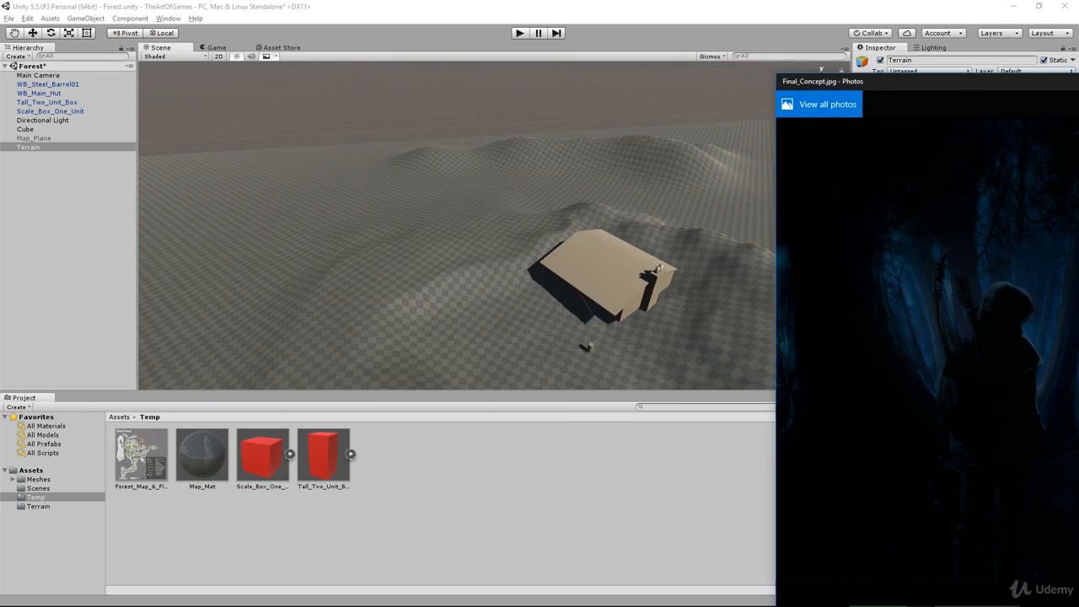
alt+drag(612, 169, 673, 221)
middle_drag(590, 136, 624, 228)
mouse_move(595, 164)
mouse_down()
mouse_move(436, 172)
mouse_move(506, 158)
mouse_move(411, 183)
mouse_move(540, 149)
mouse_move(691, 160)
mouse_move(715, 171)
mouse_move(691, 186)
mouse_move(703, 187)
mouse_move(725, 242)
mouse_move(506, 213)
mouse_move(364, 257)
mouse_move(475, 213)
mouse_move(374, 242)
mouse_move(511, 270)
mouse_move(578, 320)
mouse_move(477, 186)
mouse_move(507, 197)
mouse_up()
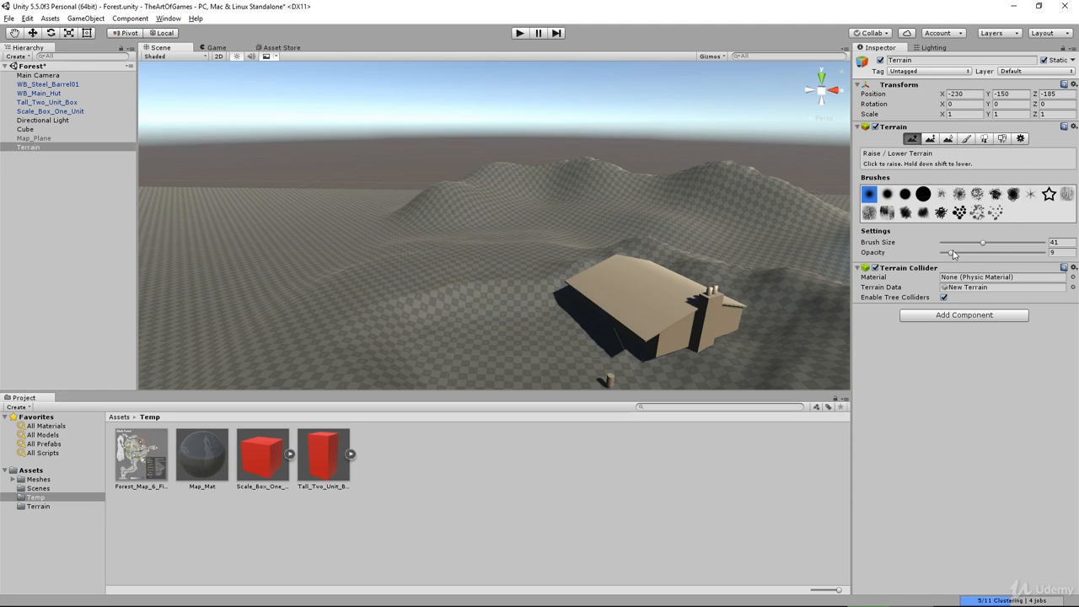
Set the brush opacity to 2 and gently raise the flat ground beside the hut into a low bank leading towards the distant hills
drag(952, 253, 943, 257)
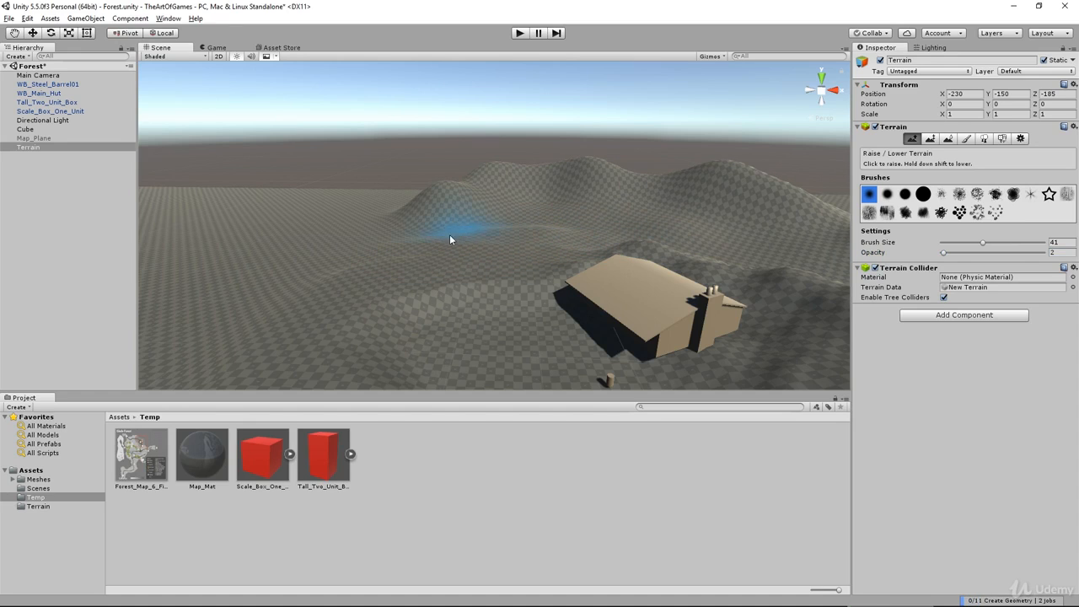
mouse_move(503, 298)
alt+mouse_down()
mouse_move(516, 260)
mouse_move(507, 256)
alt+mouse_up()
middle_drag(480, 276, 494, 301)
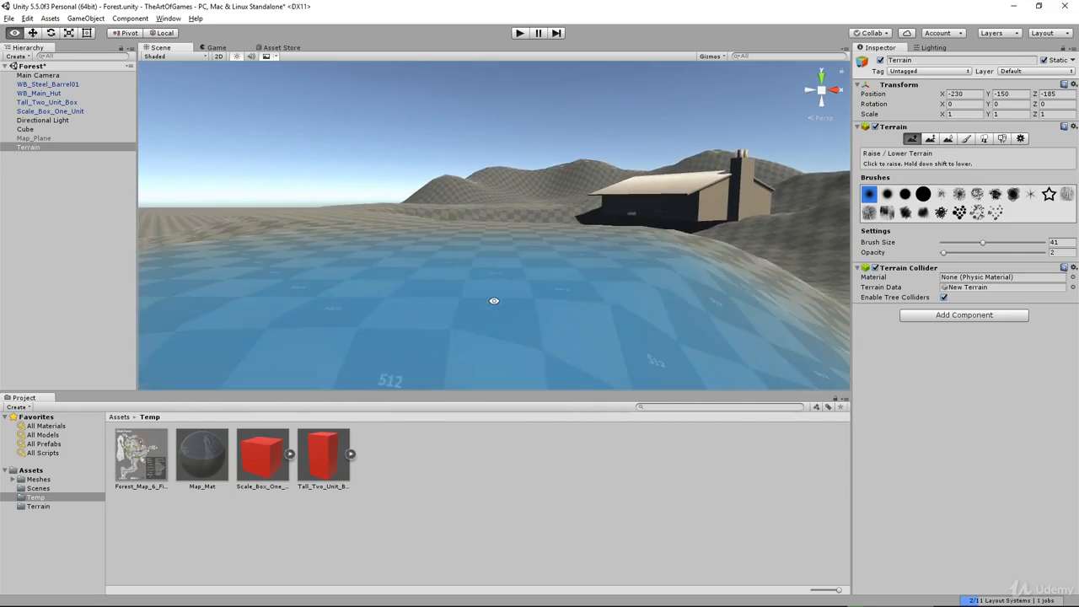
alt+drag(494, 300, 508, 335)
scroll(531, 281, up, 4)
scroll(556, 270, down, 2)
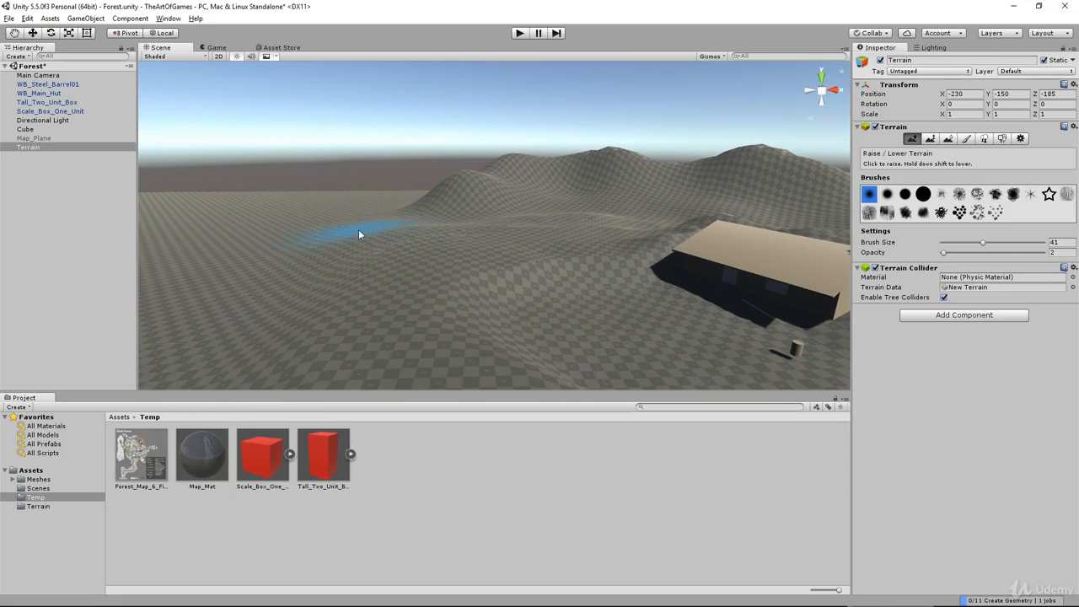
alt+drag(420, 228, 483, 251)
middle_drag(484, 250, 699, 303)
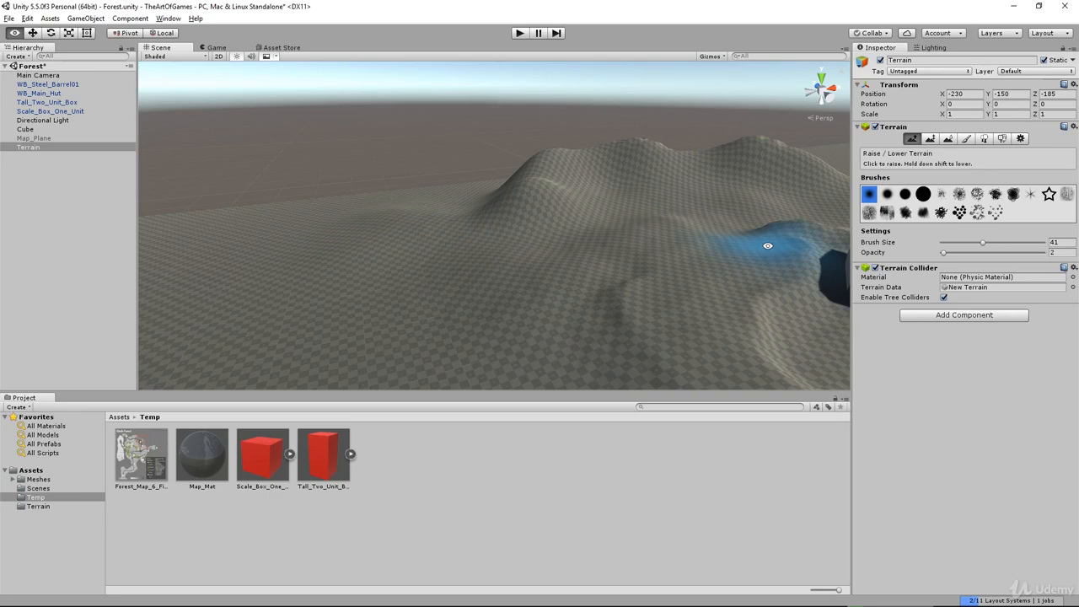
mouse_move(742, 269)
alt+mouse_down()
mouse_move(699, 258)
mouse_move(638, 287)
alt+mouse_up()
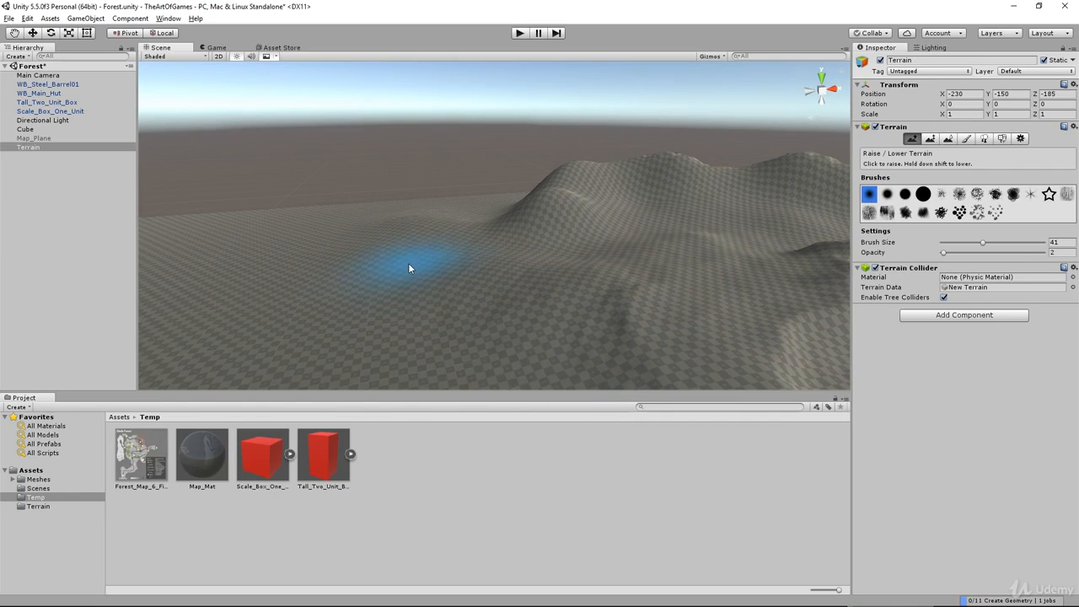
mouse_move(580, 269)
middle_down()
mouse_move(534, 288)
mouse_move(330, 243)
middle_up()
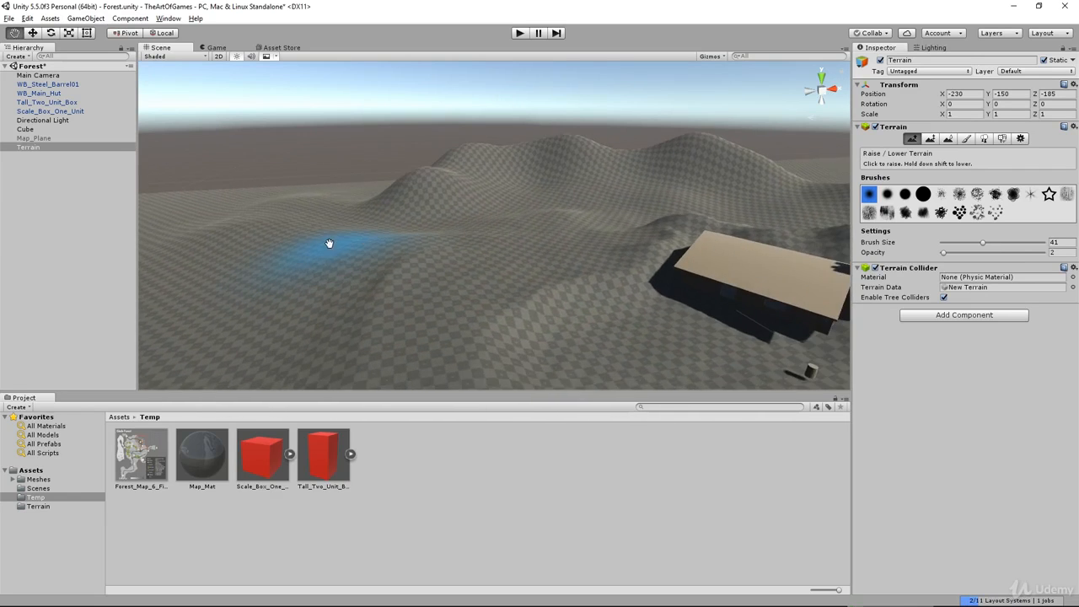
mouse_move(529, 310)
alt+mouse_down()
mouse_move(467, 303)
mouse_move(471, 293)
alt+mouse_up()
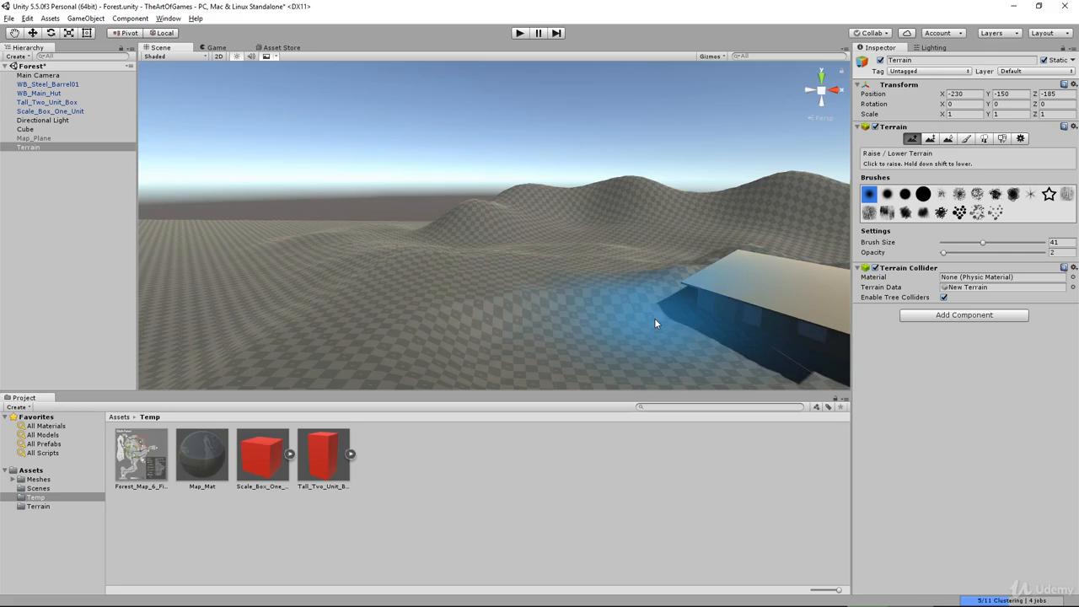
Set the brush size to 5 and try adding small bumps along the crest of the low bank beside the hut
scroll(654, 322, up, 2)
mouse_move(687, 320)
middle_down()
mouse_move(635, 275)
mouse_move(581, 252)
middle_up()
scroll(594, 275, up, 2)
scroll(588, 271, up, 2)
scroll(505, 260, up, 2)
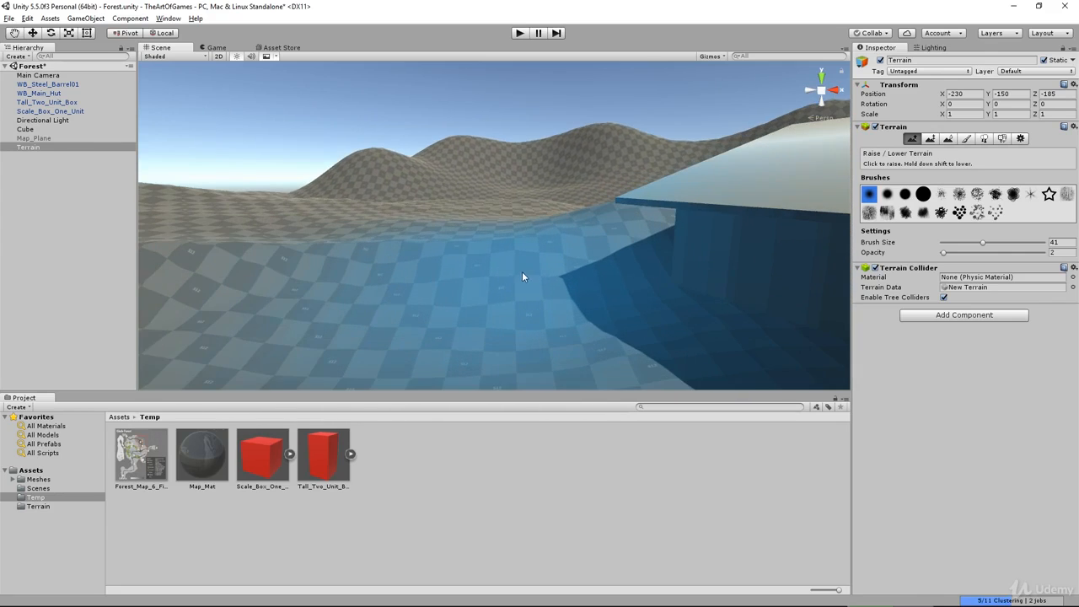
mouse_move(522, 273)
alt+mouse_down()
mouse_move(571, 305)
mouse_move(571, 294)
alt+mouse_up()
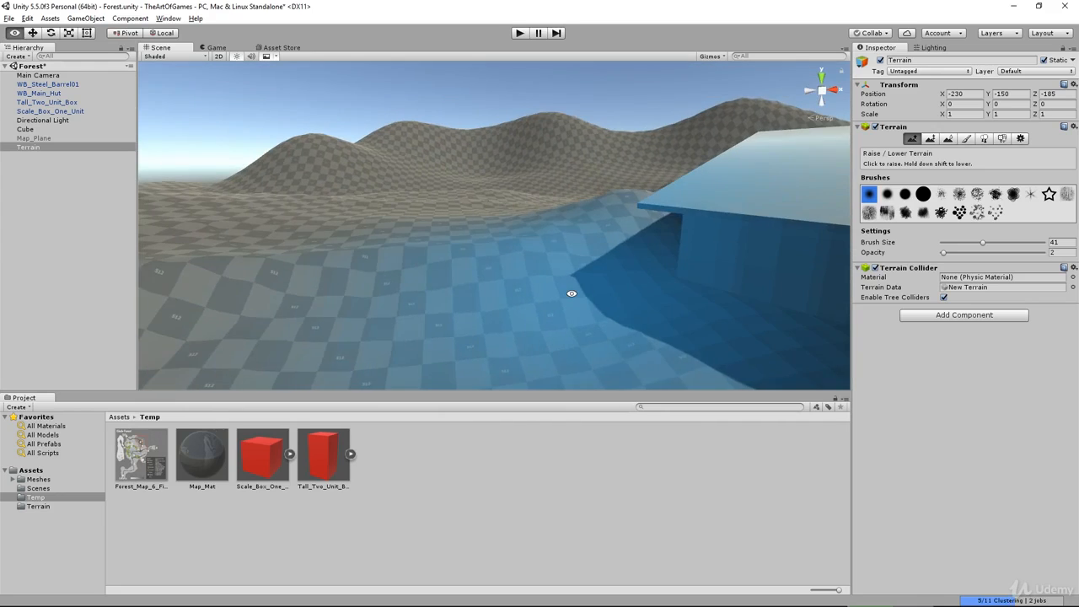
click(945, 243)
drag(945, 244, 942, 244)
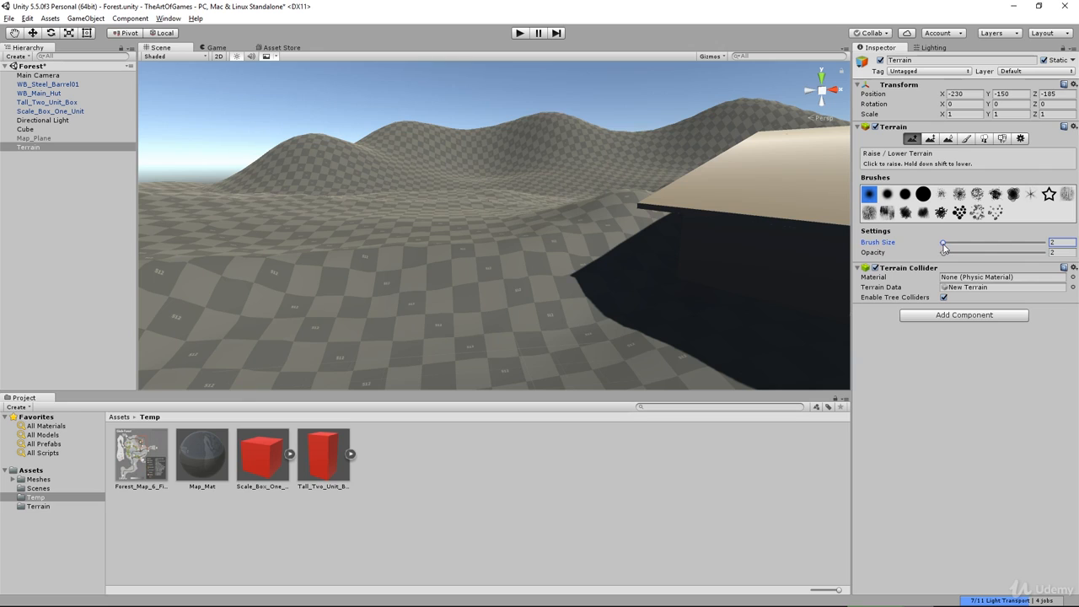
drag(942, 244, 945, 243)
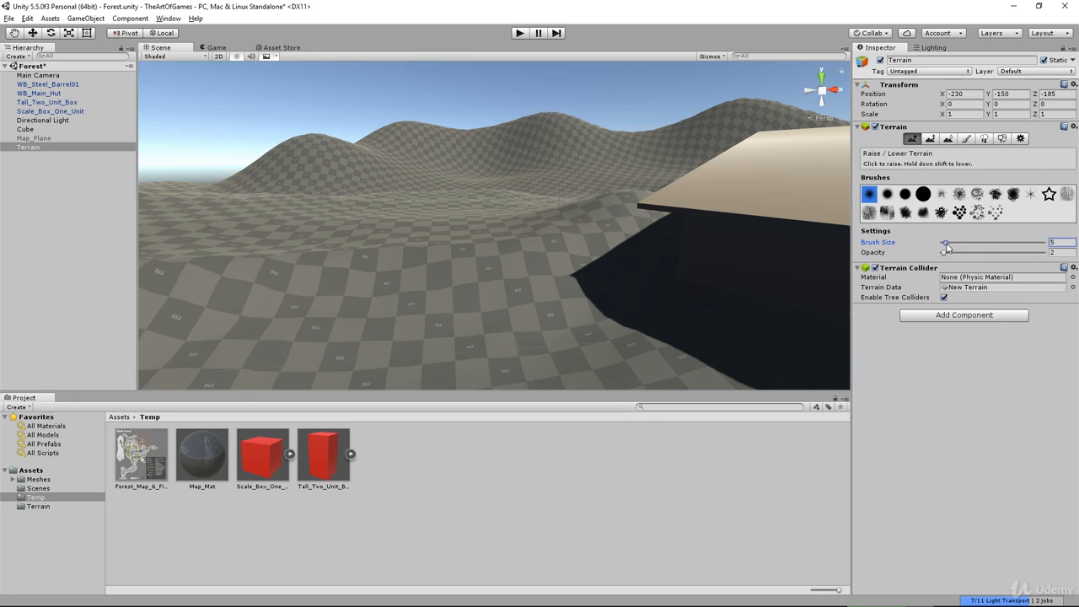
click(554, 305)
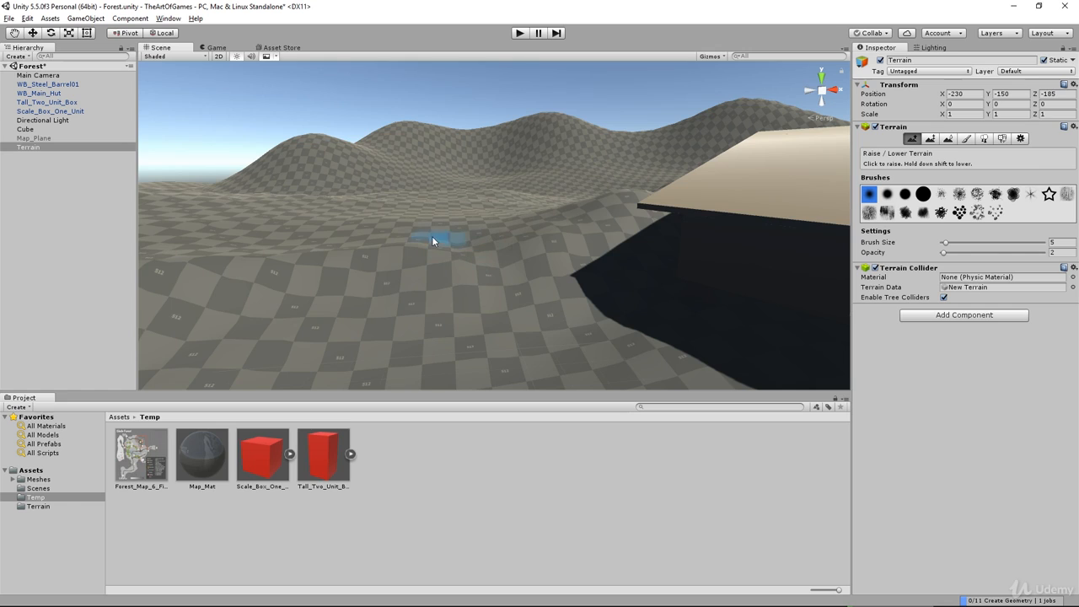
mouse_move(441, 243)
mouse_down()
mouse_move(369, 251)
mouse_move(404, 252)
mouse_up()
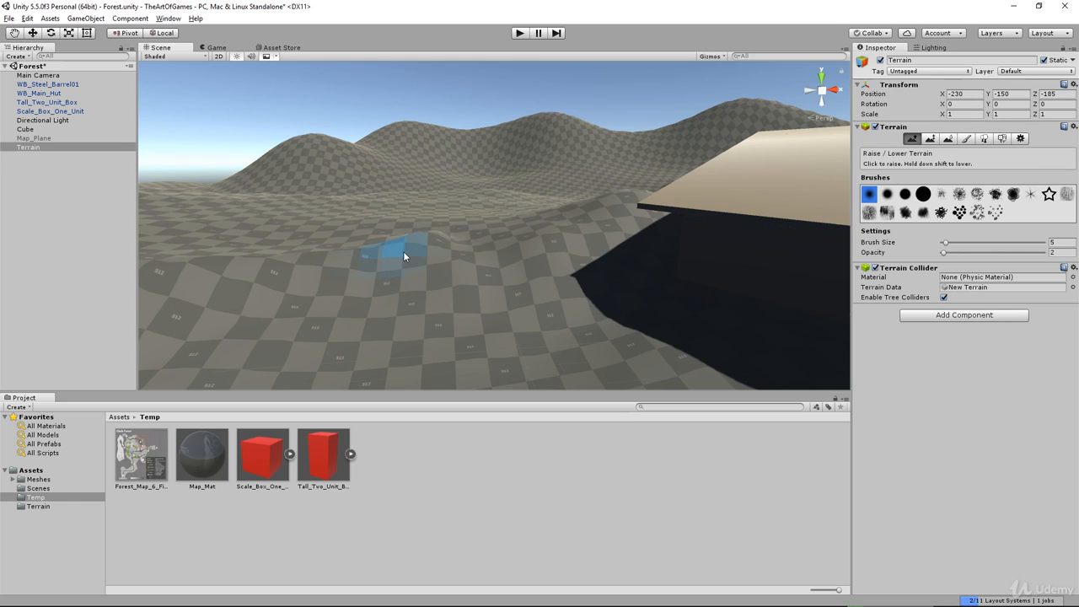
Set brush size 8 and opacity 1, and add subtle unevenness to the crest of the bank beside the hut
click(949, 242)
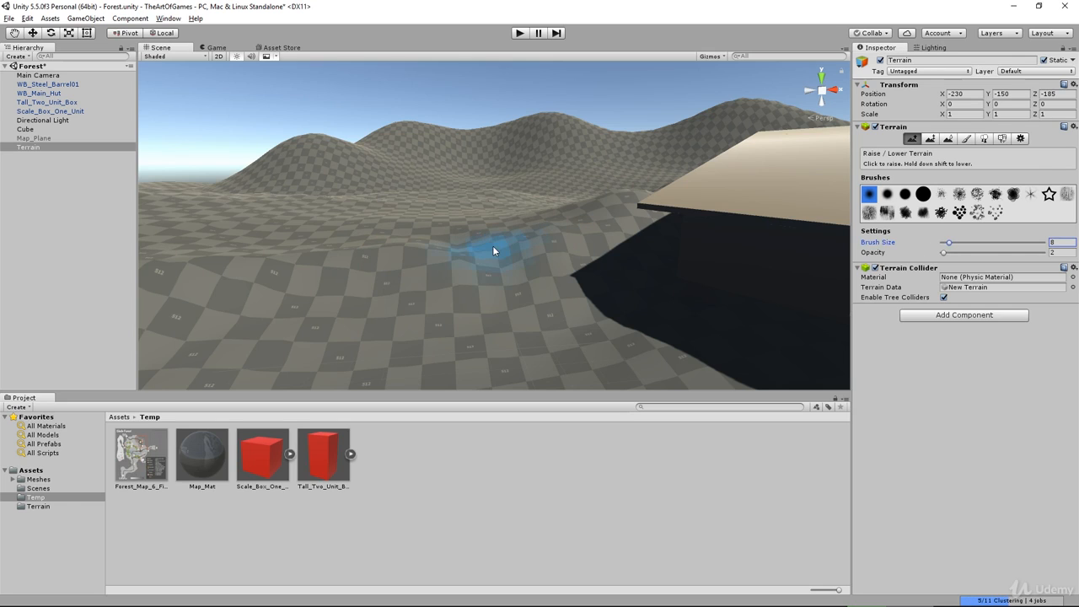
drag(456, 245, 426, 243)
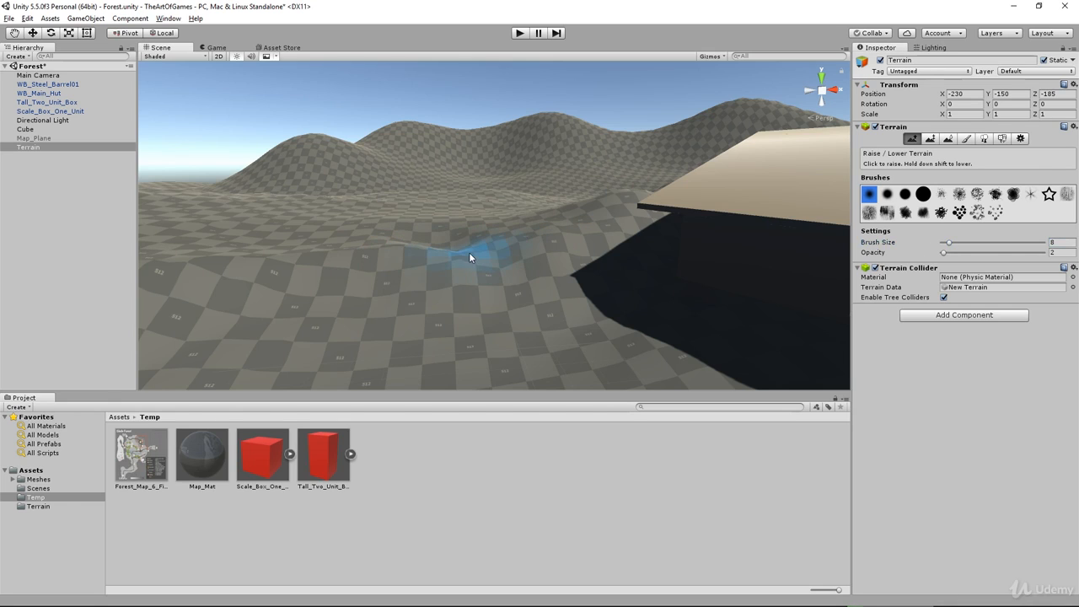
click(945, 254)
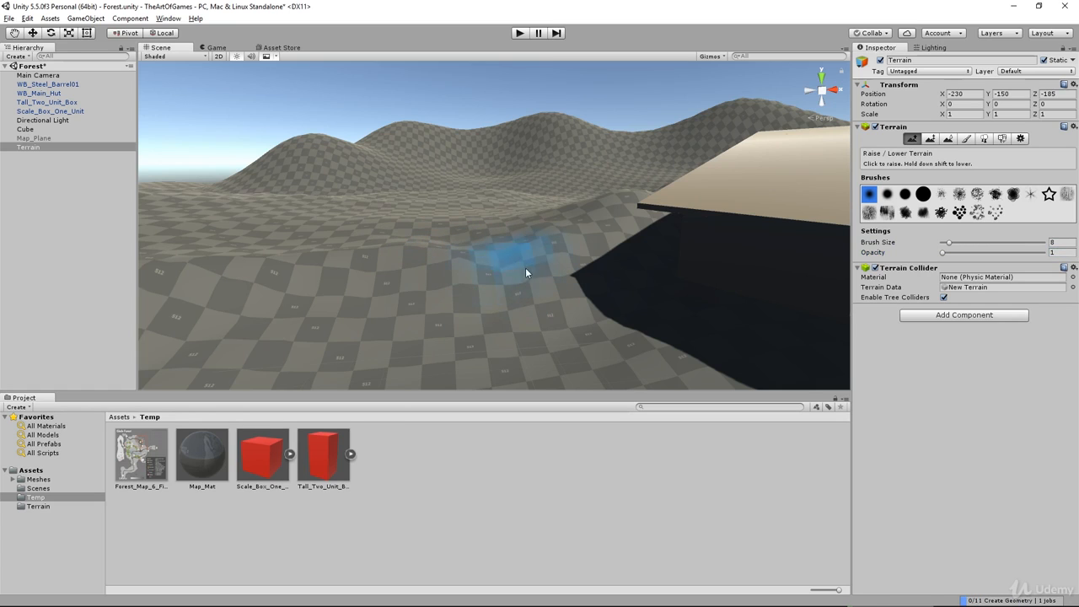
alt+drag(479, 354, 487, 275)
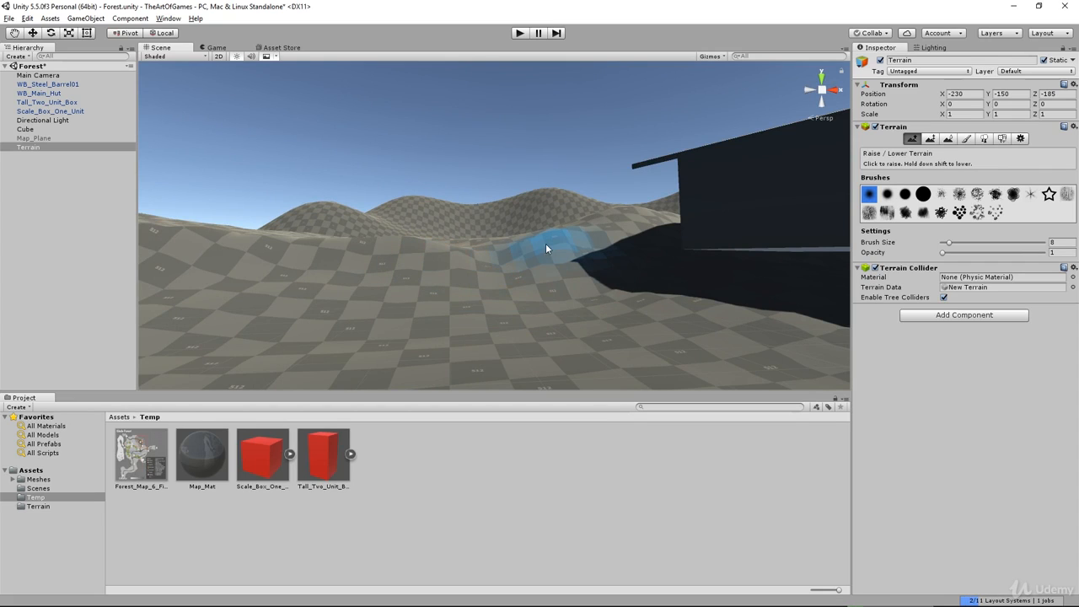
alt+drag(525, 242, 533, 331)
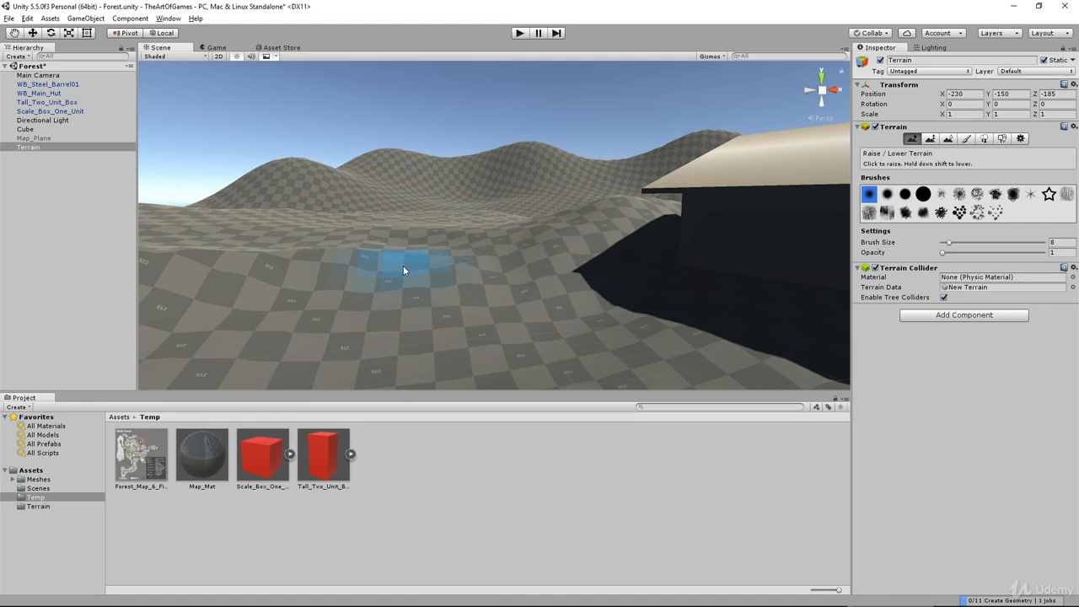
Examine the reshaped ground around the hut from the foreground mound and compare the view with the concept image Final_Concept.jpg
scroll(508, 317, down, 3)
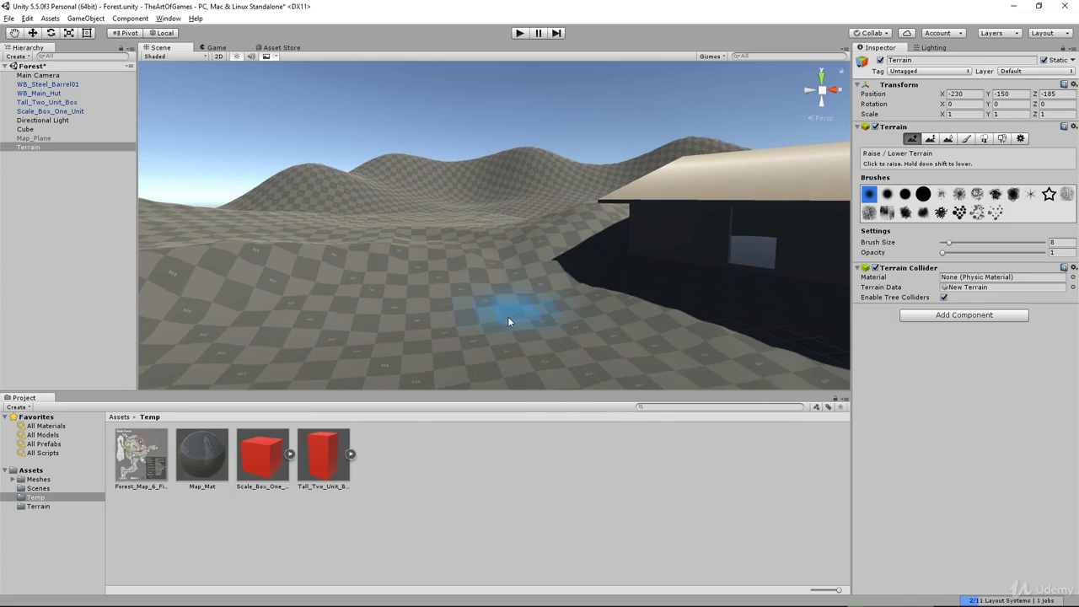
alt+drag(534, 368, 510, 352)
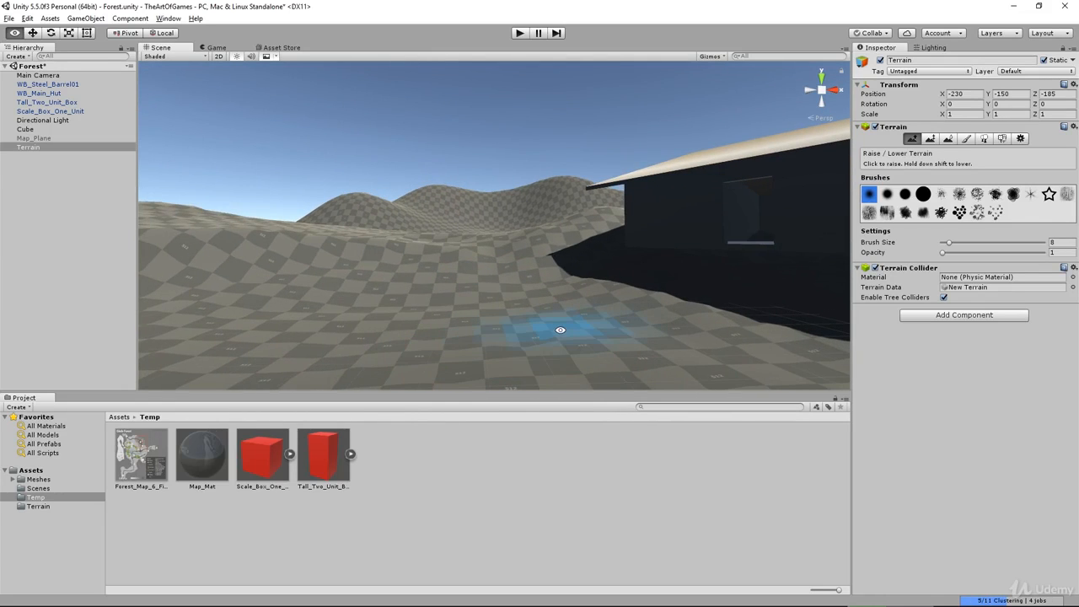
mouse_move(563, 327)
alt+mouse_down()
mouse_move(561, 349)
mouse_move(551, 300)
mouse_move(562, 306)
mouse_move(433, 313)
mouse_move(429, 342)
mouse_move(409, 292)
mouse_move(535, 322)
mouse_move(528, 333)
mouse_move(551, 315)
alt+mouse_up()
scroll(480, 303, down, 5)
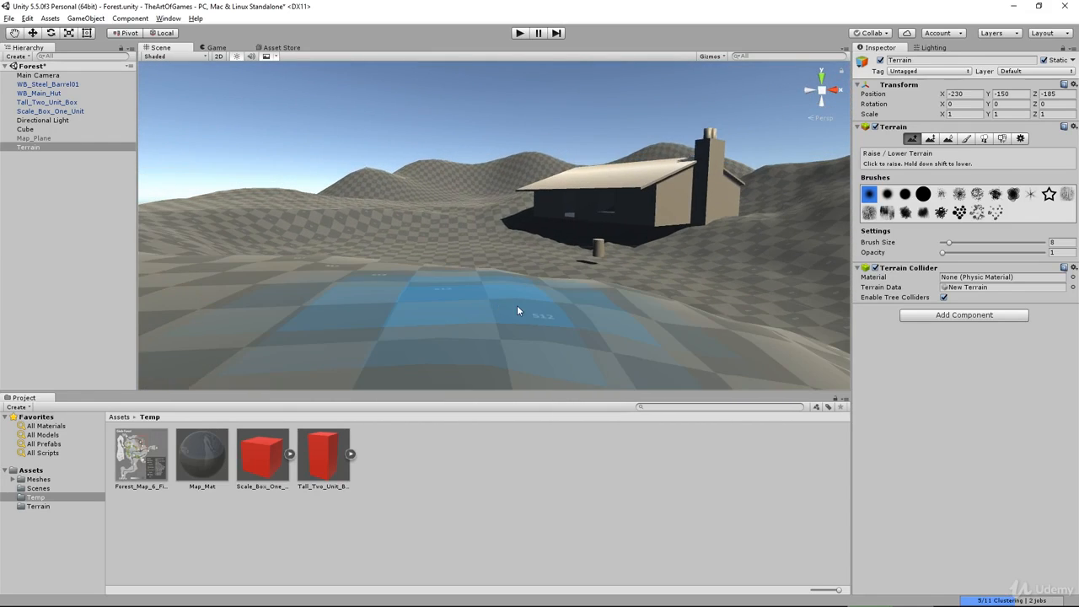
scroll(523, 308, down, 2)
scroll(541, 306, up, 2)
scroll(533, 311, down, 3)
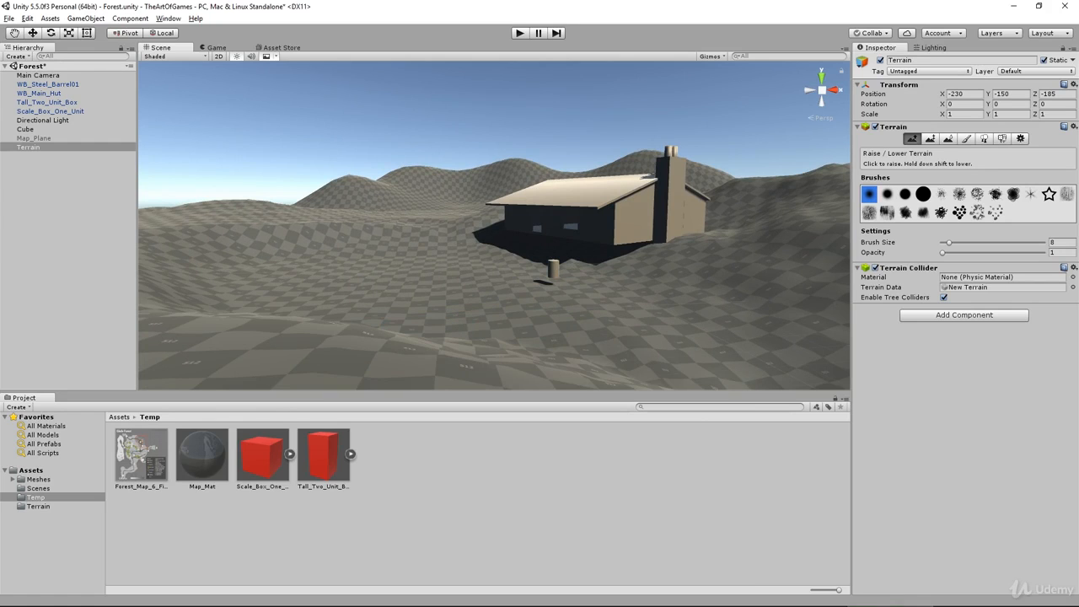
drag(1078, 111, 648, 105)
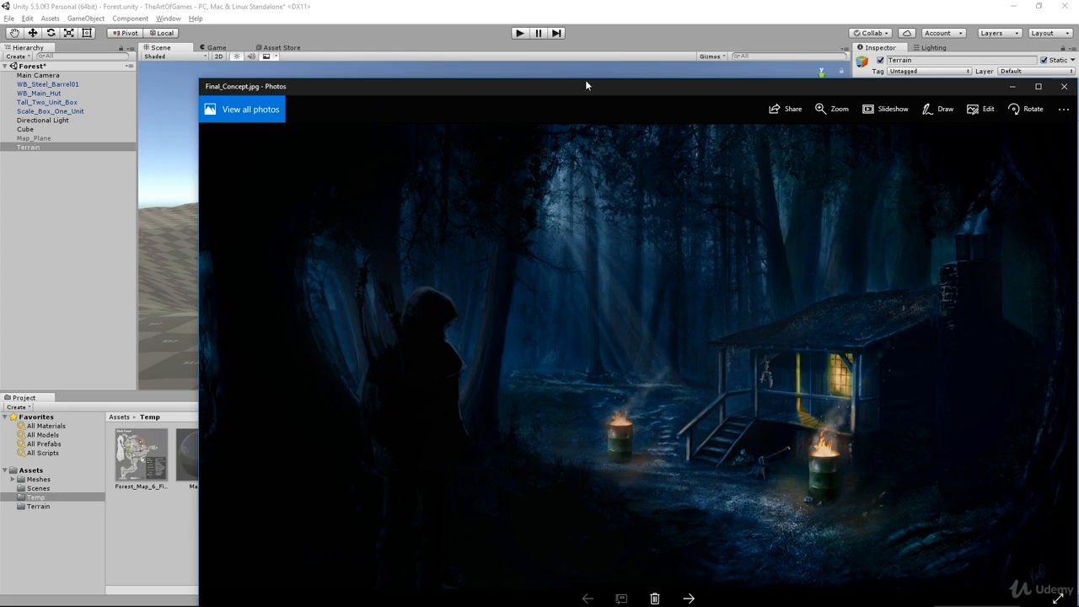
drag(581, 87, 1078, 106)
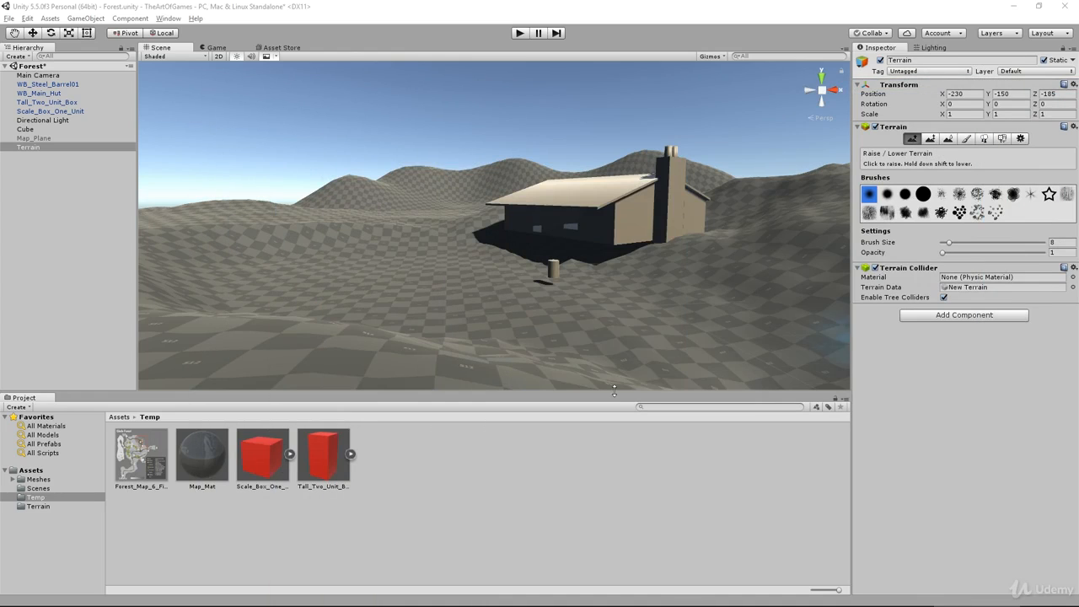
Try raising a bump on the crest of the foreground mound, and undo that stroke
drag(540, 358, 477, 355)
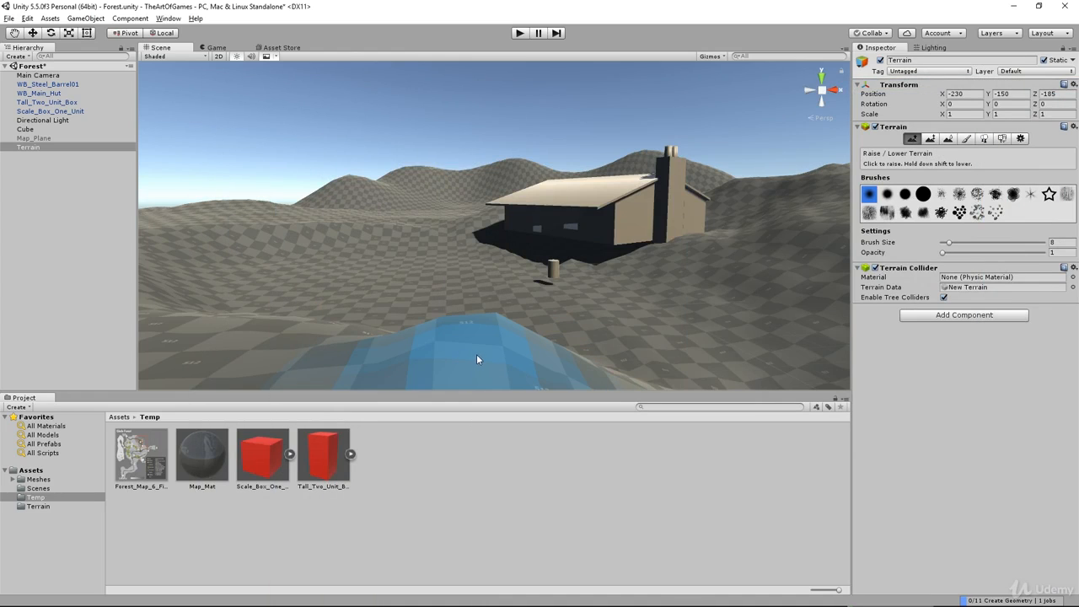
key(ctrl+z)
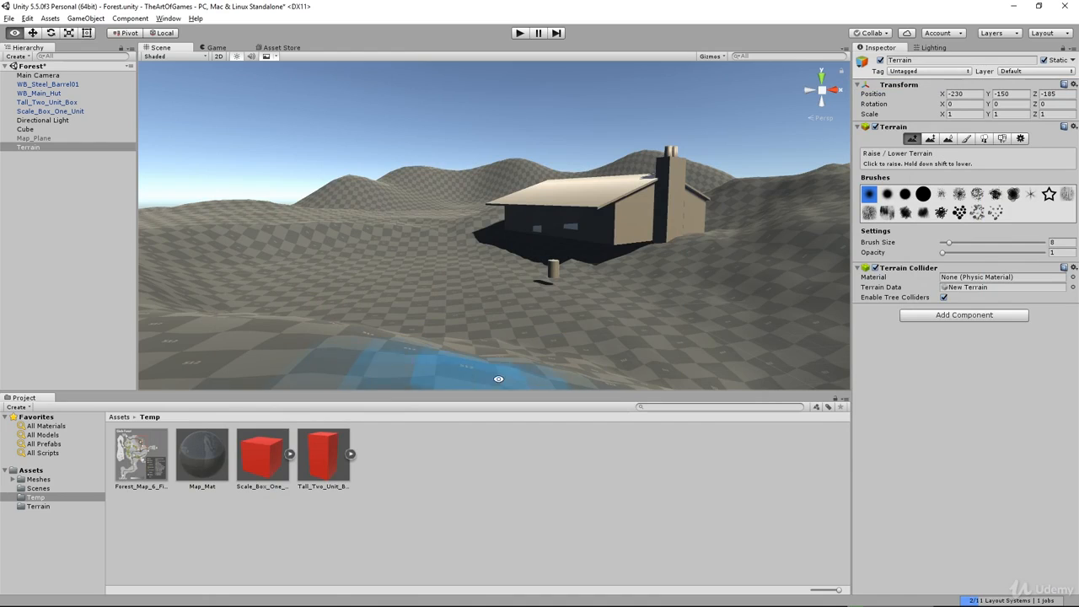
Find WB_Oak_Tree_01 among the White_Box meshes and place it on the foreground mound facing the hut
click(38, 478)
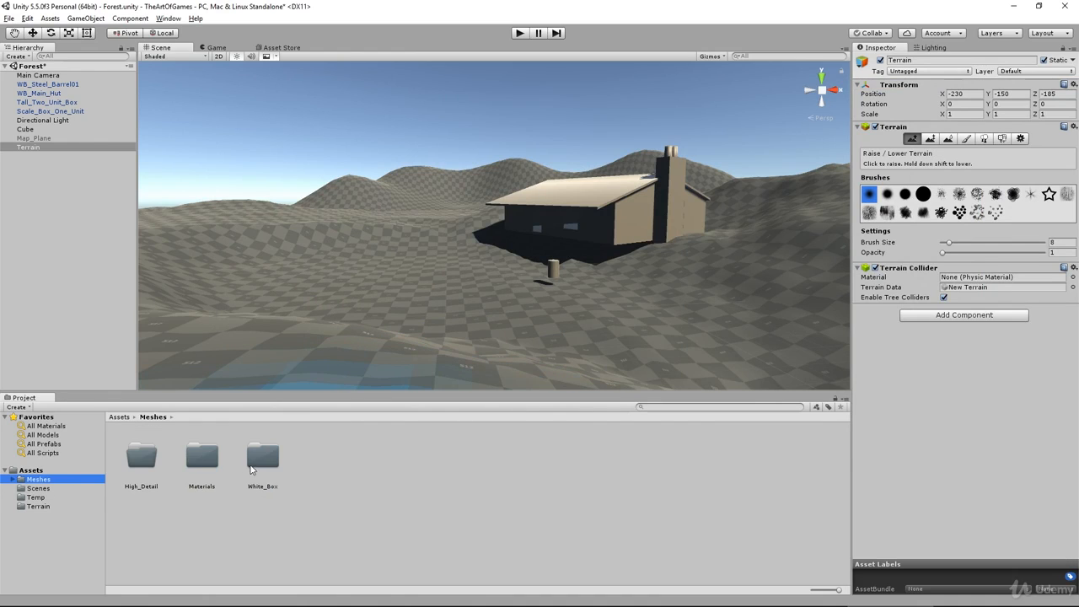
double_click(252, 470)
scroll(384, 490, down, 2)
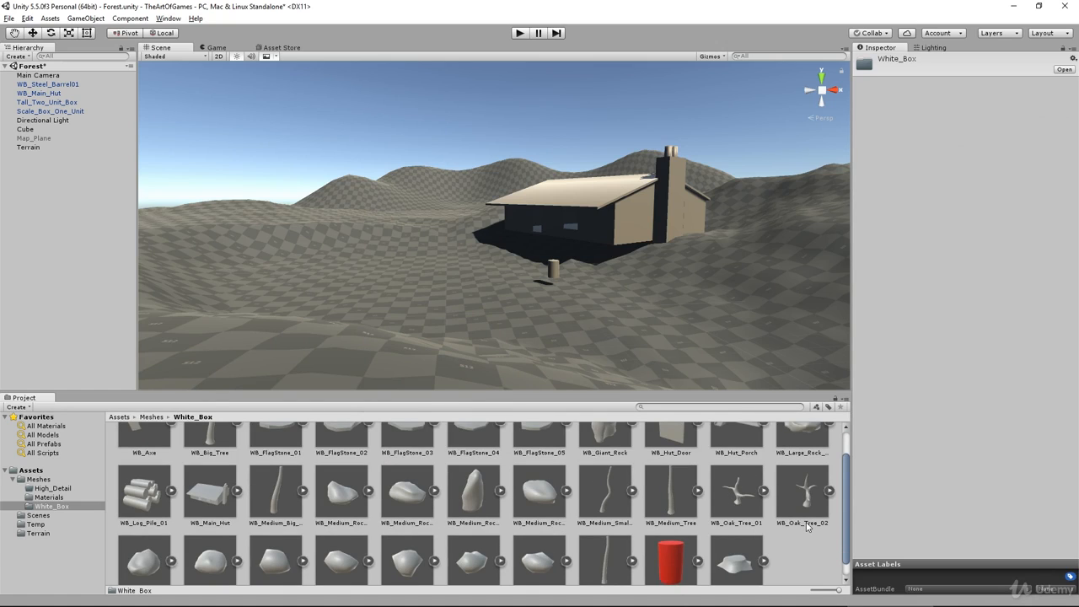
click(742, 496)
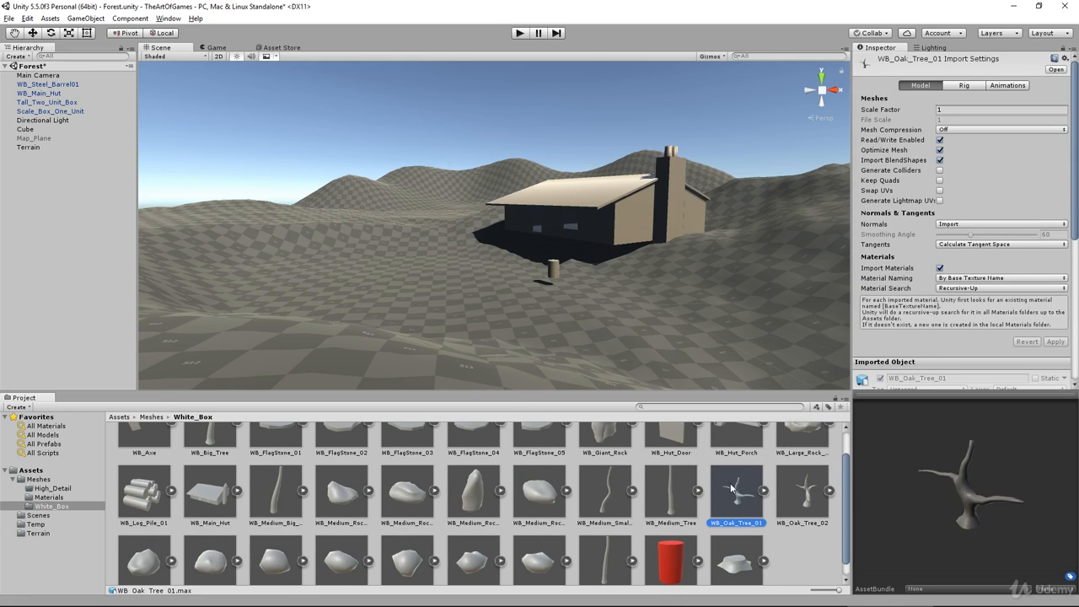
drag(532, 393, 342, 346)
key(f)
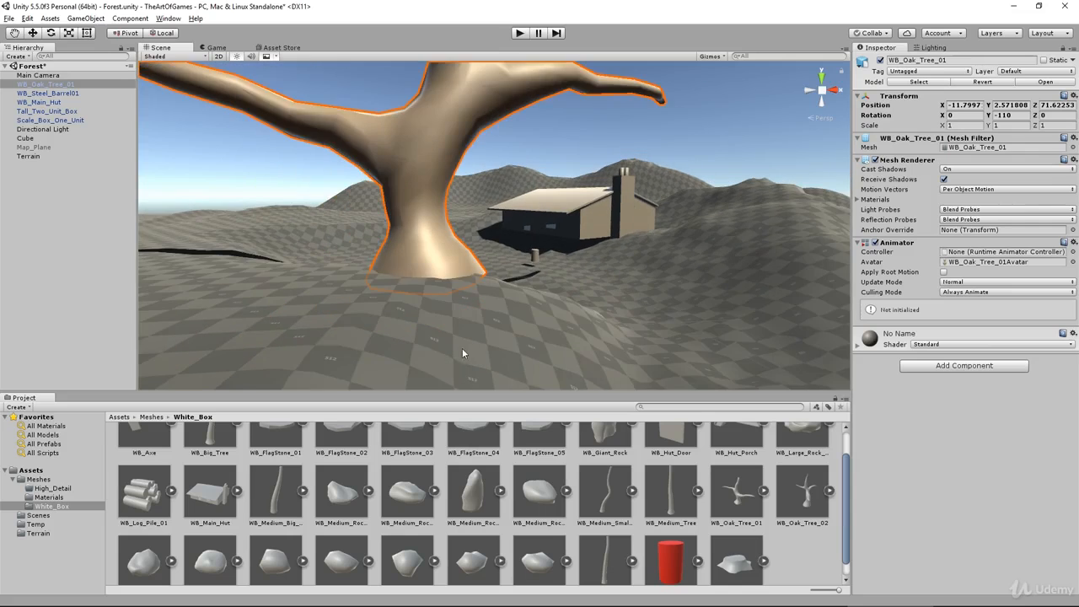
Move the oak tree across the foreground mound to about X -14.47, Y 2.57, Z 71.49, clearing the view of the hut
alt+drag(474, 325, 465, 334)
key(e)
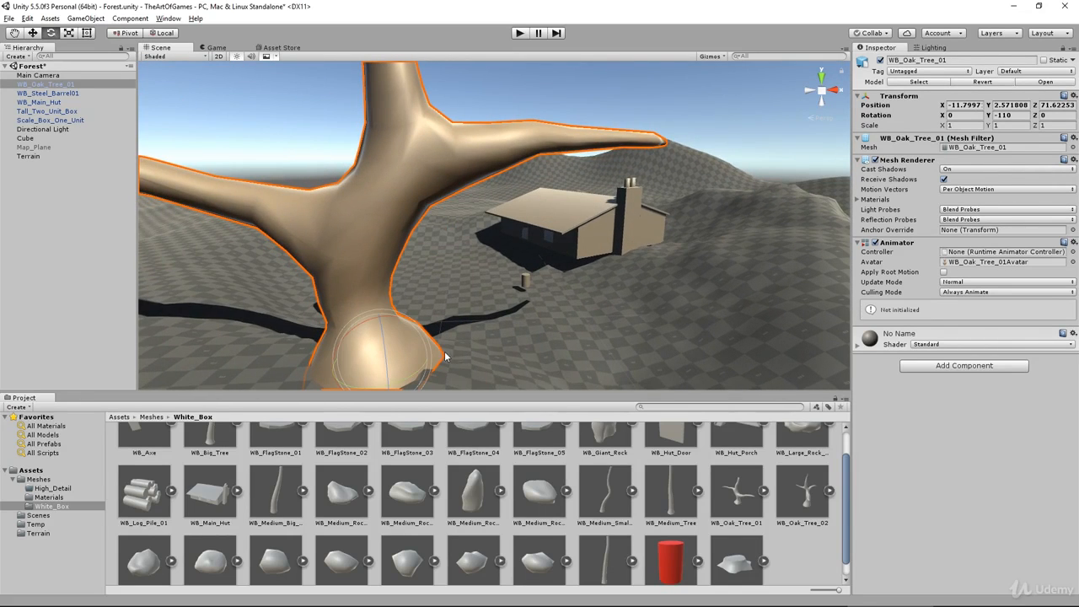
middle_drag(447, 358, 434, 339)
scroll(430, 331, down, 5)
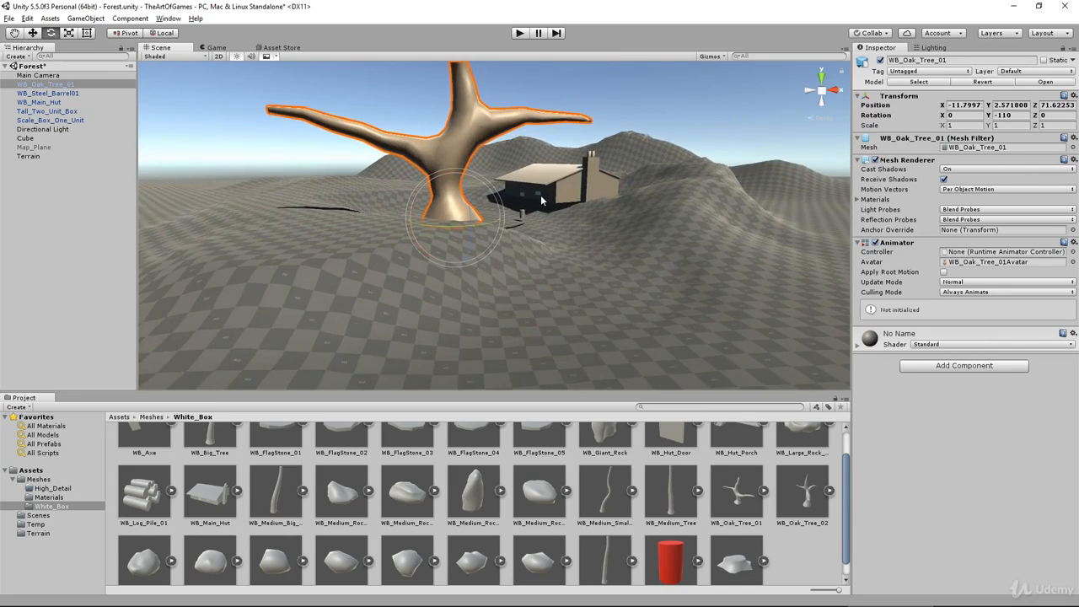
alt+drag(491, 292, 542, 275)
key(w)
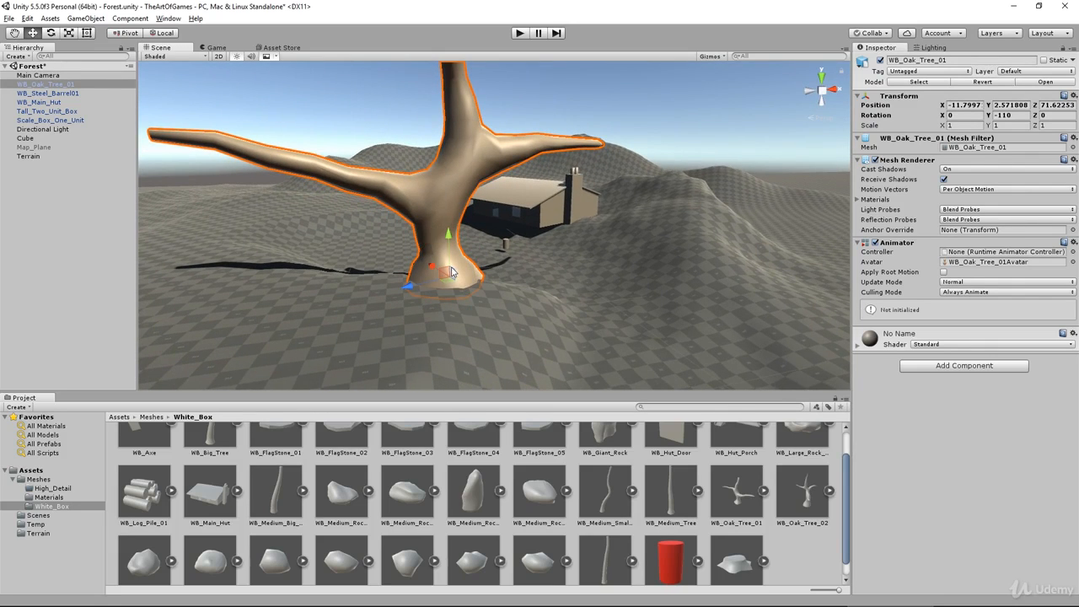
drag(447, 283, 407, 288)
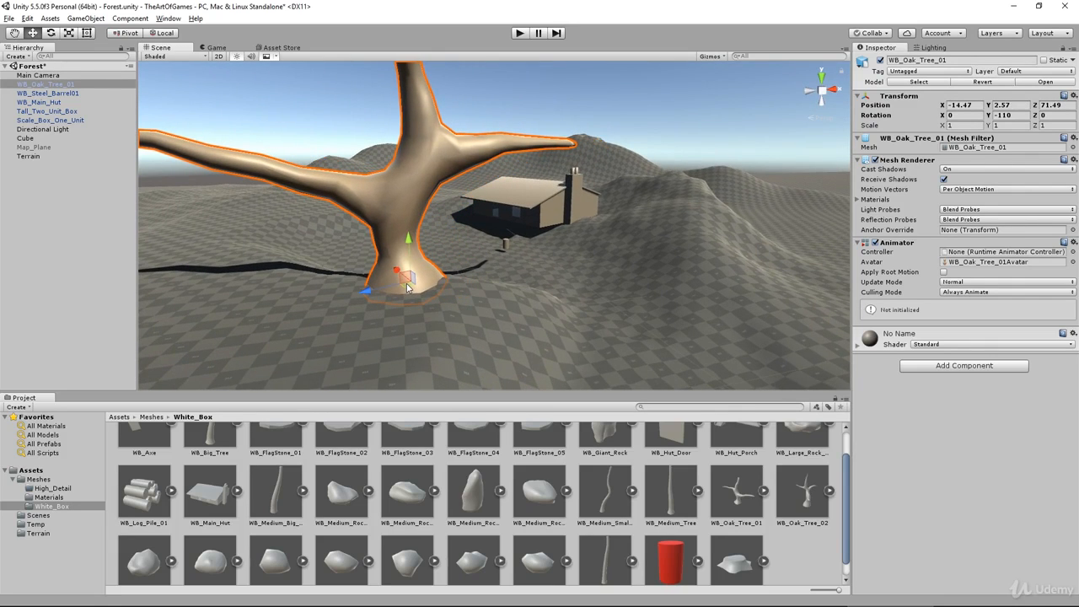
scroll(413, 285, up, 8)
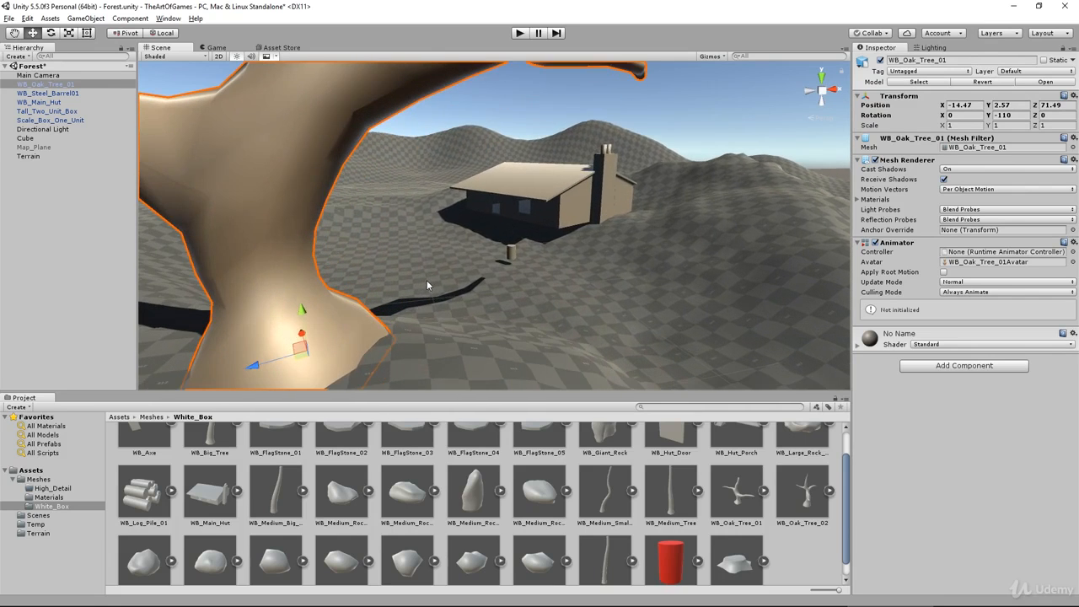
Move the oak tree forward off the foreground mound's crest to about X -13.71, Y 2.57, Z 77.24, keeping the hut in view
alt+drag(410, 319, 437, 324)
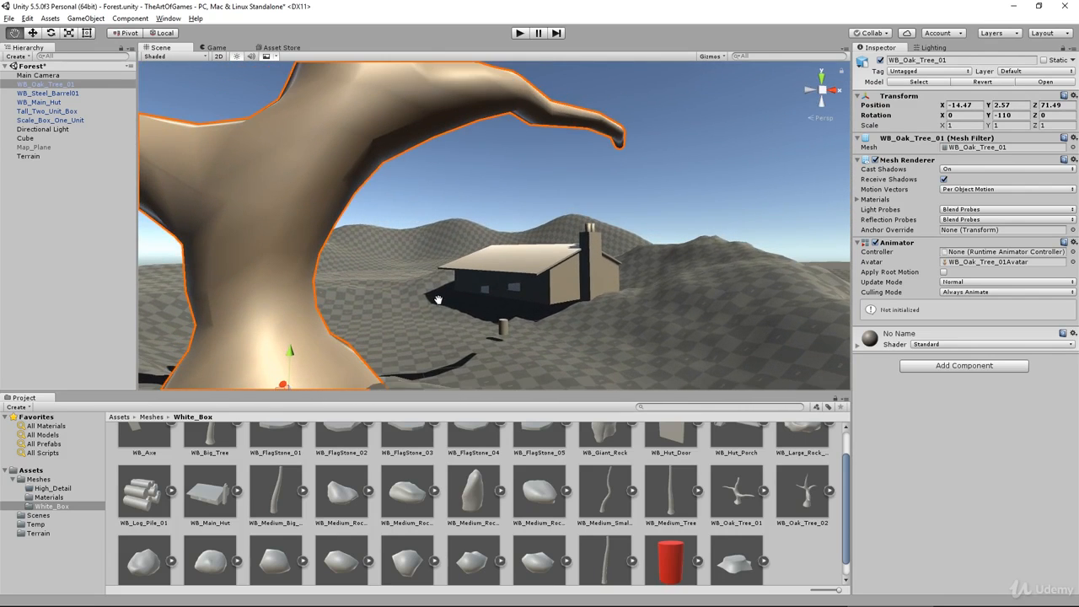
middle_drag(437, 319, 377, 351)
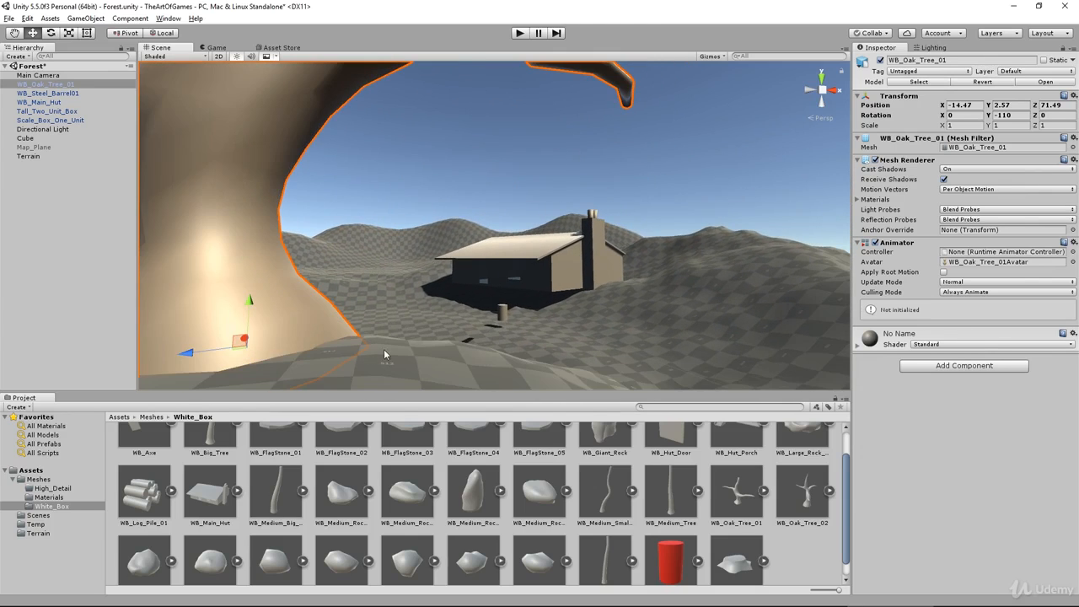
scroll(425, 329, up, 2)
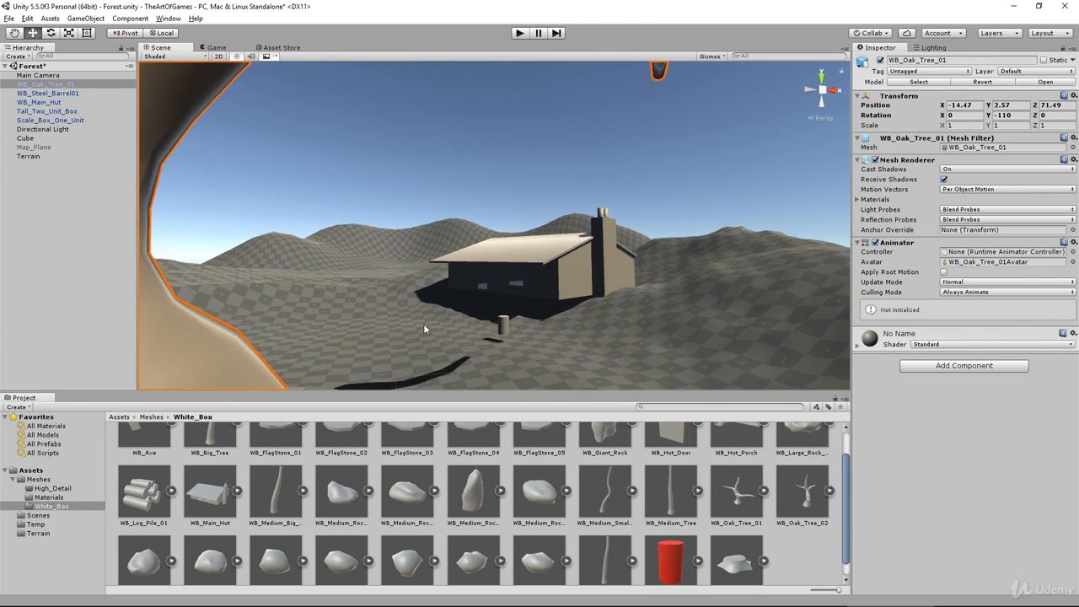
scroll(424, 329, down, 2)
middle_drag(425, 302, 446, 323)
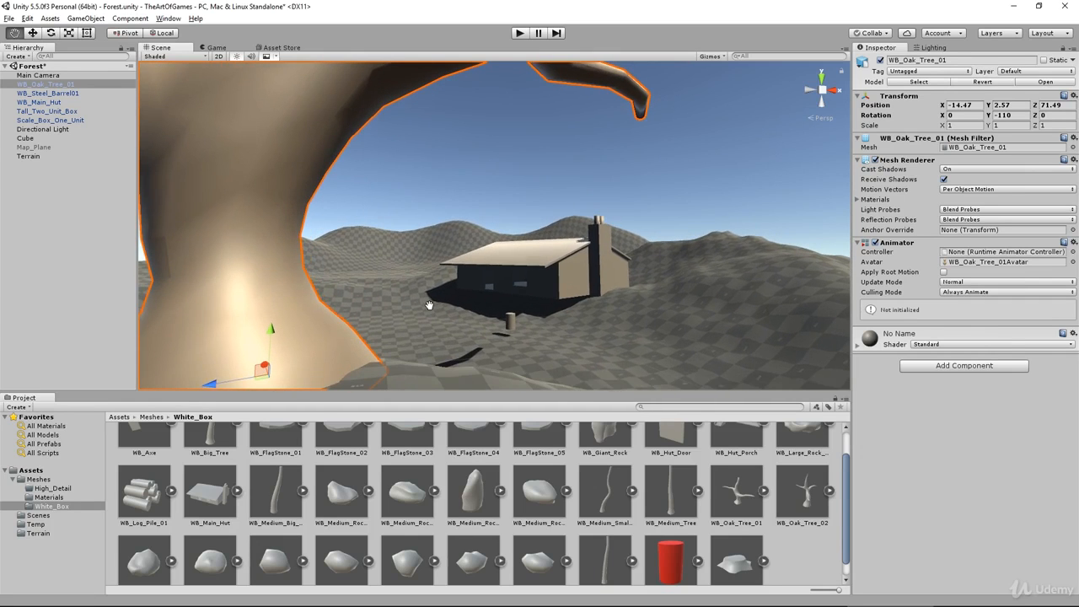
alt+drag(528, 324, 419, 289)
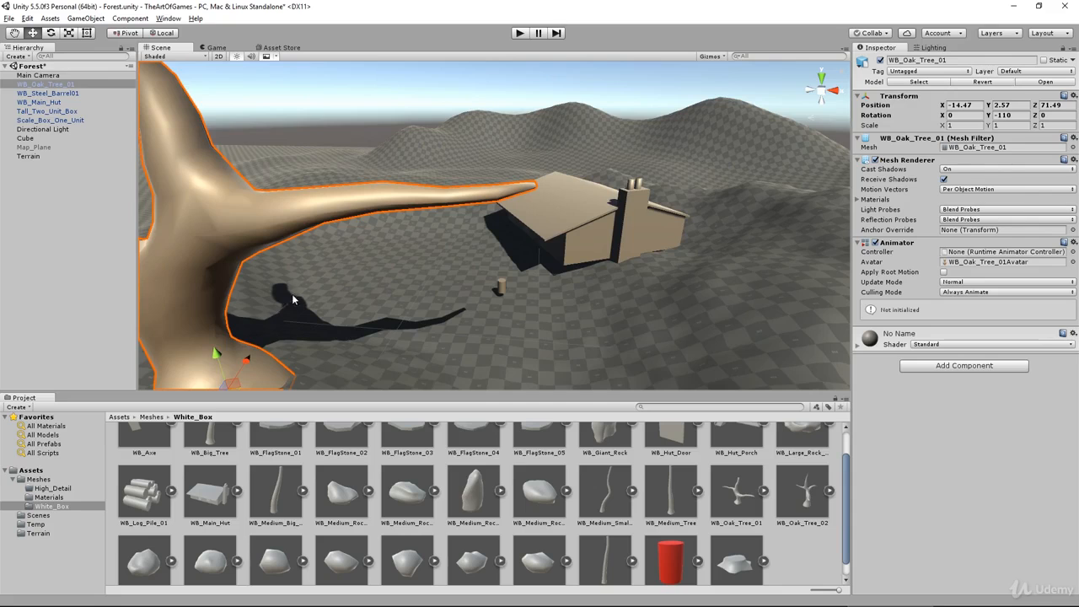
alt+drag(294, 300, 492, 310)
scroll(492, 310, up, 4)
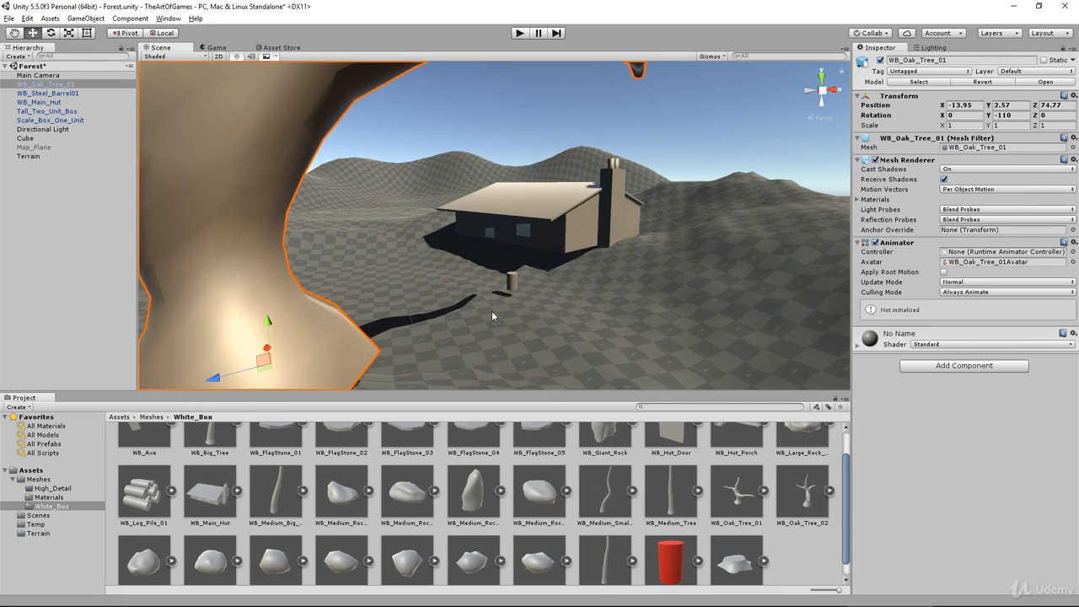
middle_drag(491, 296, 491, 301)
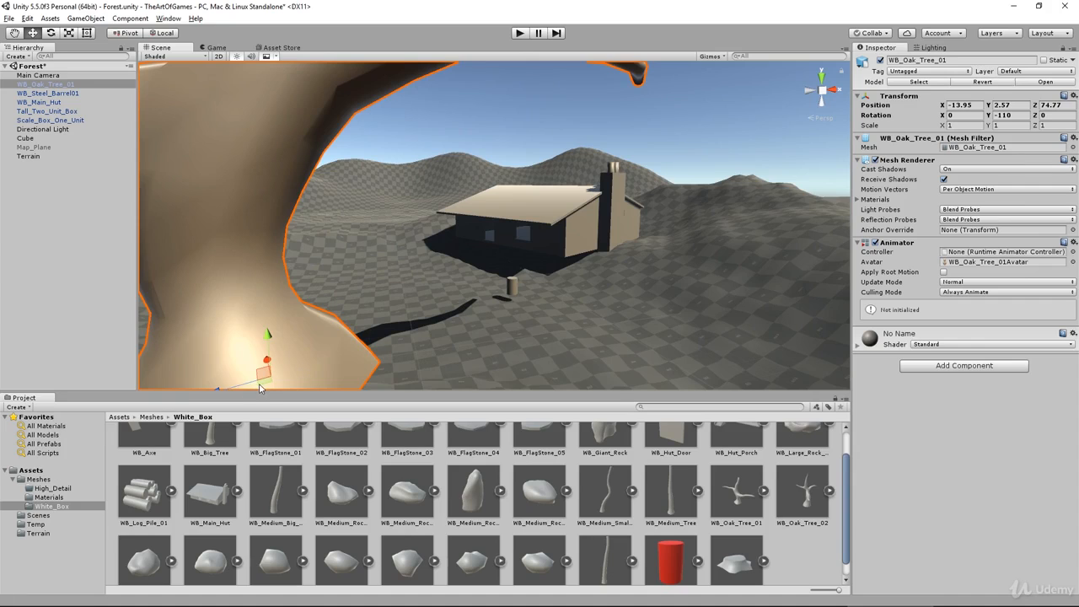
drag(264, 385, 299, 342)
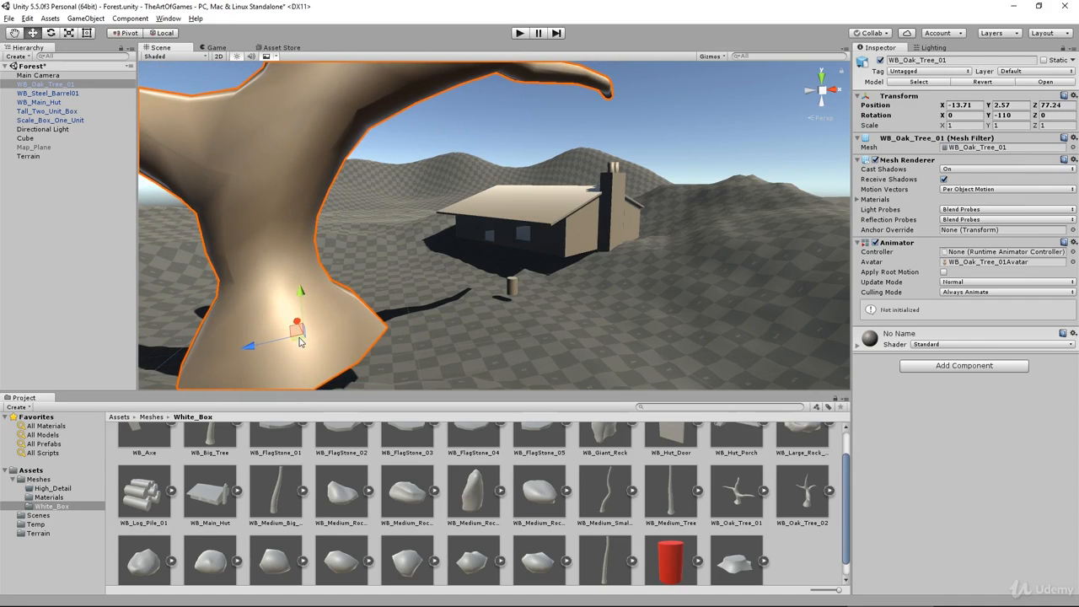
Examine how the oak tree's base sits on the ground and how its trunk frames the hut from near and far
alt+drag(384, 339, 422, 322)
middle_drag(588, 307, 607, 313)
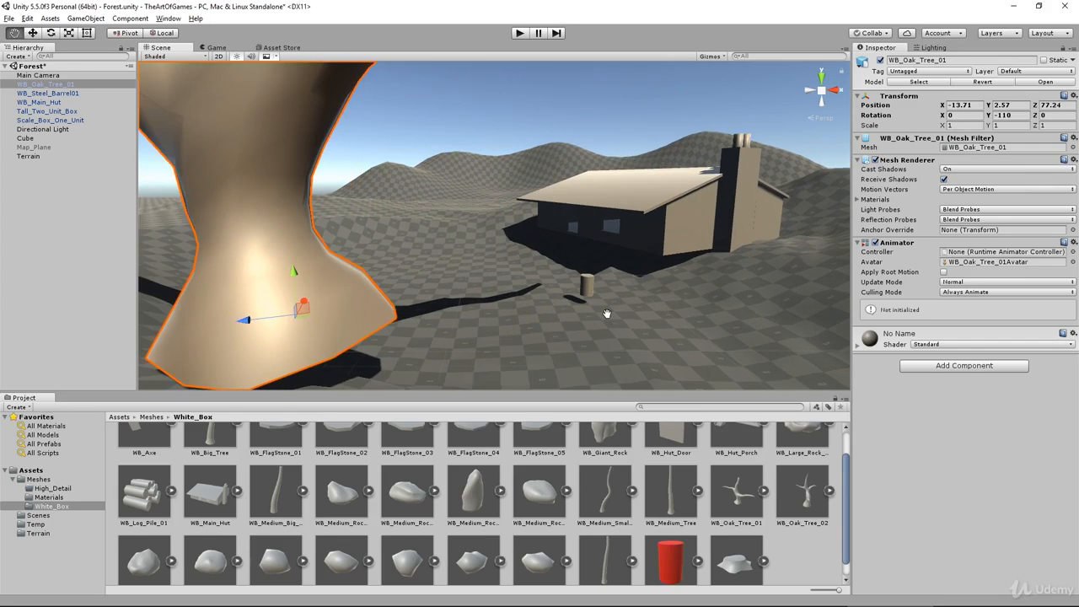
scroll(605, 318, down, 8)
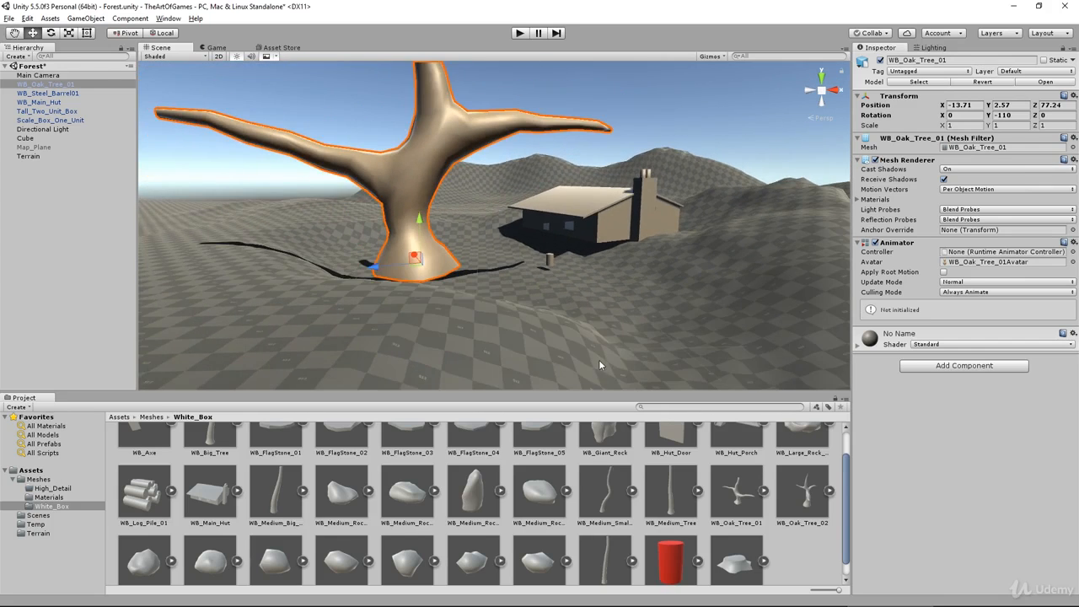
middle_drag(599, 365, 585, 299)
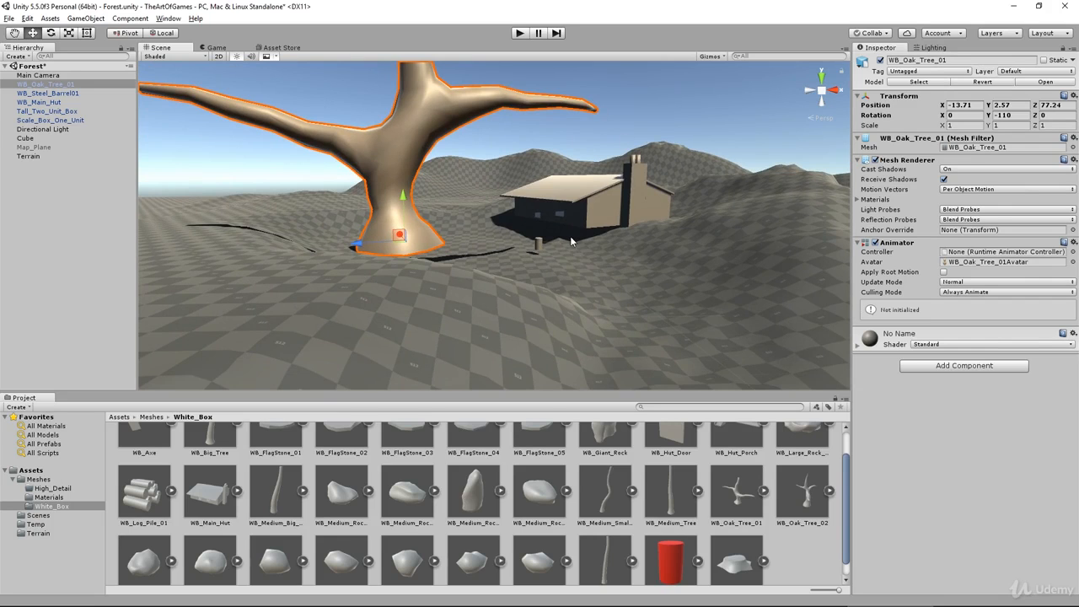
scroll(571, 242, up, 6)
middle_drag(508, 225, 529, 260)
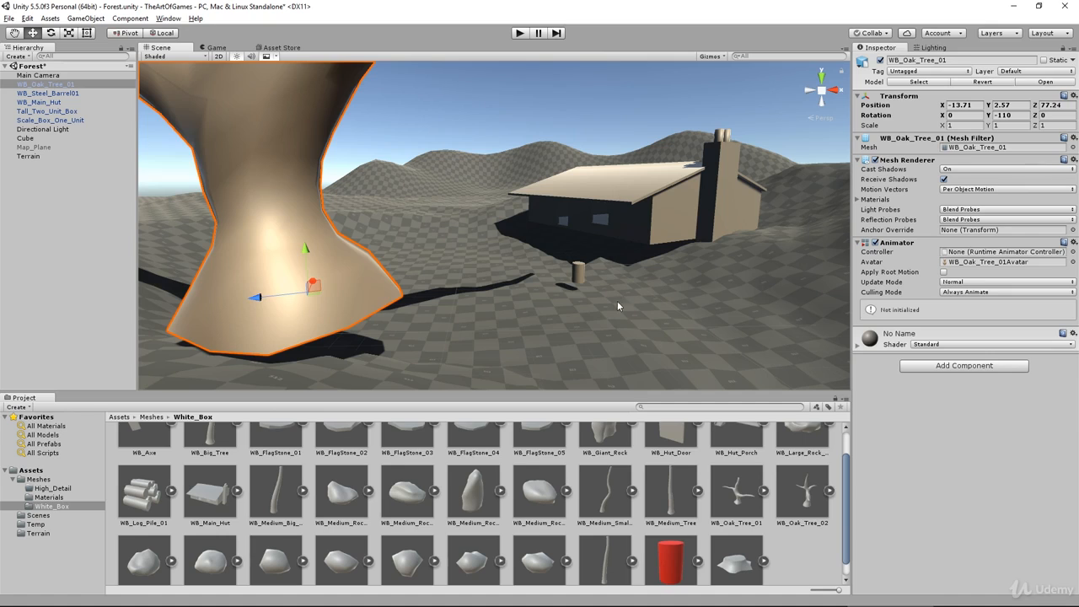
scroll(534, 257, up, 2)
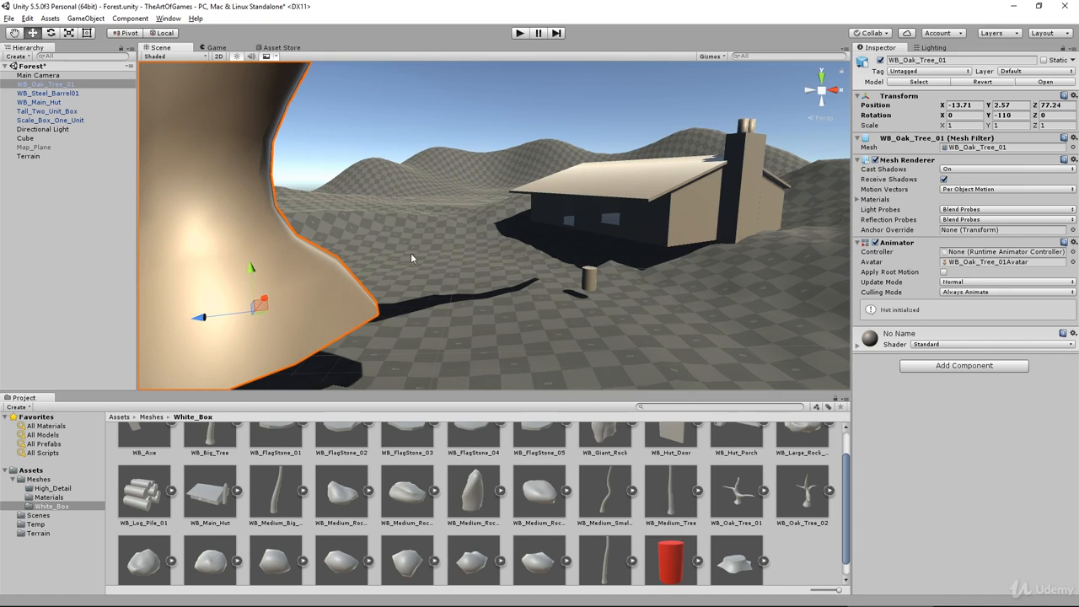
scroll(453, 274, down, 3)
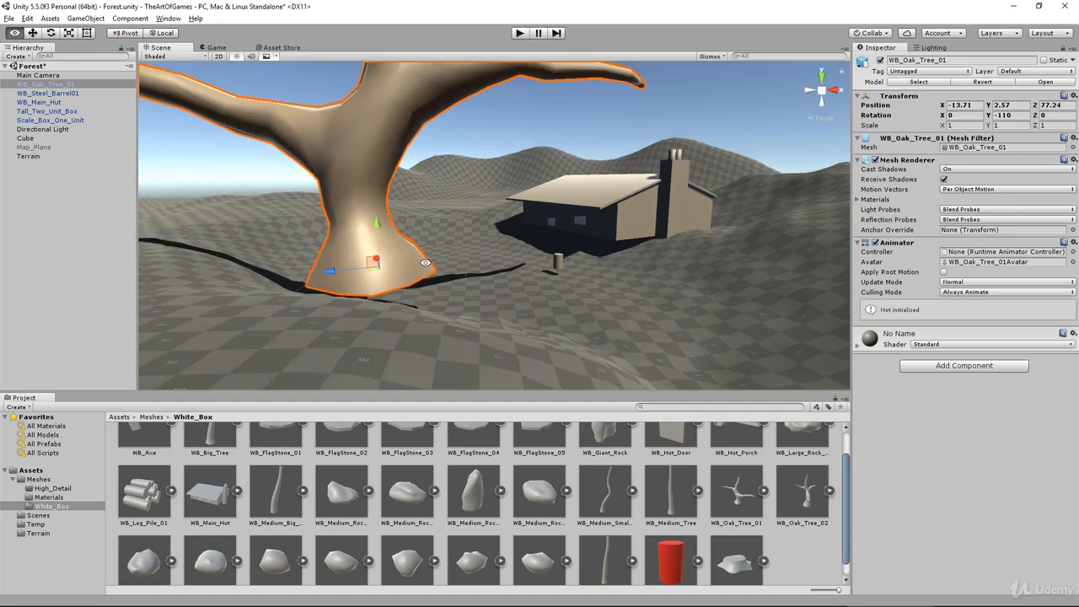
alt+drag(426, 262, 358, 274)
middle_drag(357, 275, 402, 266)
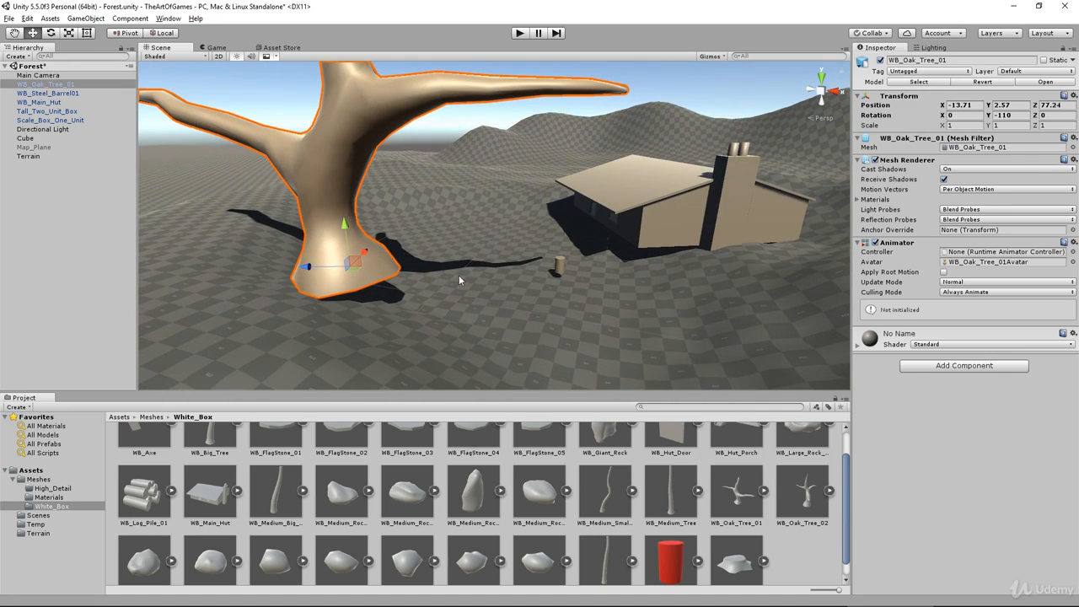
Raise the terrain around the oak tree's base with Raise/Lower Terrain at brush size 8 and opacity 1, using the solid and soft round brushes
click(29, 156)
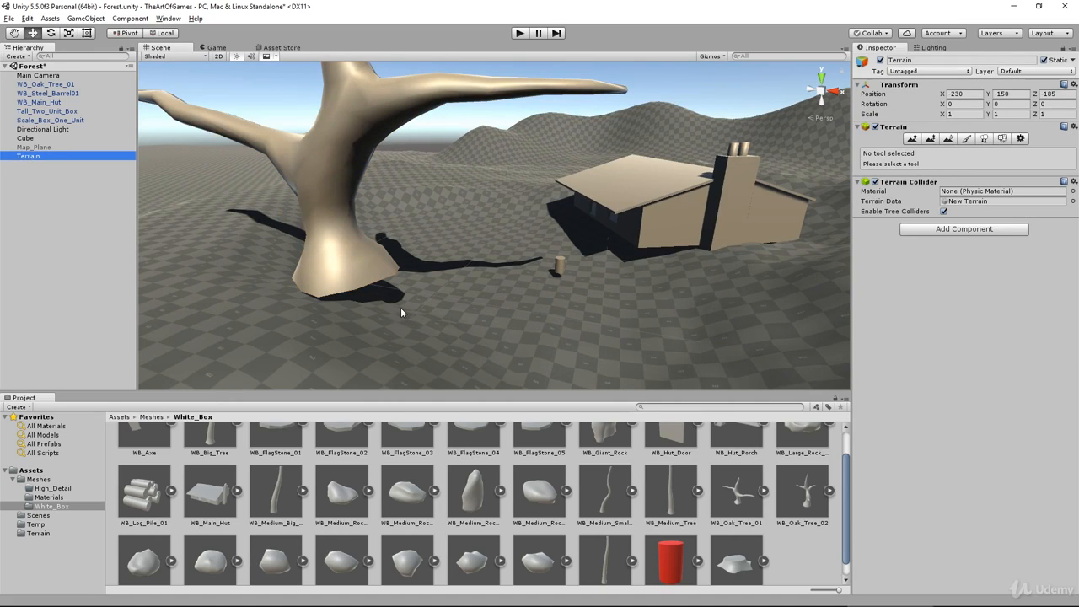
click(911, 139)
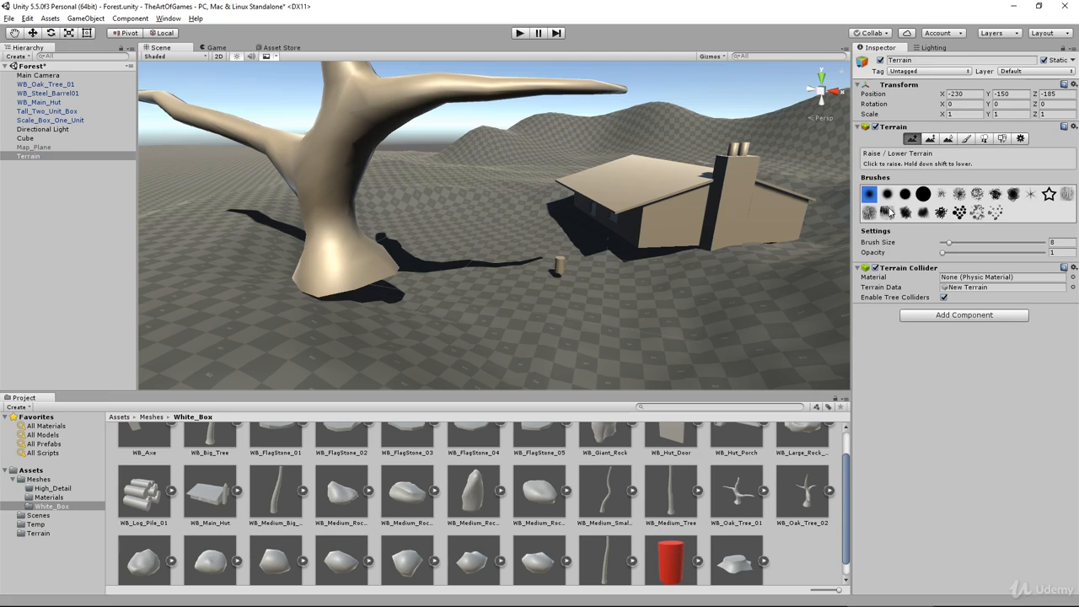
click(923, 194)
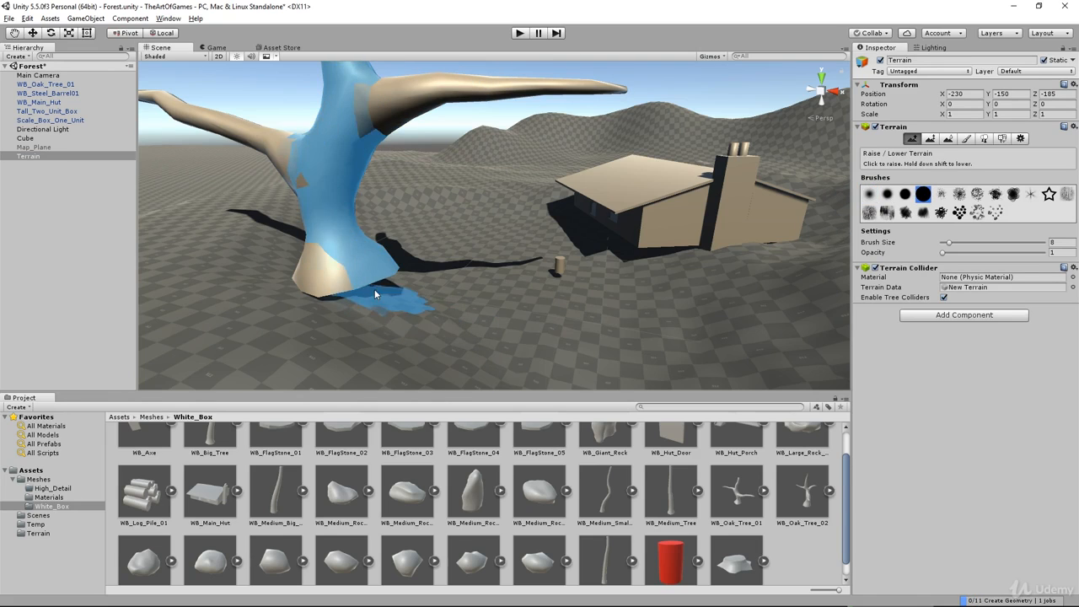
drag(380, 286, 365, 261)
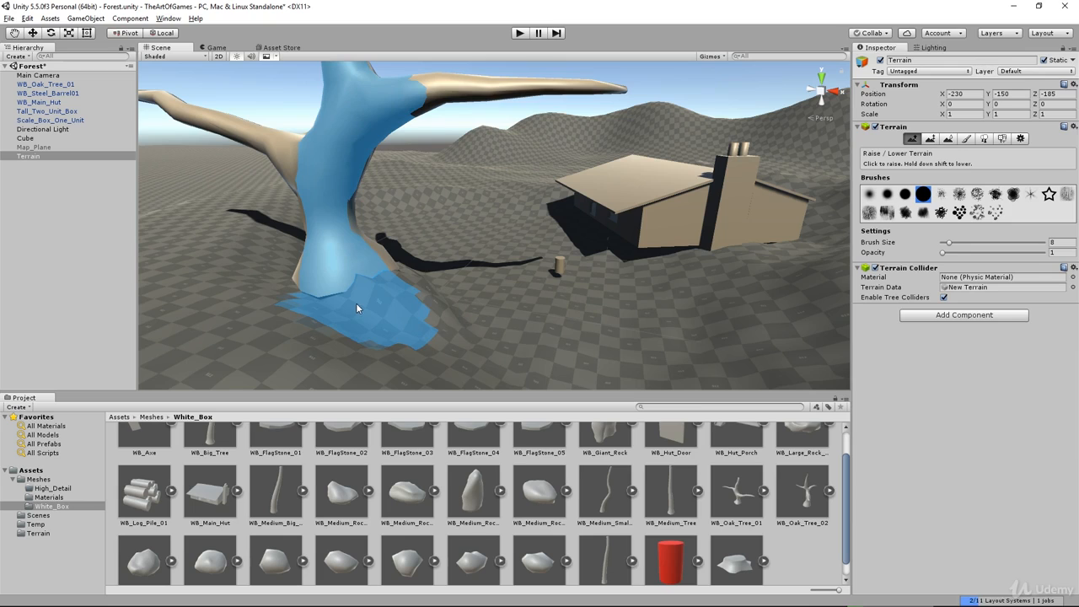
click(870, 194)
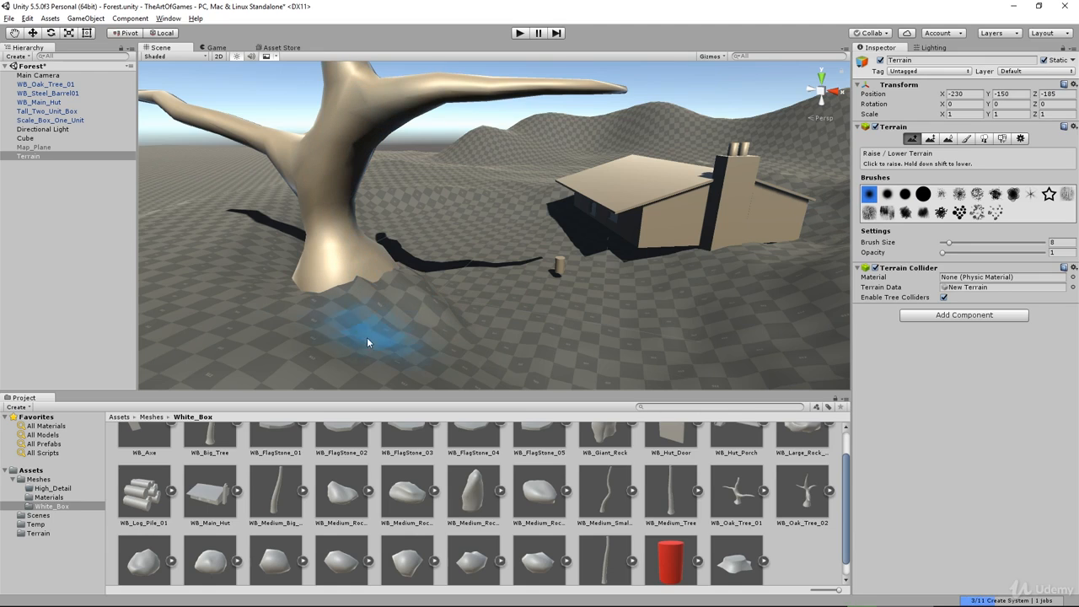
click(369, 300)
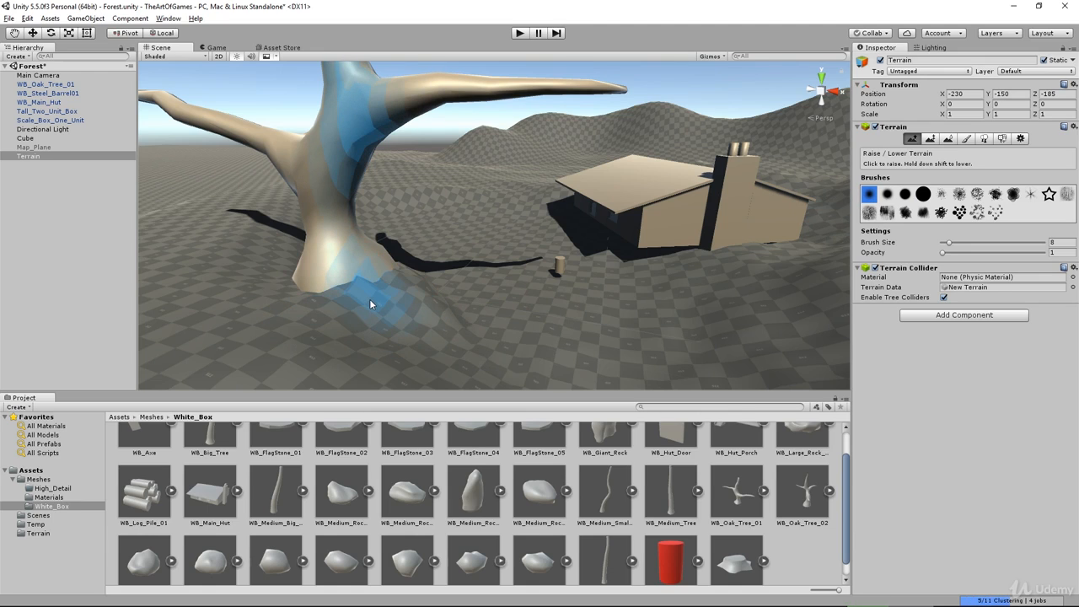
Level the ground beside the oak tree with Paint Height at a sampled height of about 150.35, brush size 8 and opacity 1
click(931, 139)
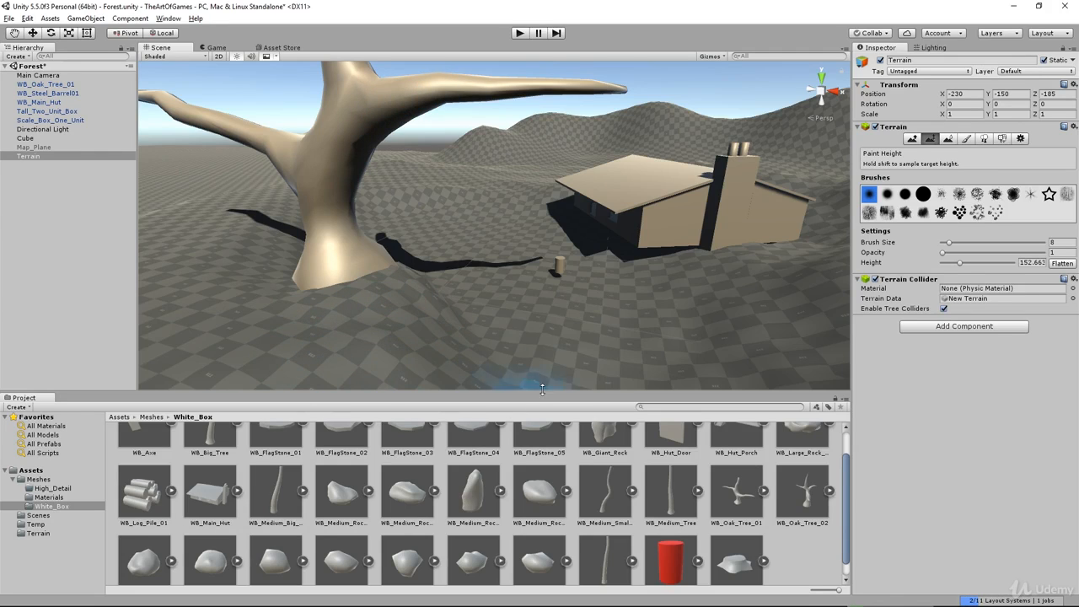
mouse_move(442, 355)
alt+mouse_down()
mouse_move(494, 337)
mouse_move(503, 309)
mouse_move(365, 328)
mouse_move(321, 312)
alt+mouse_up()
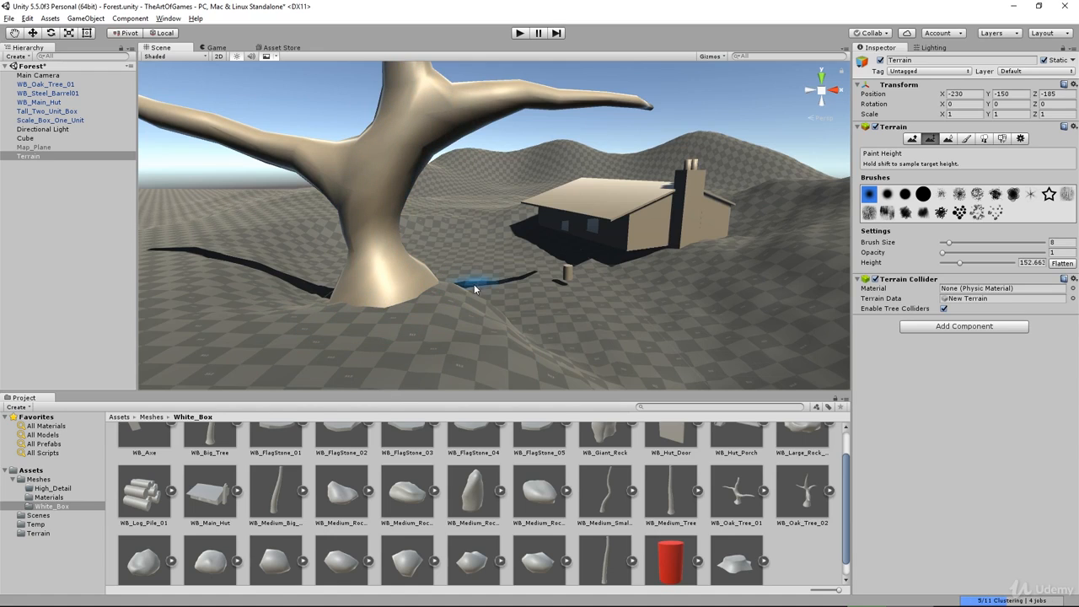
alt+drag(523, 339, 462, 341)
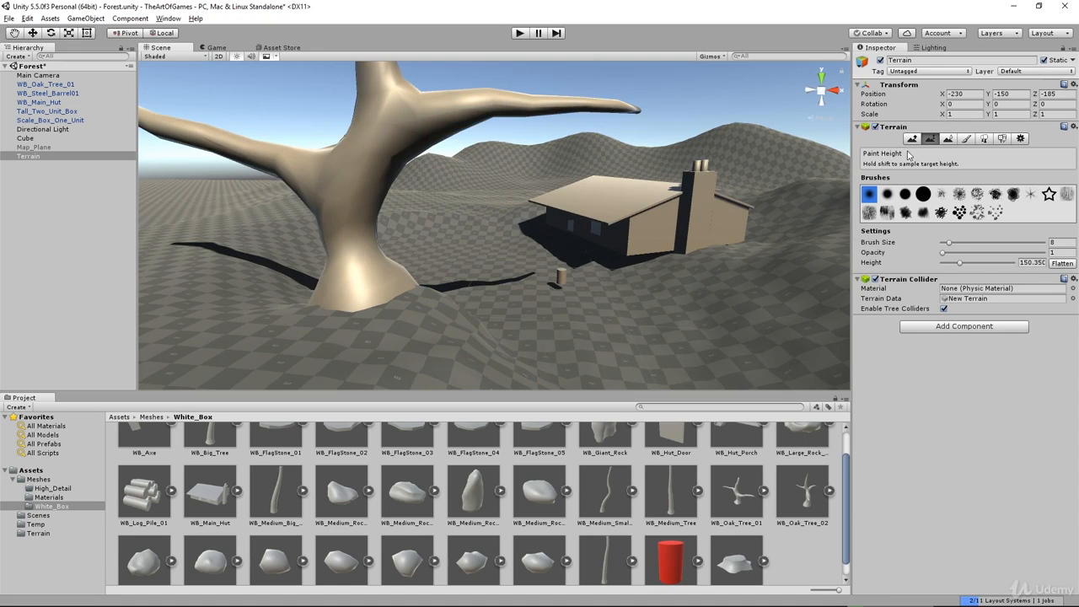
Reshape the mound's slope beside the oak tree with Raise/Lower Terrain, using the soft round brush at size 8 and opacity 1
click(911, 138)
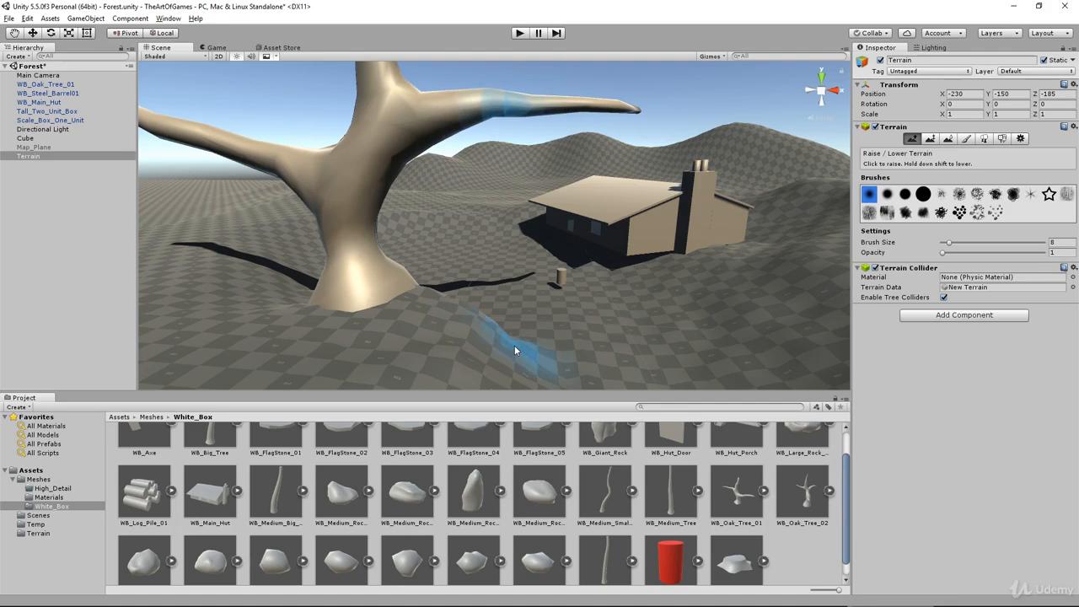
mouse_move(590, 368)
alt+mouse_down()
mouse_move(581, 328)
mouse_move(570, 347)
alt+mouse_up()
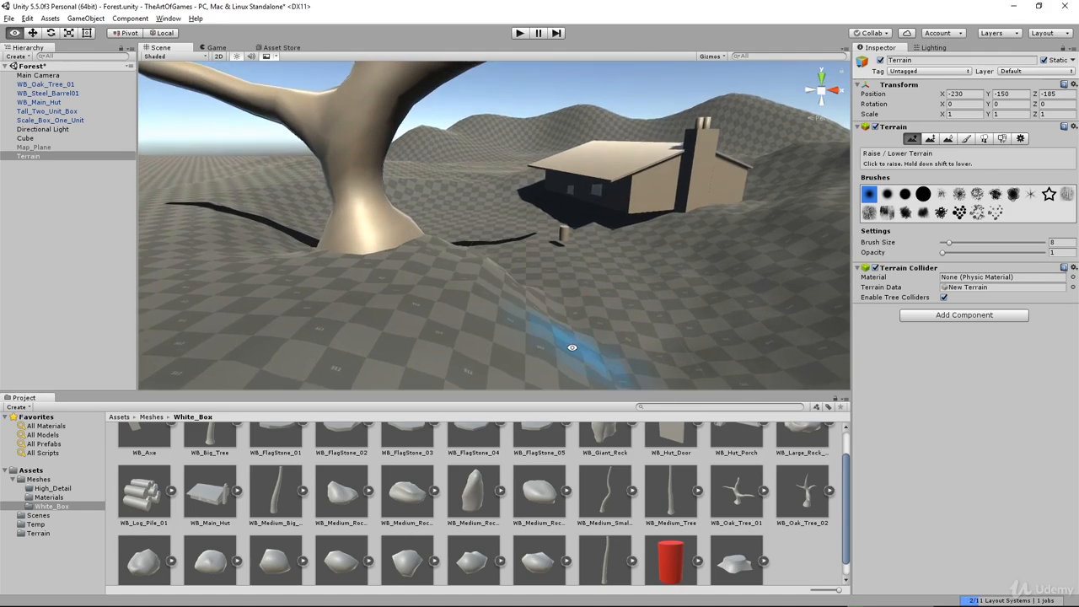
scroll(562, 339, down, 3)
scroll(561, 335, down, 1)
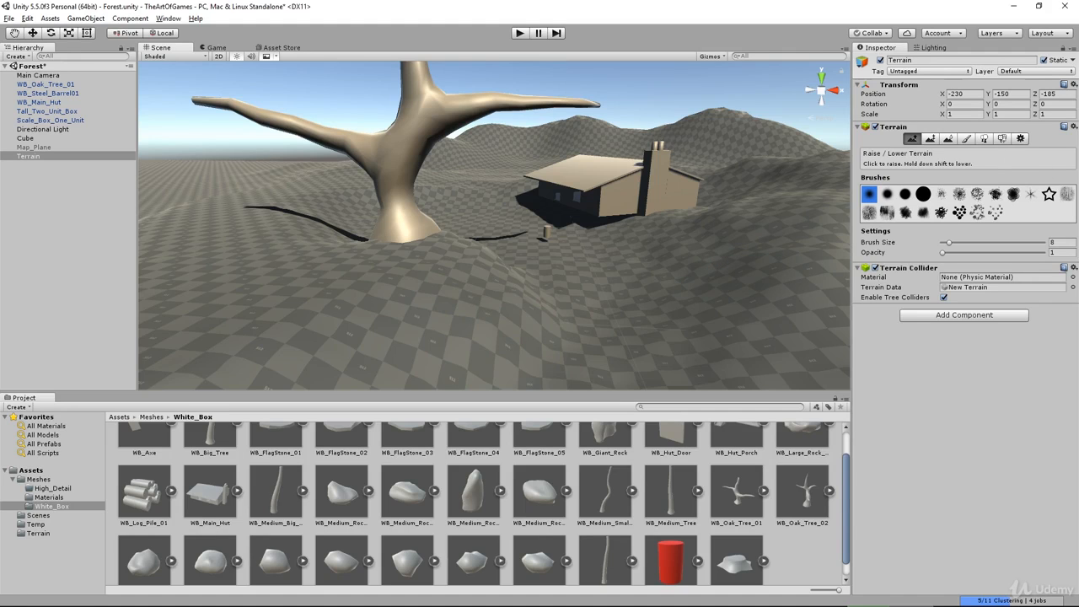
Compare the oak tree, mound and hut with the concept image Final_Concept.jpg and inspect the mound's crest from low down
drag(1078, 127, 403, 74)
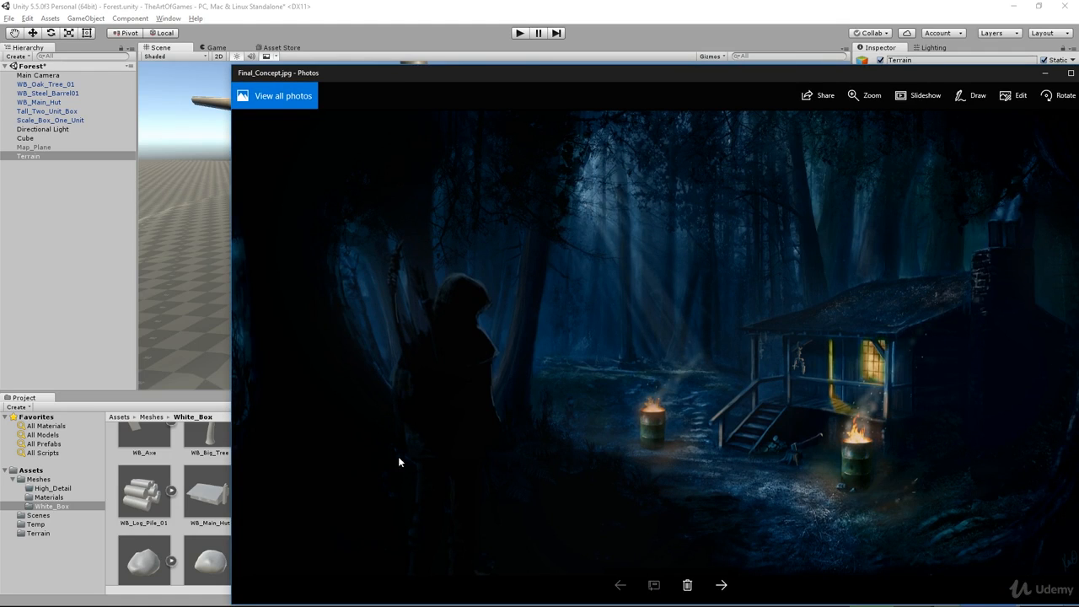
drag(583, 78, 1078, 76)
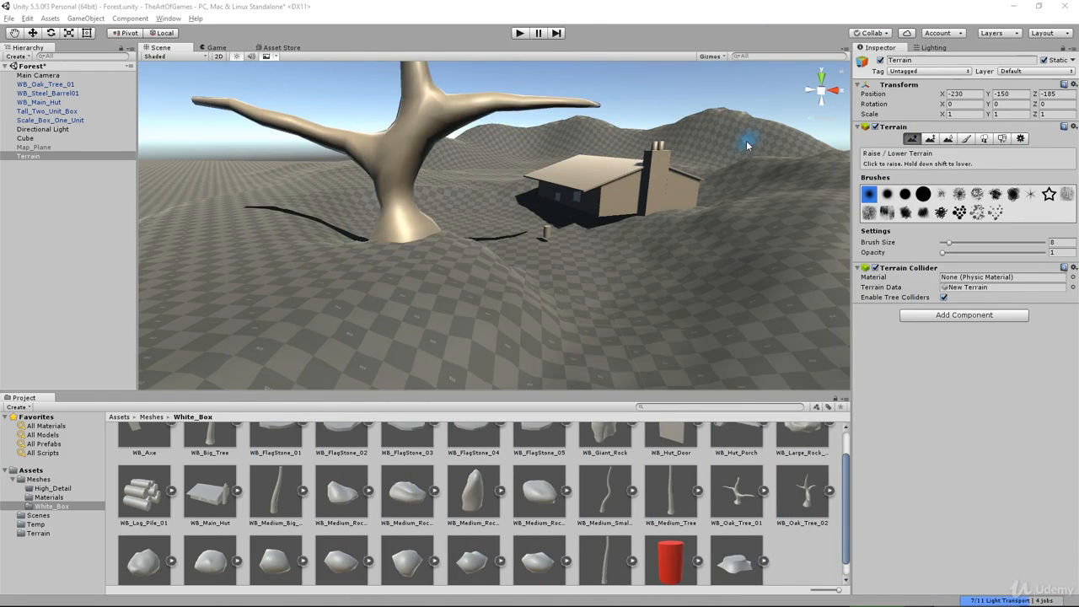
alt+drag(629, 236, 665, 219)
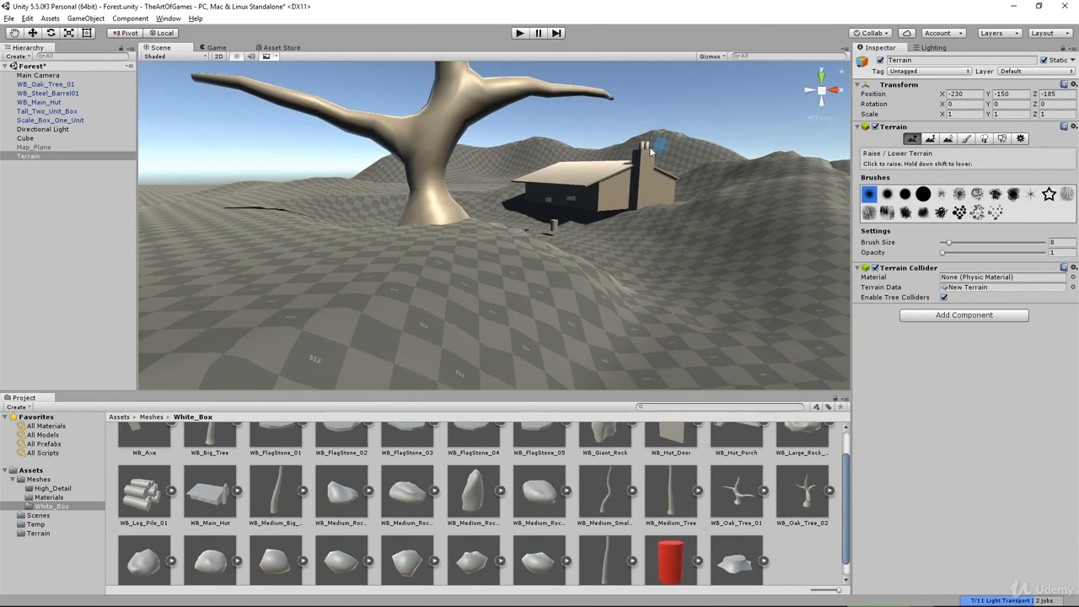
scroll(583, 263, up, 5)
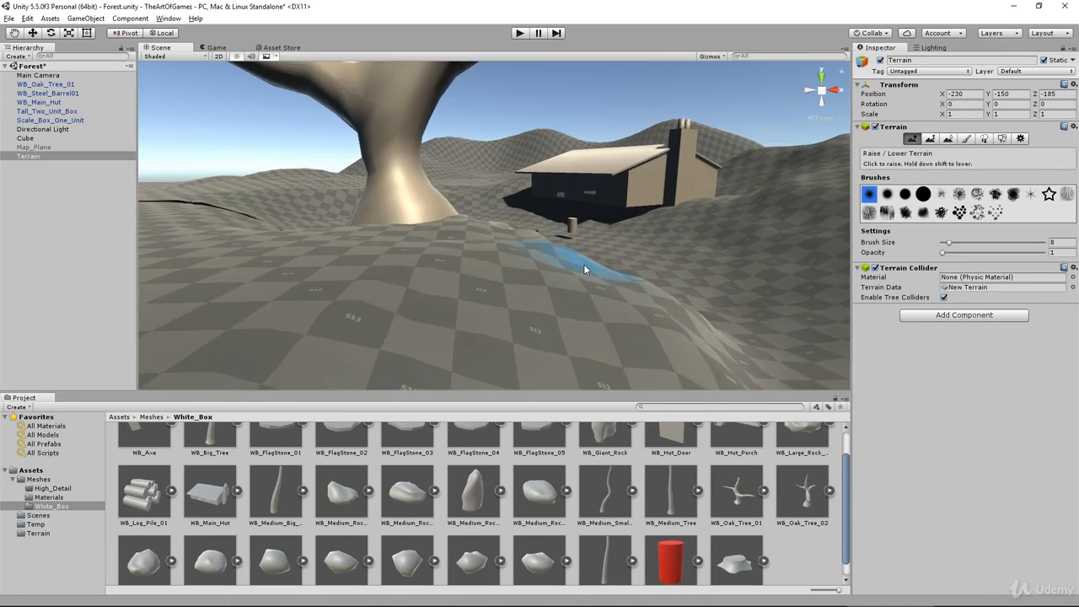
scroll(583, 264, up, 3)
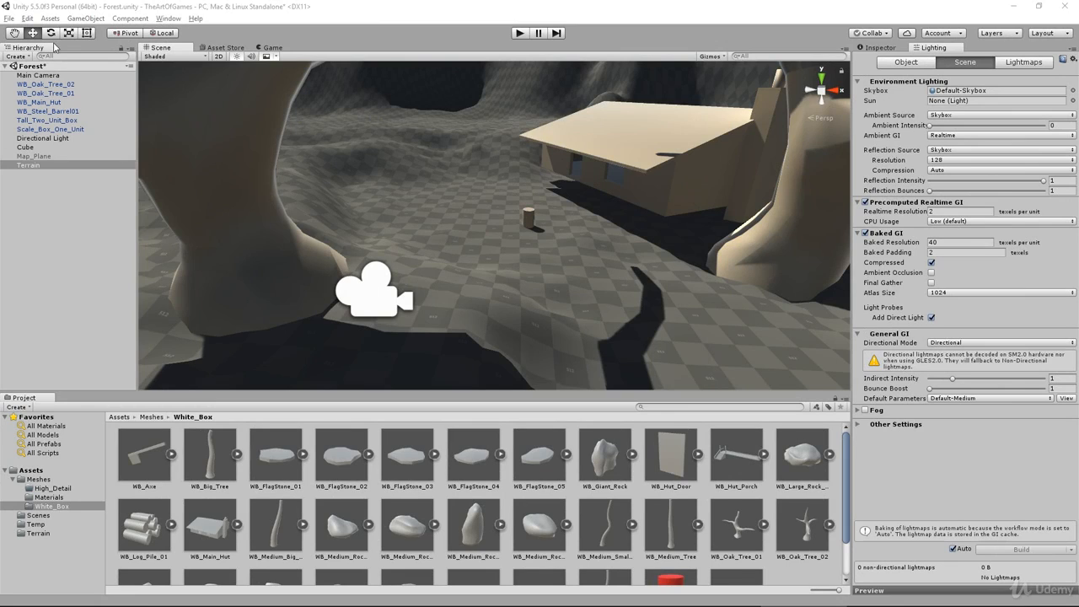
Select the Main Camera and compare its preview of the hut between the two oak trees with Final_Concept.jpg
click(47, 76)
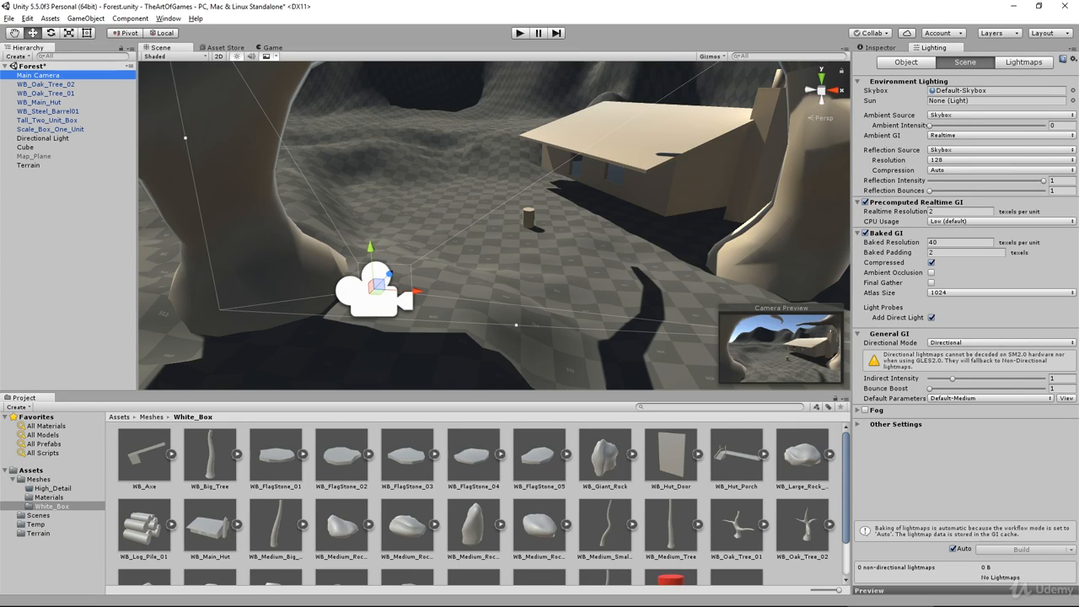
drag(1077, 36, 390, 51)
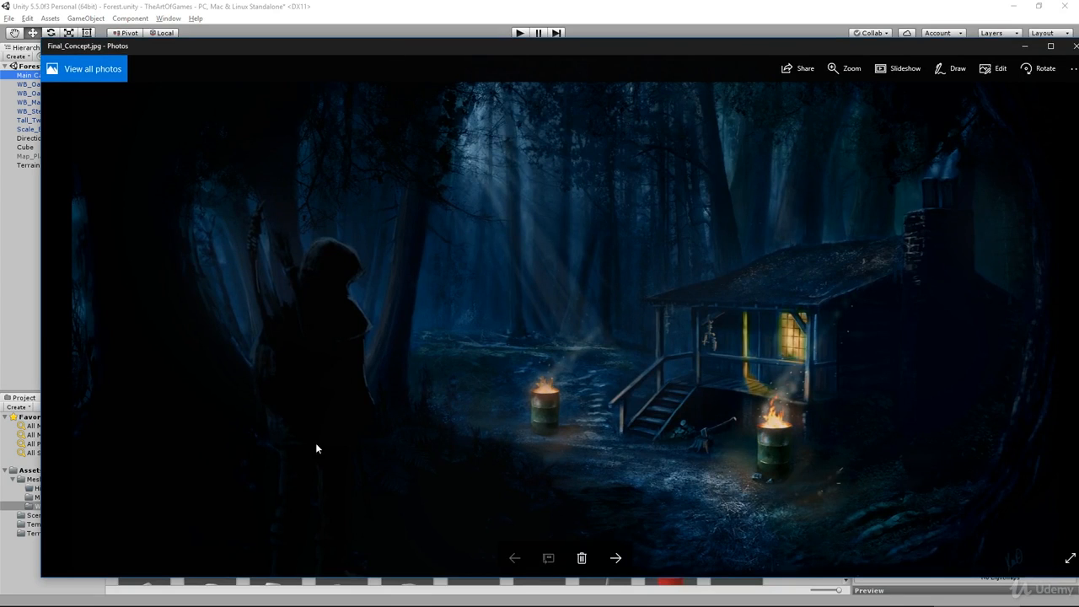
drag(737, 47, 1078, 8)
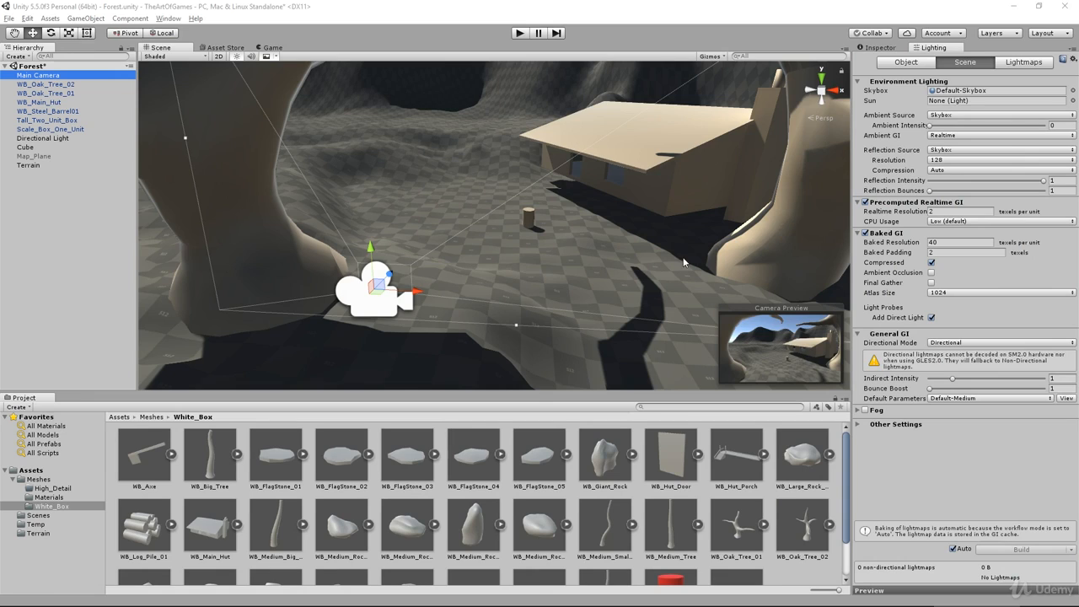
Preview the Main Camera's framing of the hut in Play mode and compare it with Final_Concept.jpg
click(519, 34)
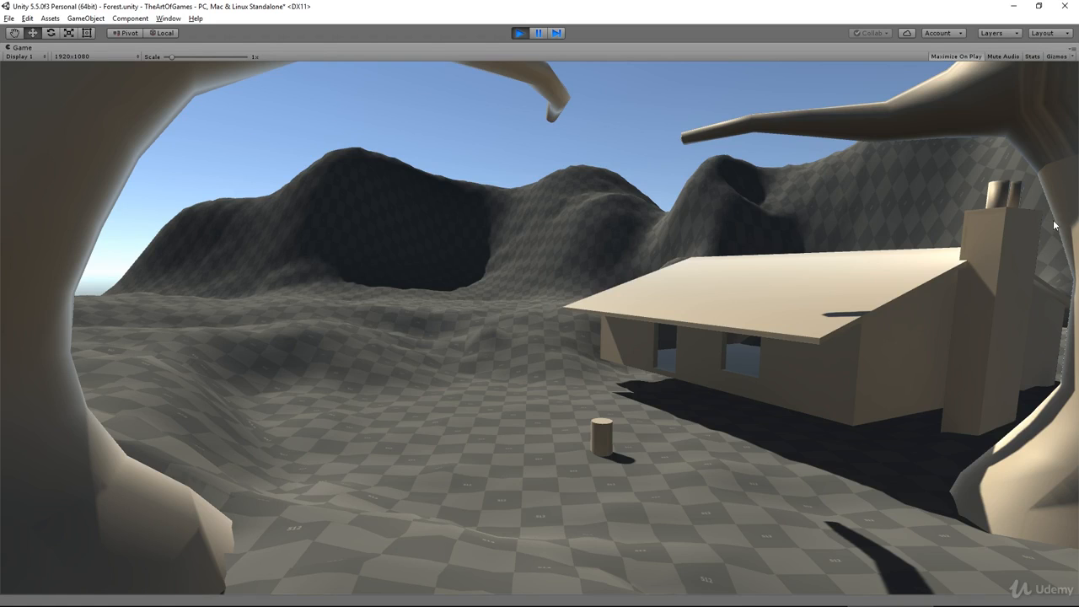
drag(1077, 24, 702, 32)
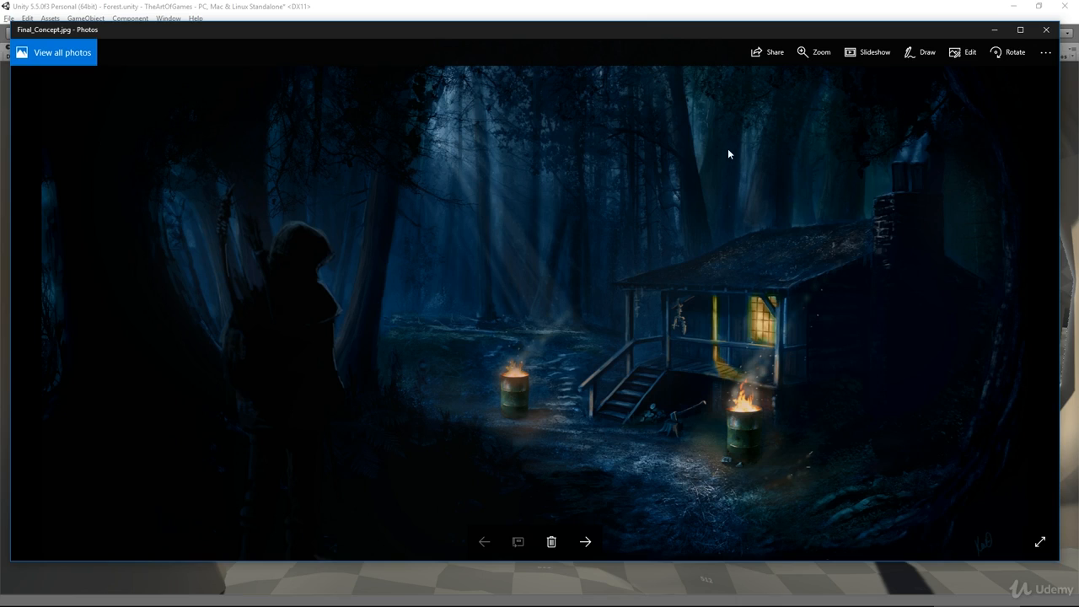
drag(614, 31, 626, 32)
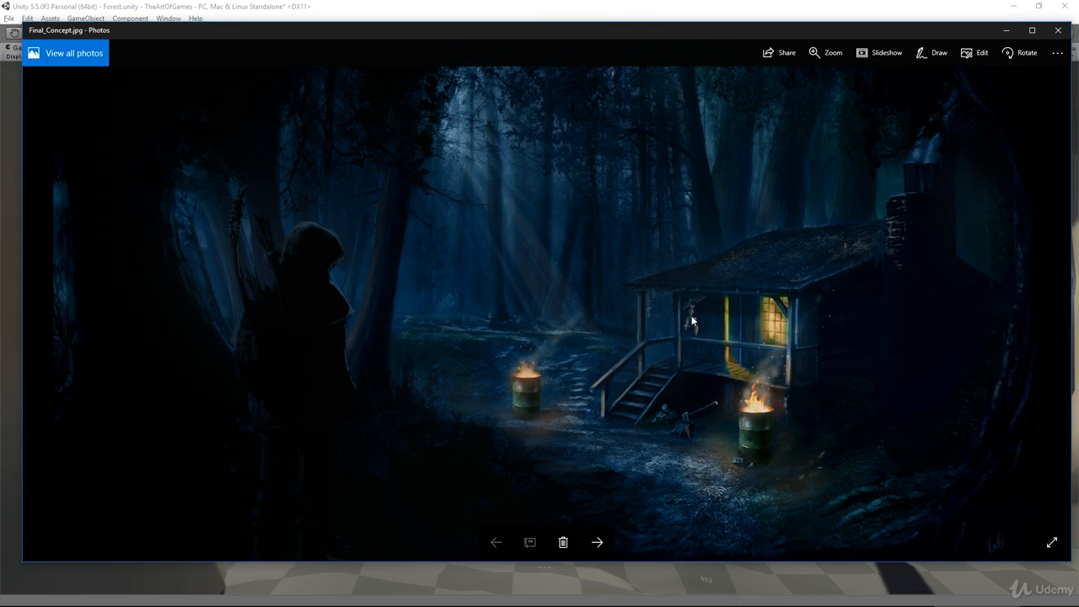
drag(546, 38, 1077, 54)
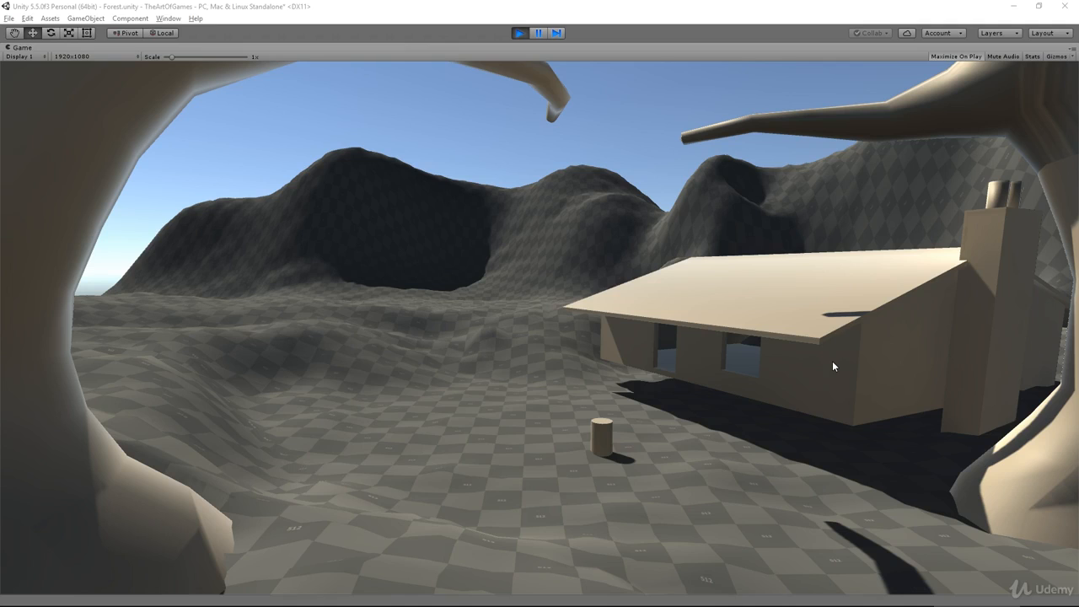
click(519, 33)
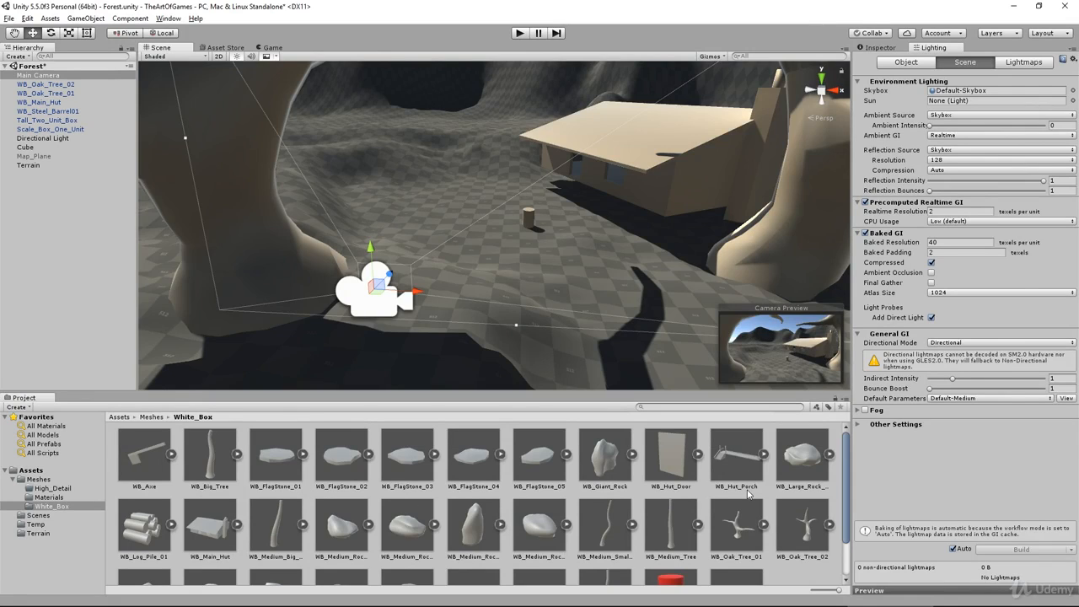
Place the WB_Hut_Porch mesh from the White_Box folder on the ground in front of the hut
drag(736, 460, 541, 212)
key(f)
alt+drag(628, 243, 587, 247)
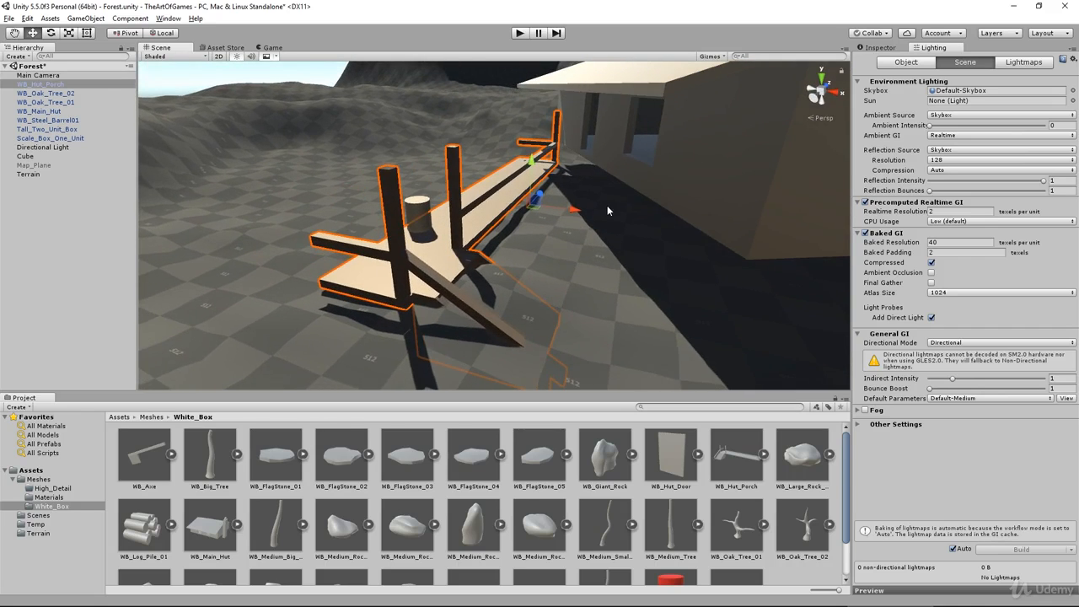
scroll(611, 186, up, 3)
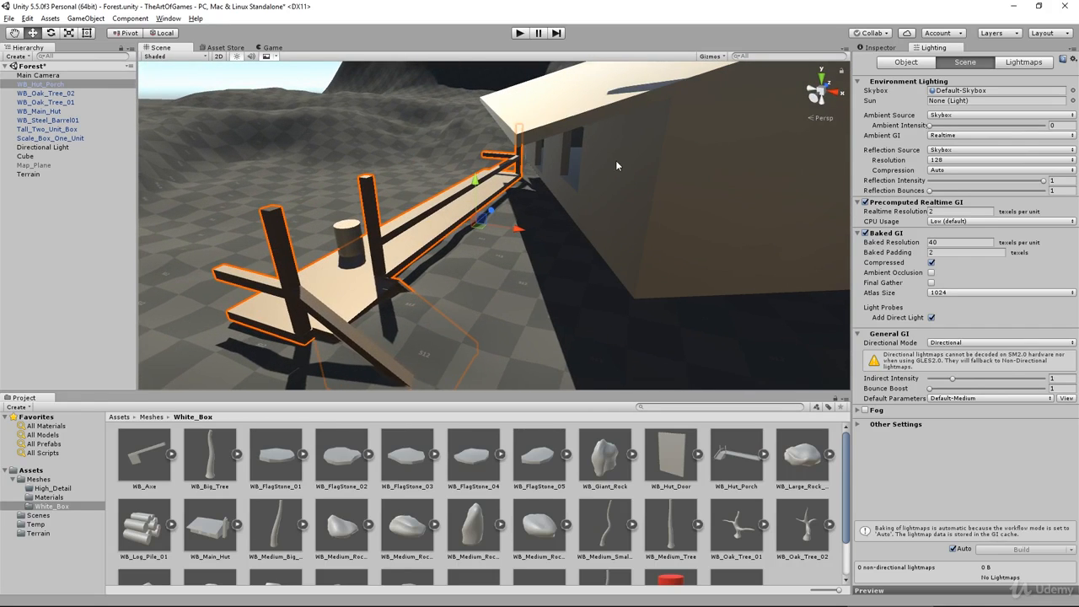
Copy the main hut's Y rotation of 154.512 to WB_Hut_Porch
click(725, 143)
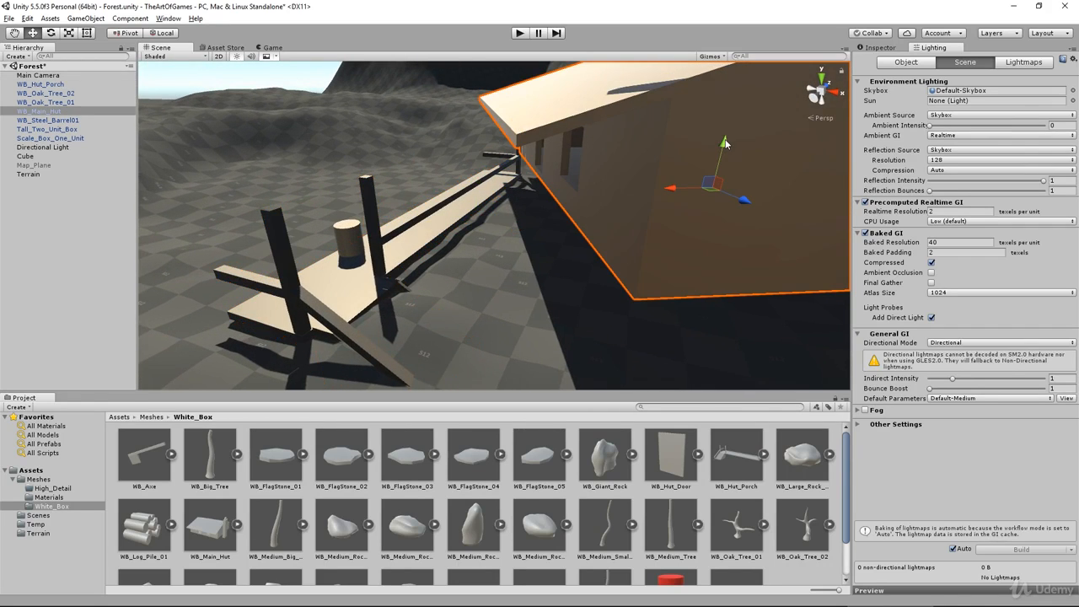
click(885, 47)
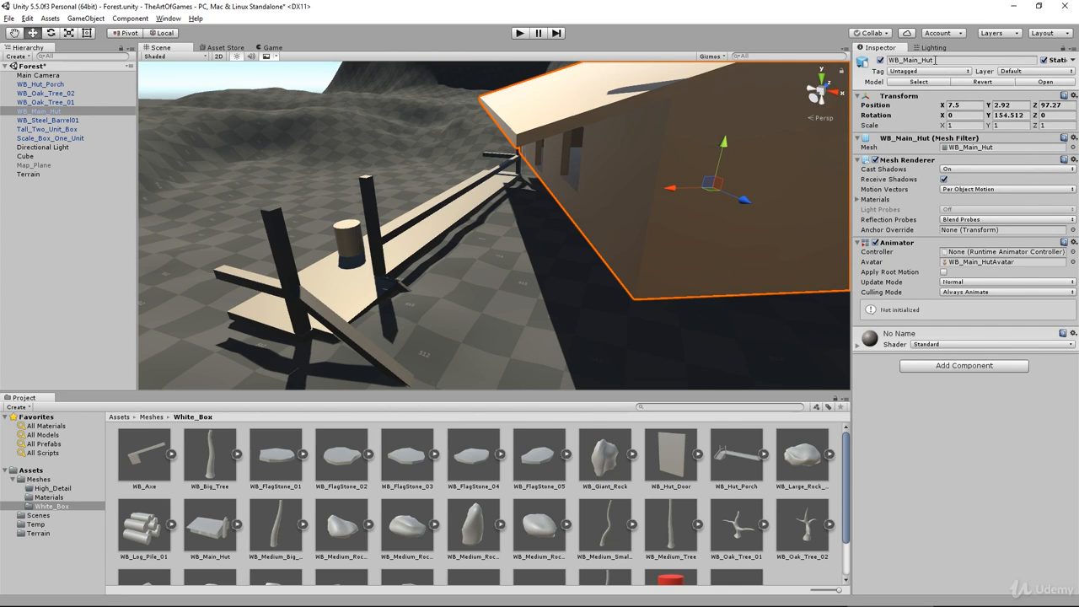
click(1025, 117)
right_click(1005, 113)
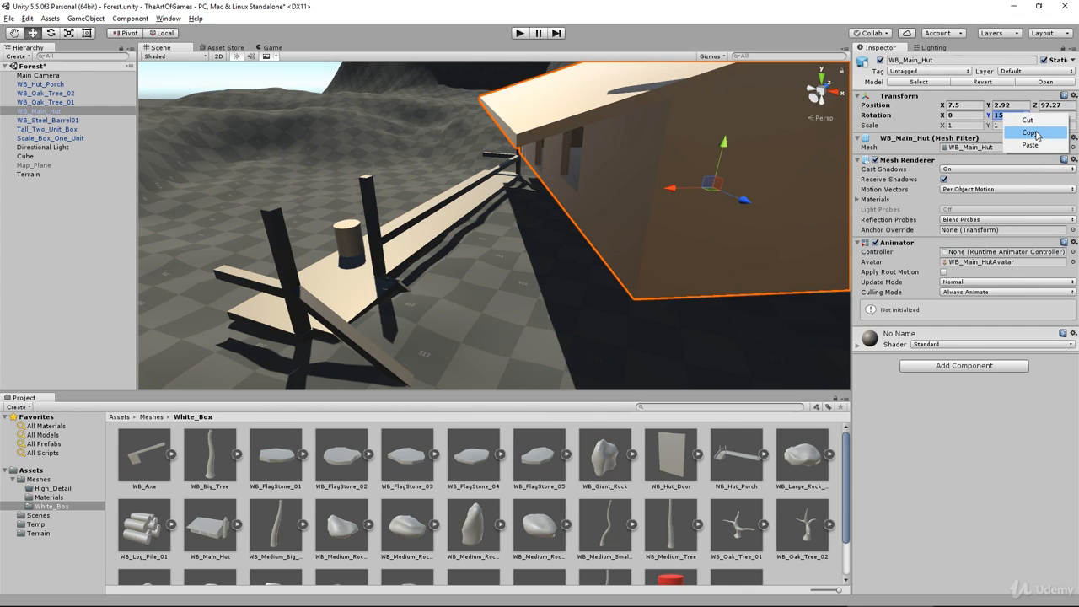
click(1035, 134)
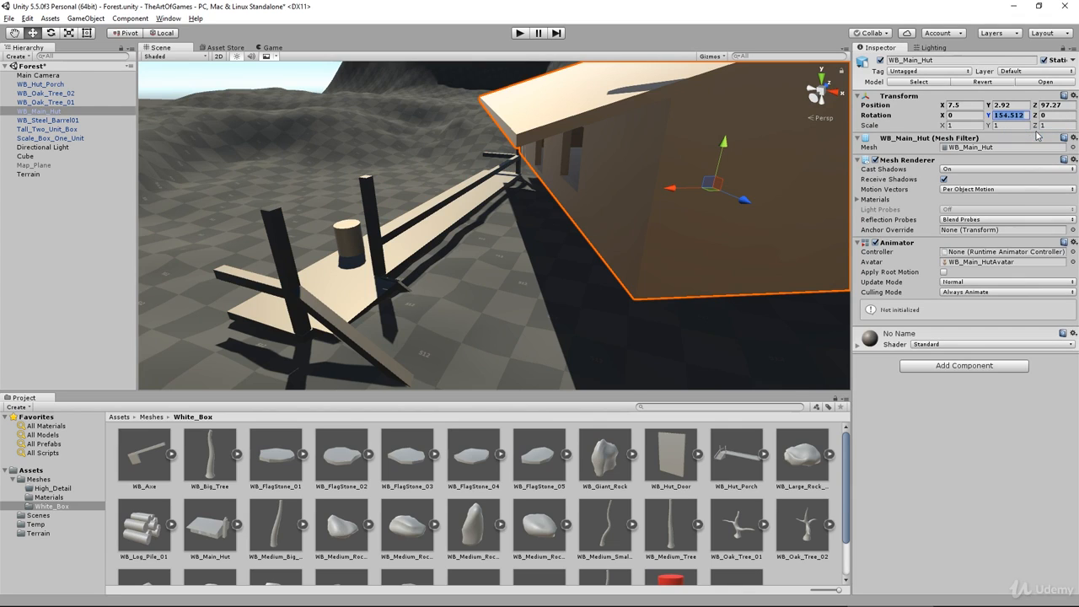
click(413, 242)
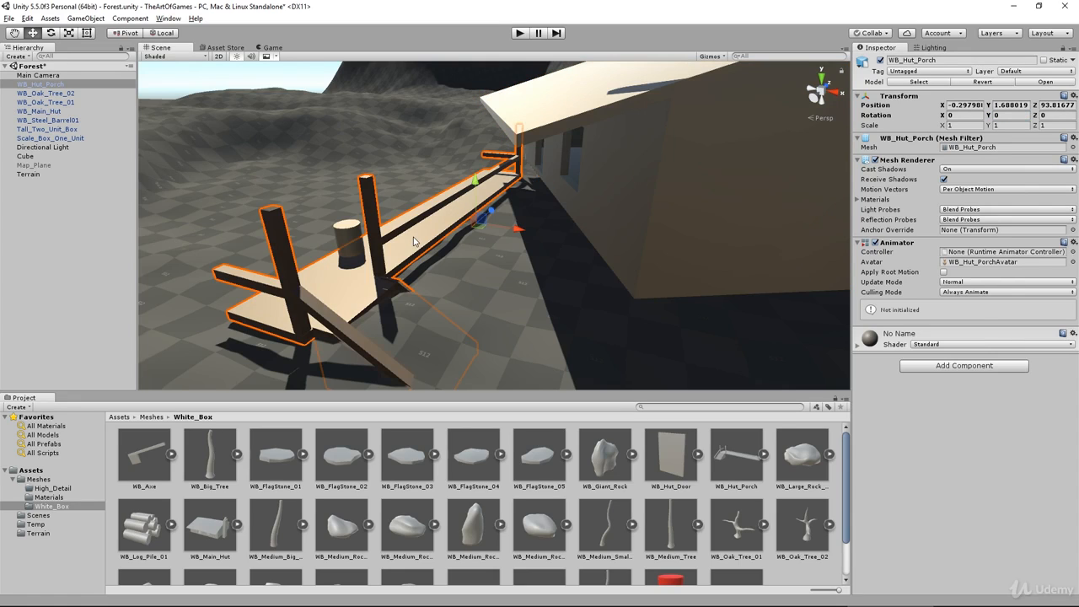
click(1012, 115)
right_click(1001, 116)
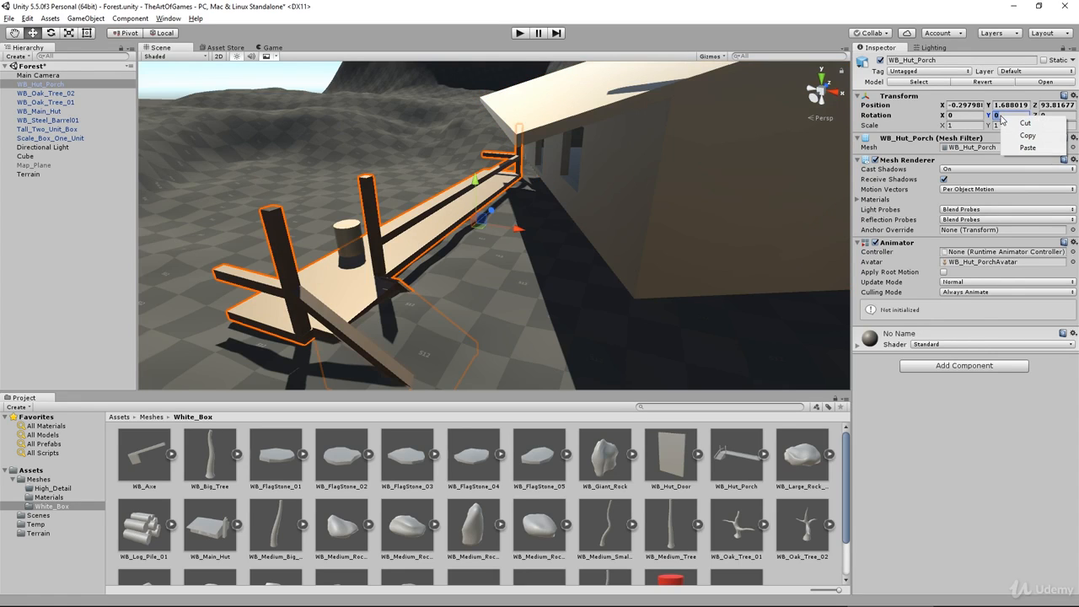
click(1028, 148)
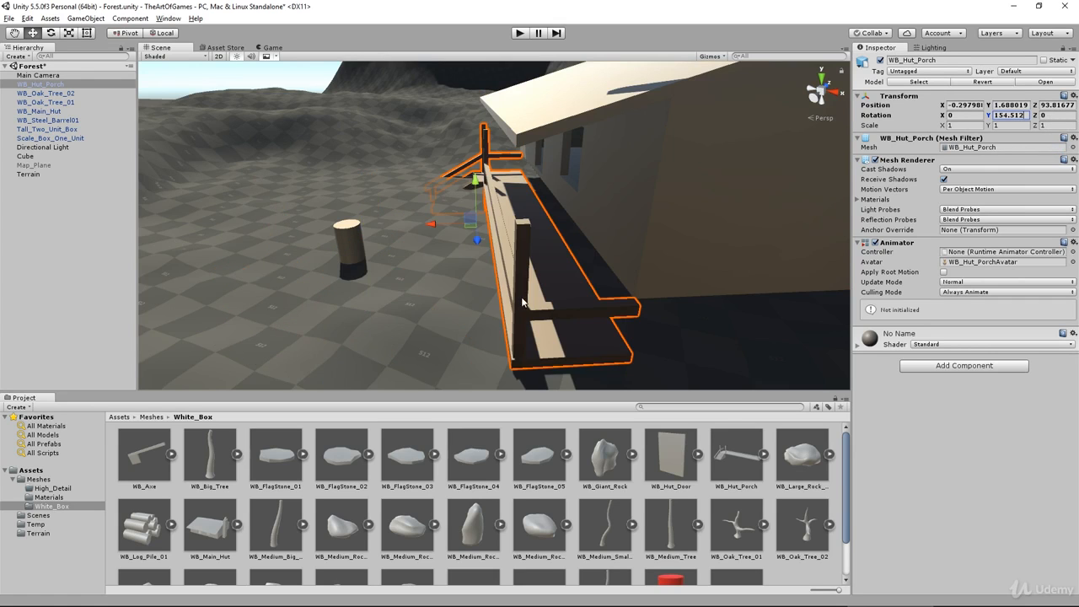
Raise the porch off the ground and move it in front of the hut, to about X -0.83, Y 3.38, Z 93.67
alt+drag(524, 306, 585, 289)
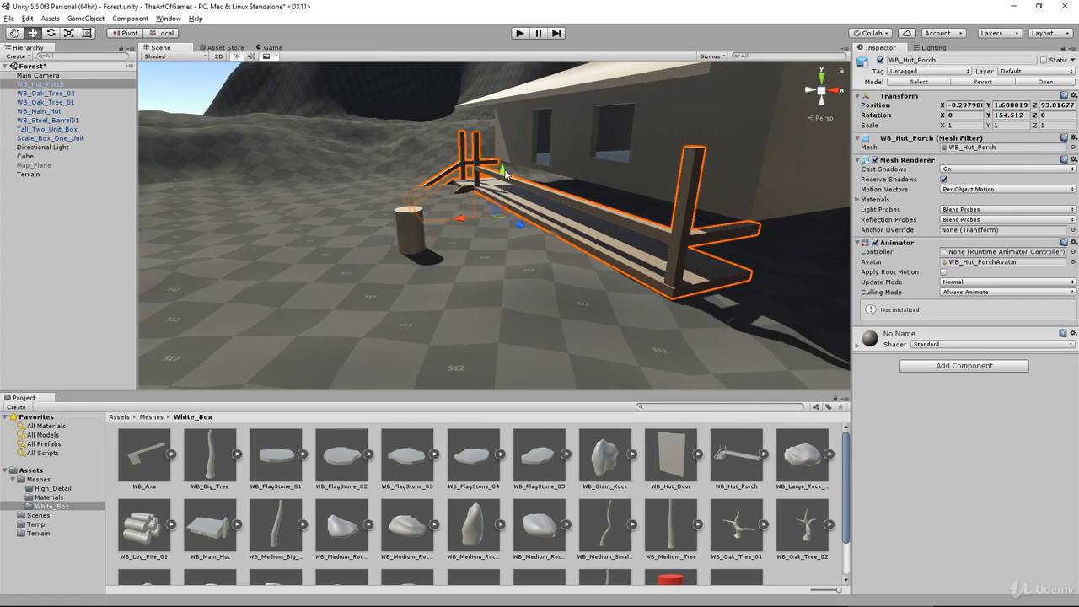
drag(505, 173, 508, 131)
alt+drag(569, 219, 478, 199)
alt+drag(647, 257, 591, 226)
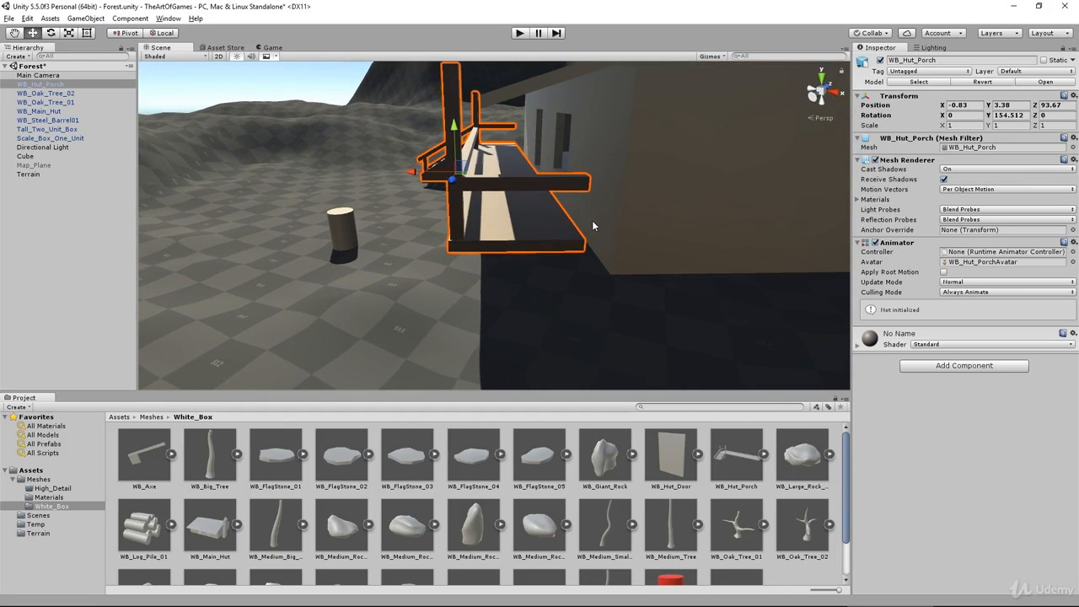
scroll(592, 223, up, 2)
alt+drag(706, 170, 532, 269)
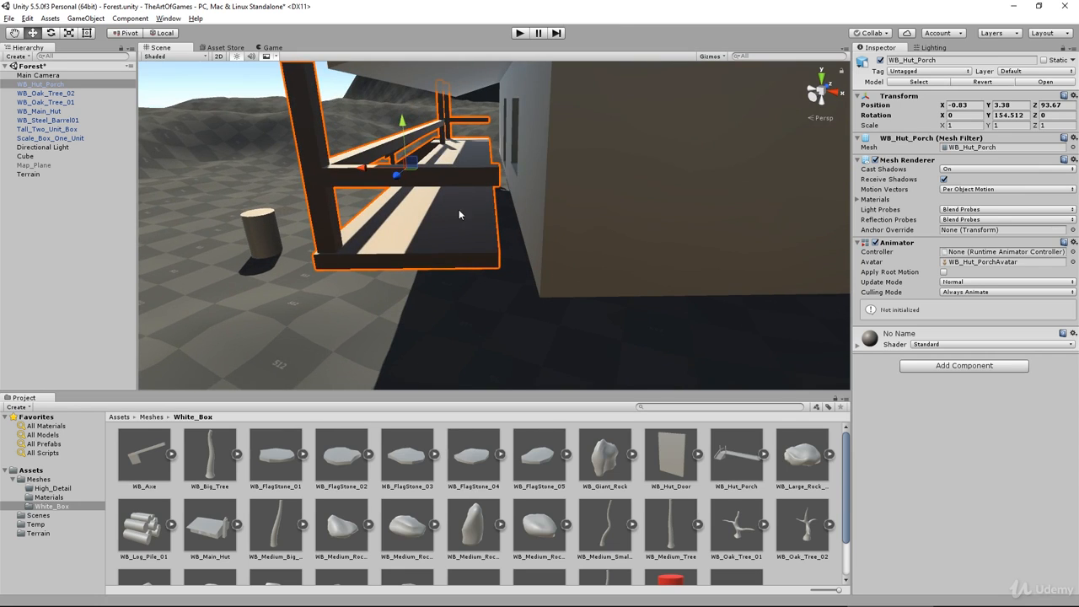
Vertex-snap the porch's lower inner corner to the bottom front corner of the hut wall
click(34, 34)
key(v)
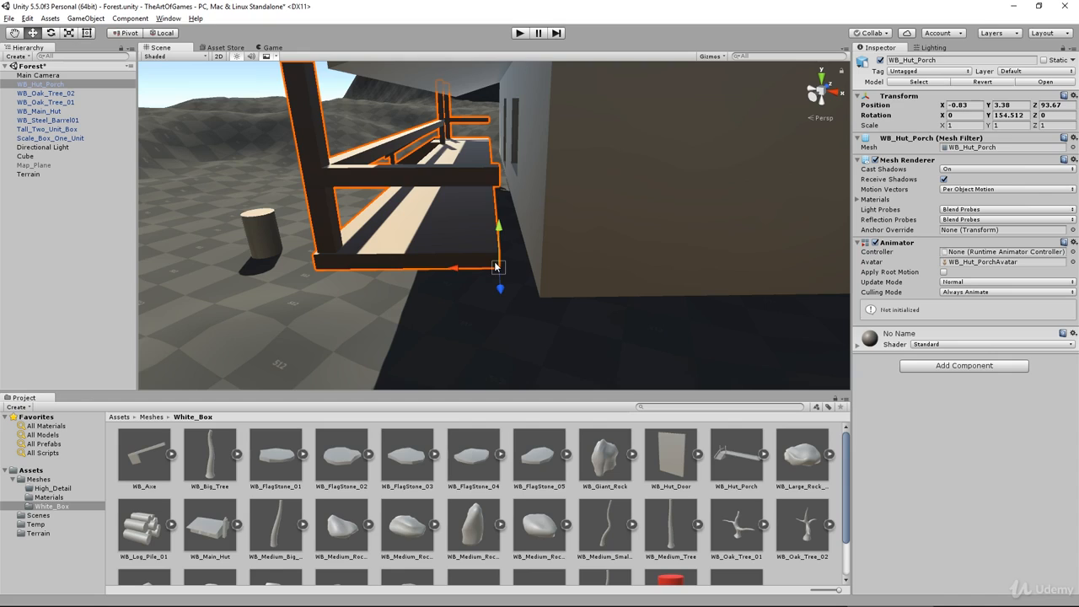
drag(498, 268, 541, 296)
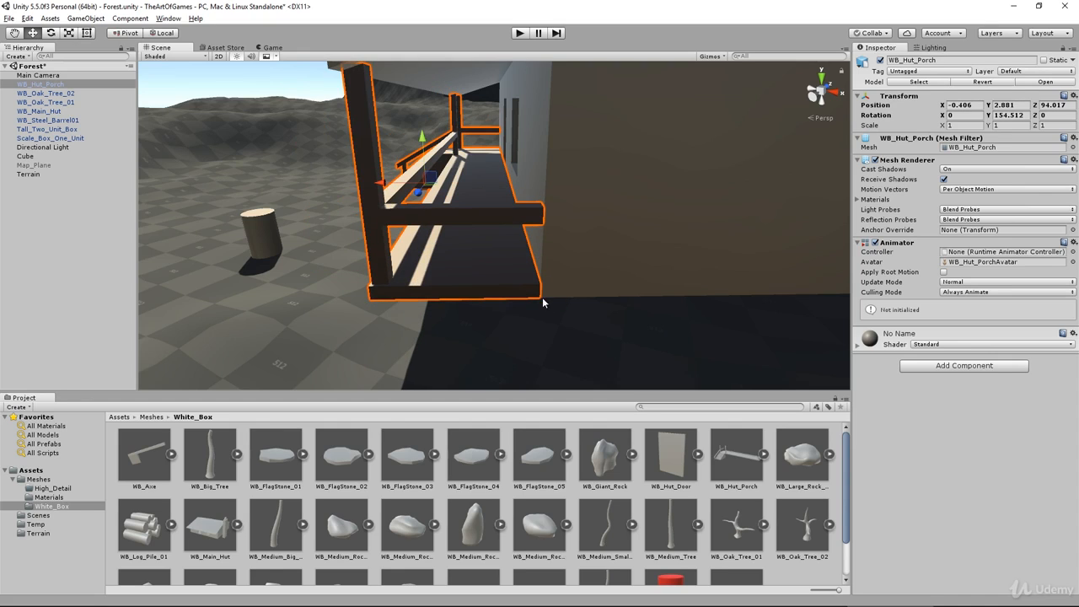
Inspect the porch's join with the hut and its stairs against the ground, and preview the result in Play mode
alt+drag(533, 300, 522, 234)
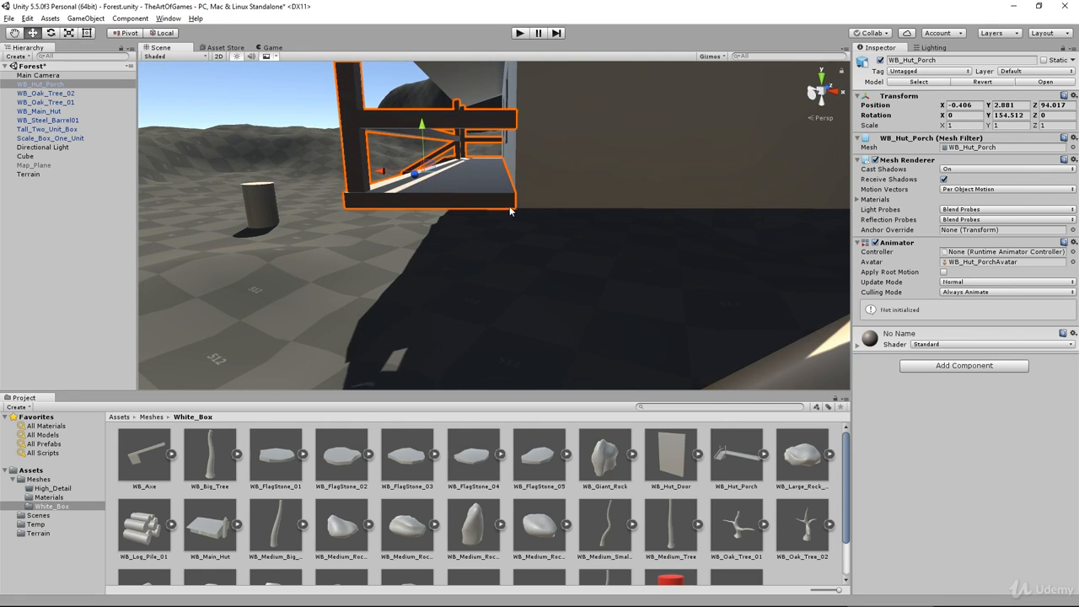
mouse_move(453, 221)
alt+mouse_down()
mouse_move(524, 254)
mouse_move(572, 202)
mouse_move(387, 196)
mouse_move(388, 186)
mouse_move(460, 207)
mouse_move(451, 202)
mouse_move(441, 219)
alt+mouse_up()
scroll(524, 255, down, 2)
scroll(416, 229, up, 7)
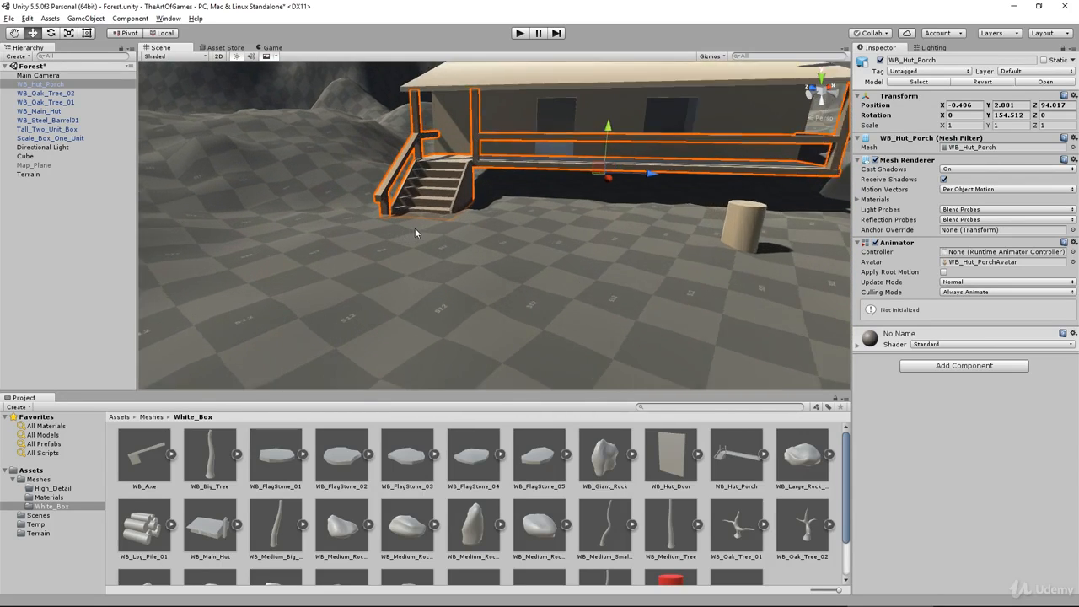
middle_drag(407, 218, 525, 244)
scroll(525, 243, up, 5)
alt+drag(524, 242, 588, 225)
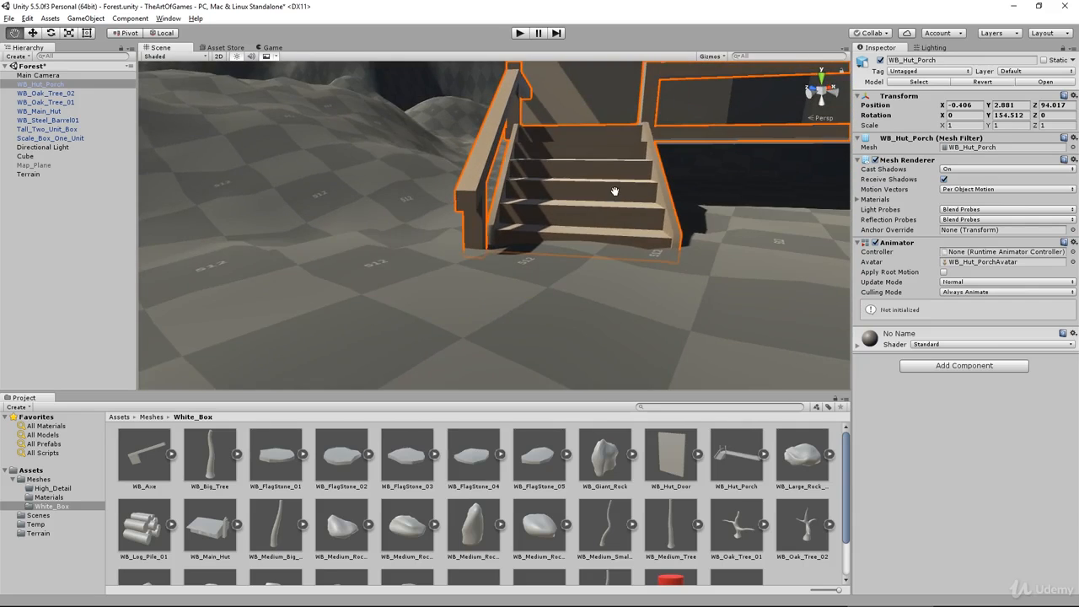
middle_drag(614, 193, 560, 319)
scroll(560, 320, up, 3)
alt+drag(559, 320, 374, 284)
scroll(373, 283, down, 10)
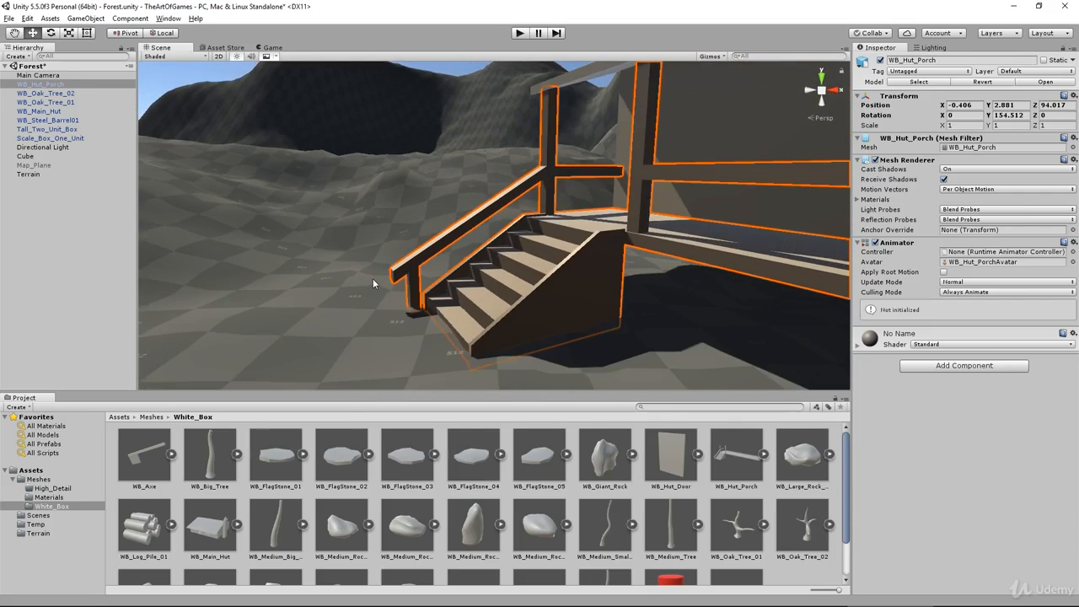
scroll(373, 282, down, 3)
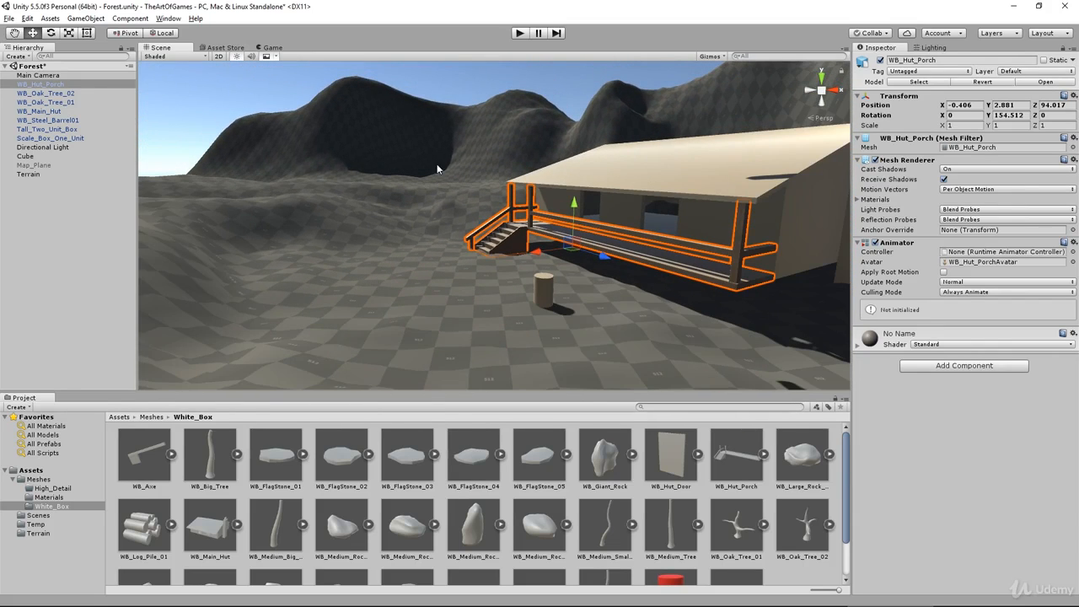
click(519, 34)
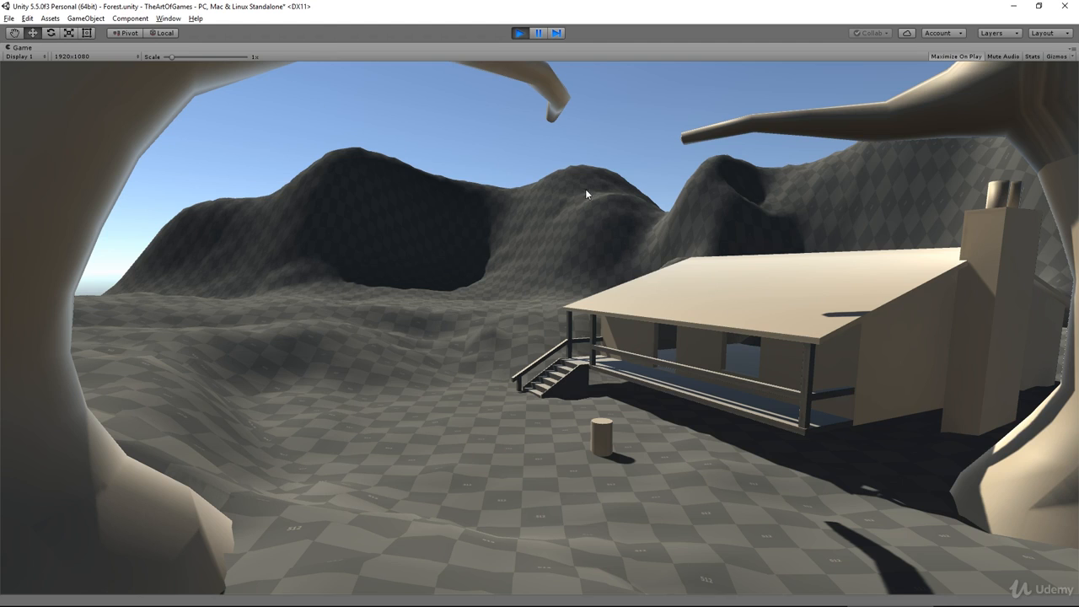
click(519, 33)
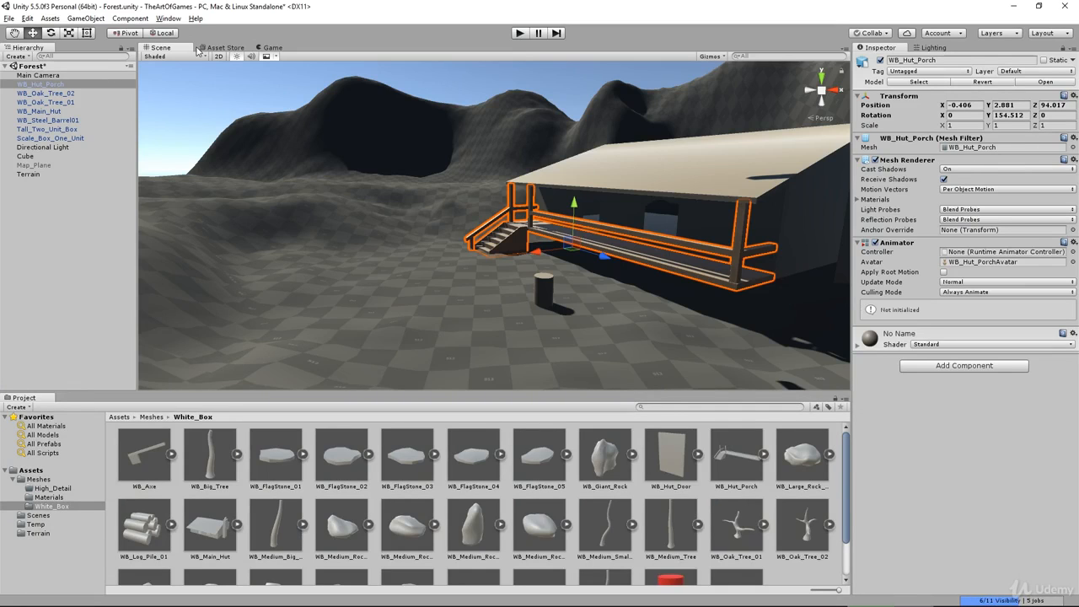
Move the Main Camera slightly back and sideways to about X -4.41, Y 7.61, Z 72.95
click(38, 75)
key(f)
alt+drag(393, 228, 492, 295)
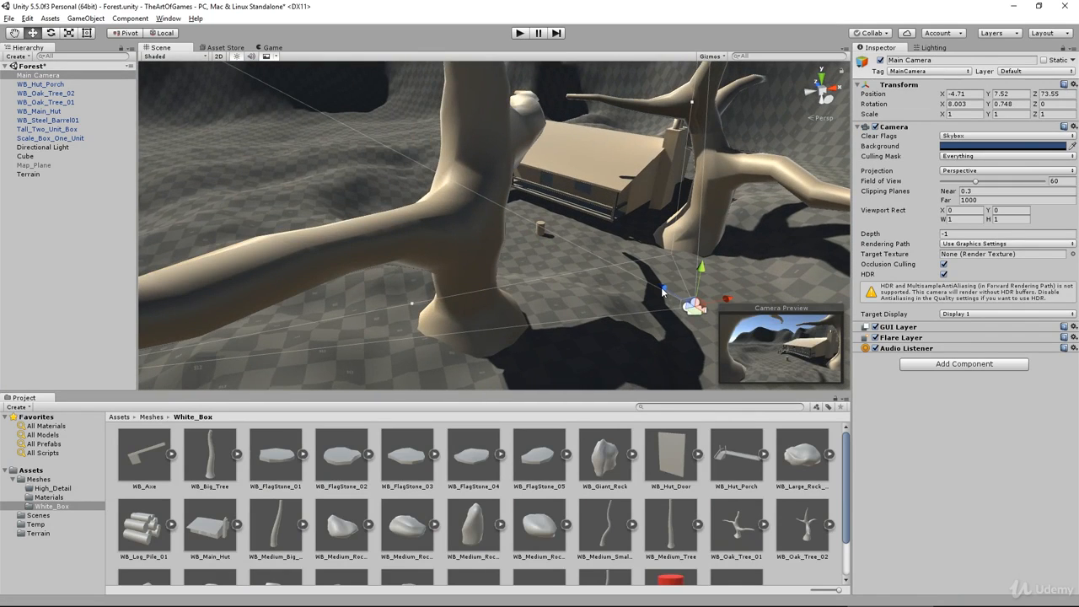
drag(663, 289, 666, 290)
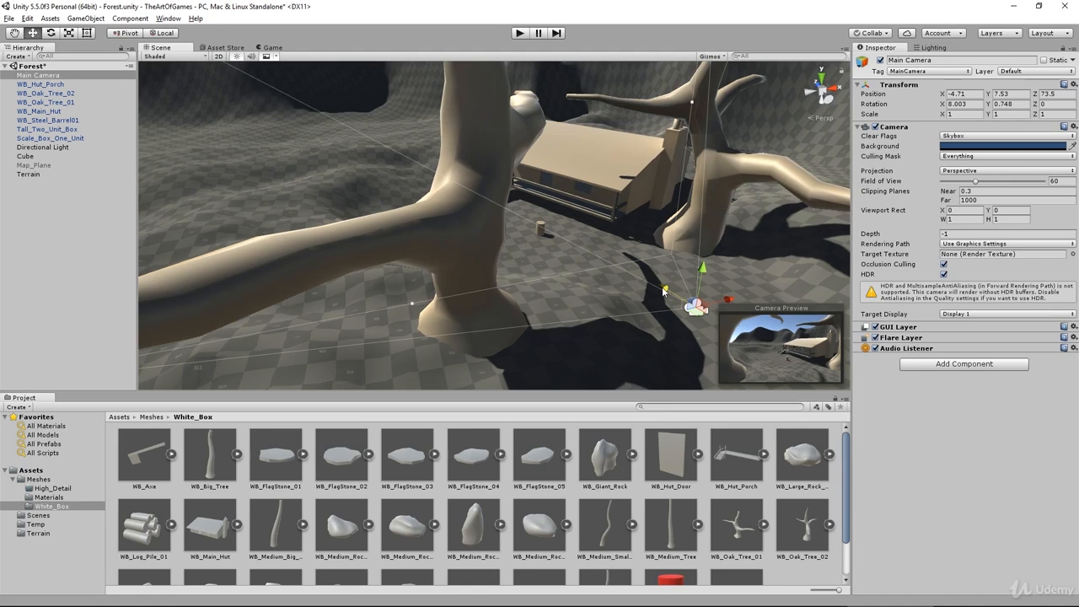
drag(664, 289, 674, 298)
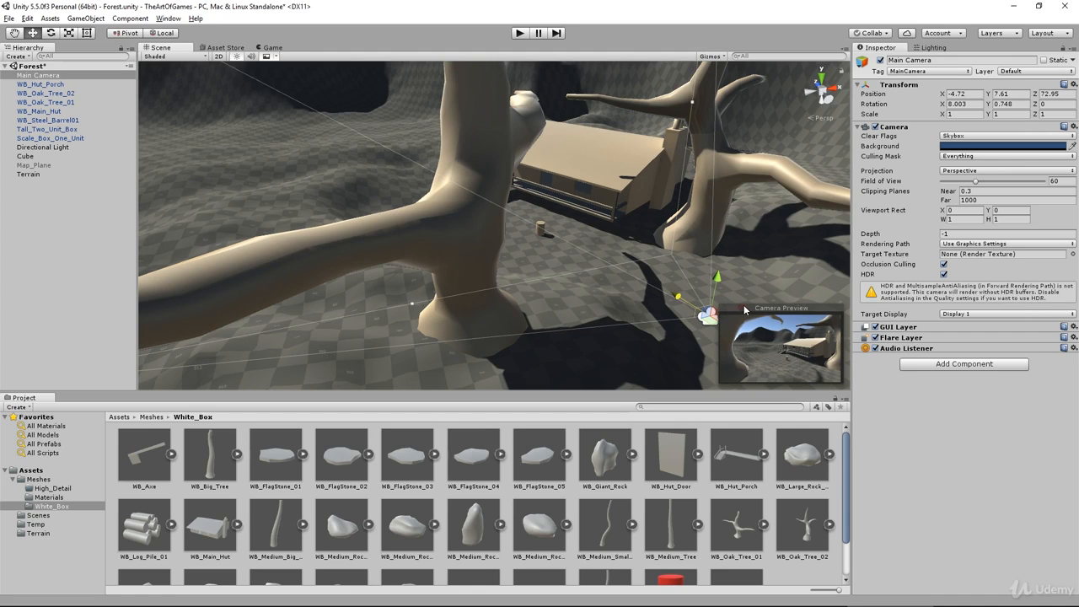
middle_drag(742, 308, 649, 304)
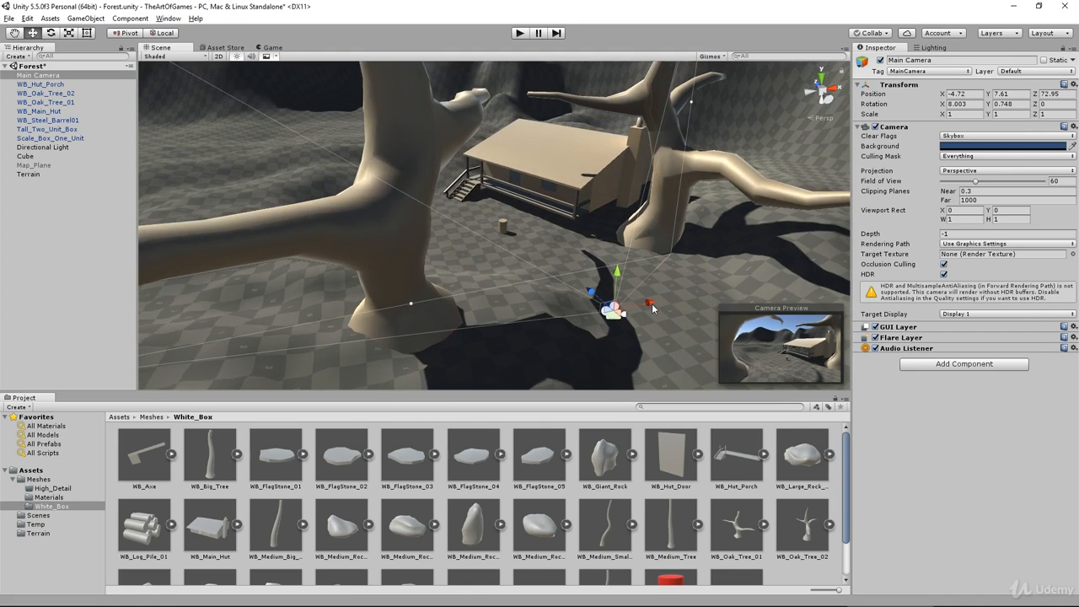
drag(652, 307, 658, 307)
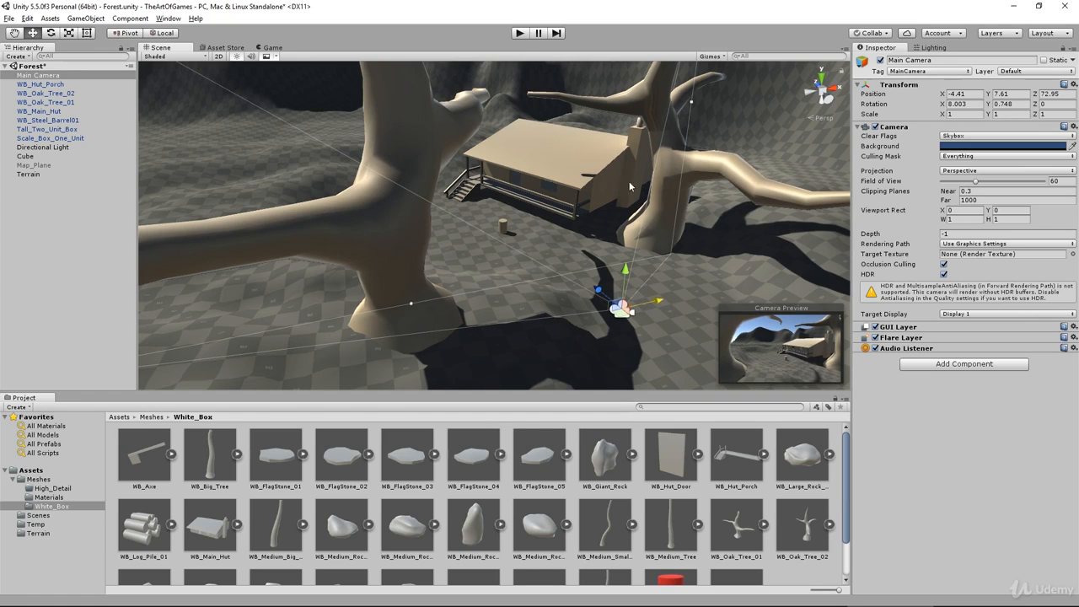
Preview the adjusted camera framing in Play mode and examine the hut, porch and barrel between the oak trees
click(519, 33)
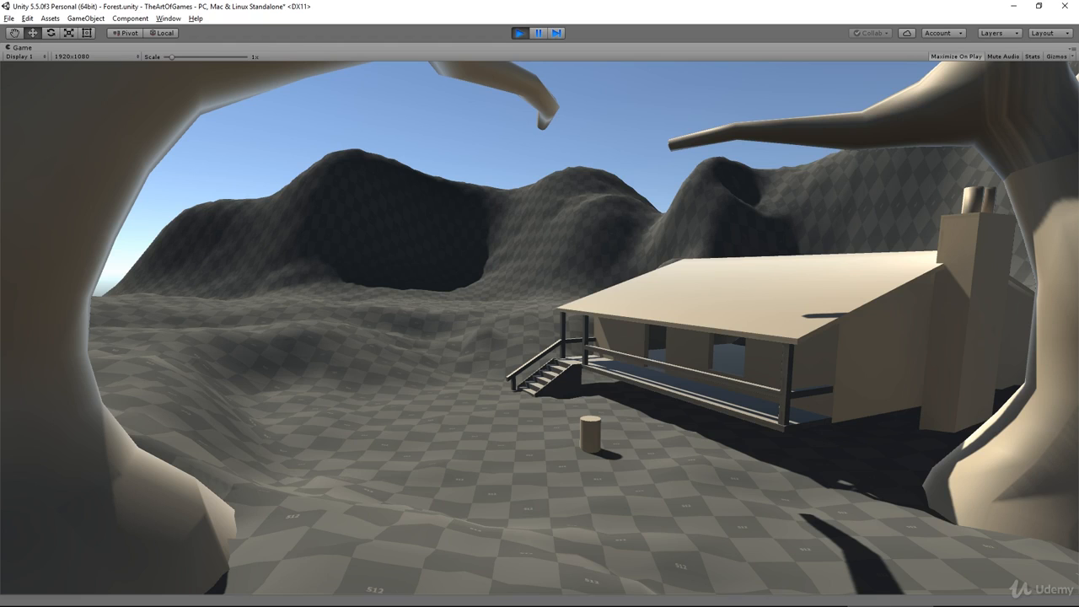
drag(1078, 88, 584, 86)
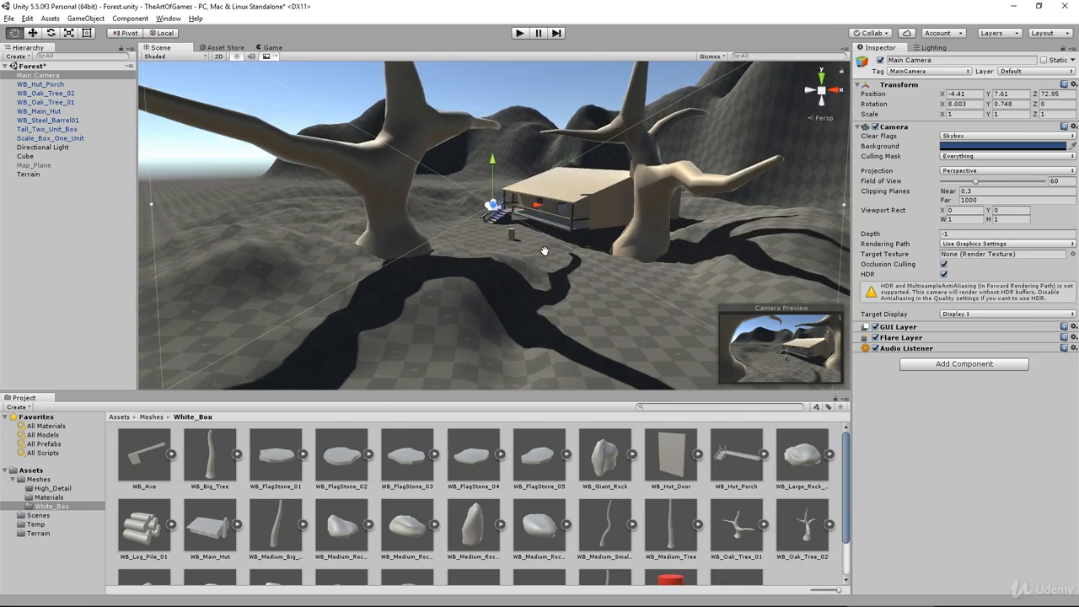
scroll(545, 252, up, 6)
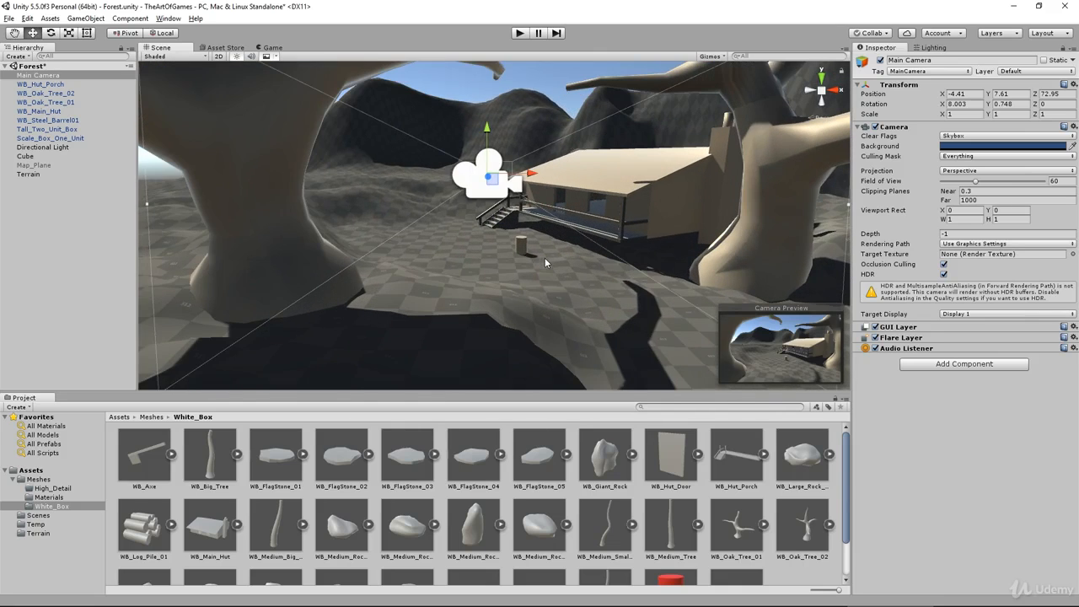
middle_drag(544, 258, 509, 250)
scroll(554, 262, up, 3)
scroll(526, 272, up, 3)
scroll(512, 255, down, 1)
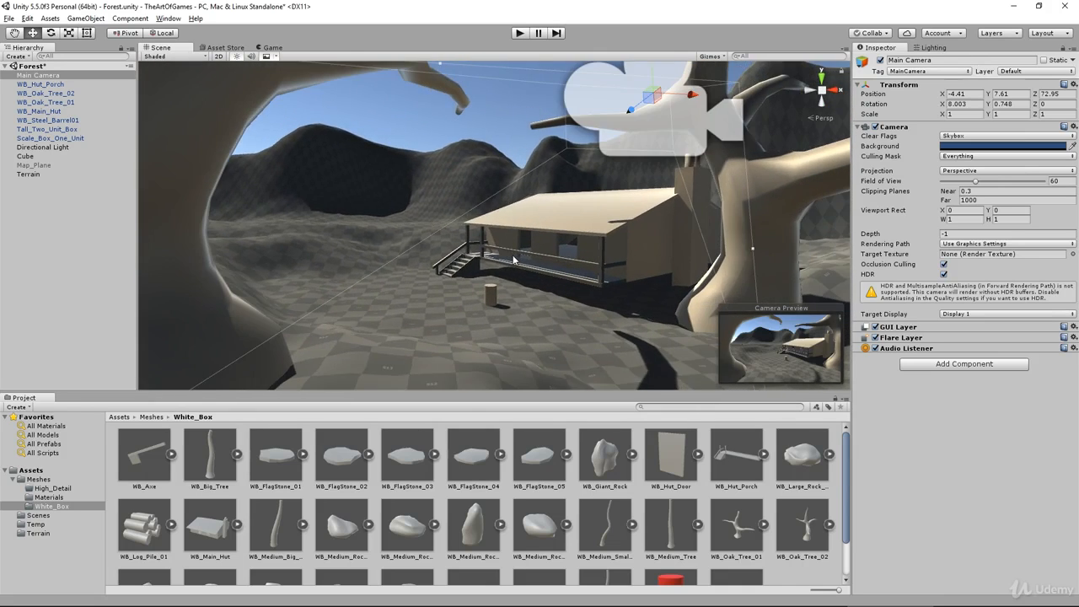